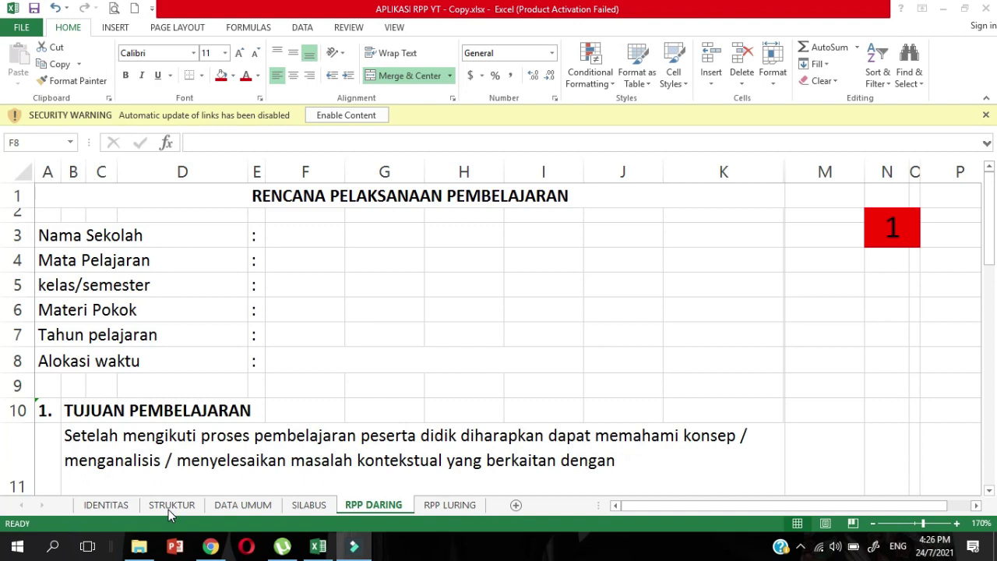
- Look through the IDENTITAS, STRUKTUR, DATA UMUM and SILABUS sheets to see the source data they hold
{"action": "left_click", "coordinate": [126, 507]}
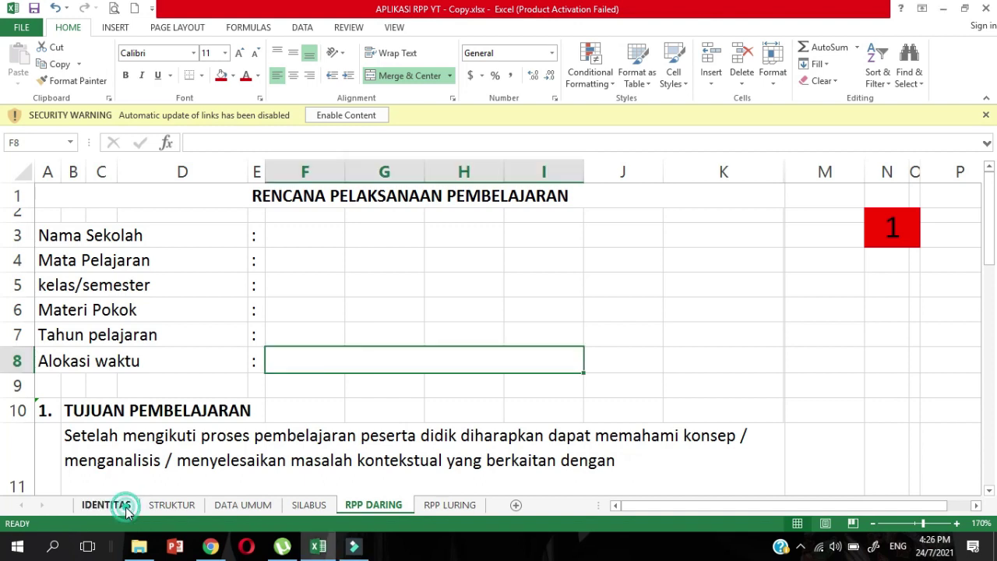
{"action": "left_click", "coordinate": [106, 505]}
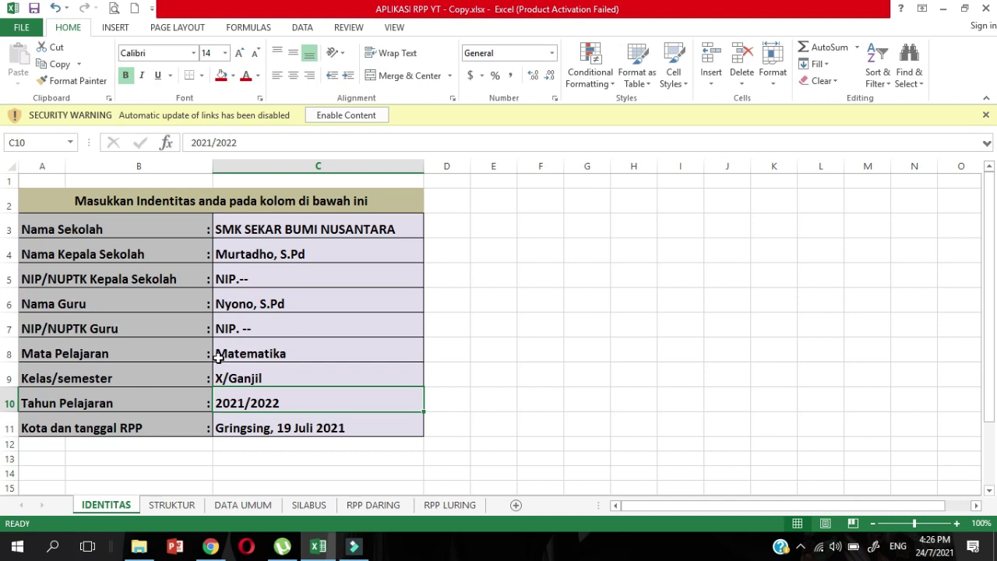
{"action": "left_click", "coordinate": [245, 342]}
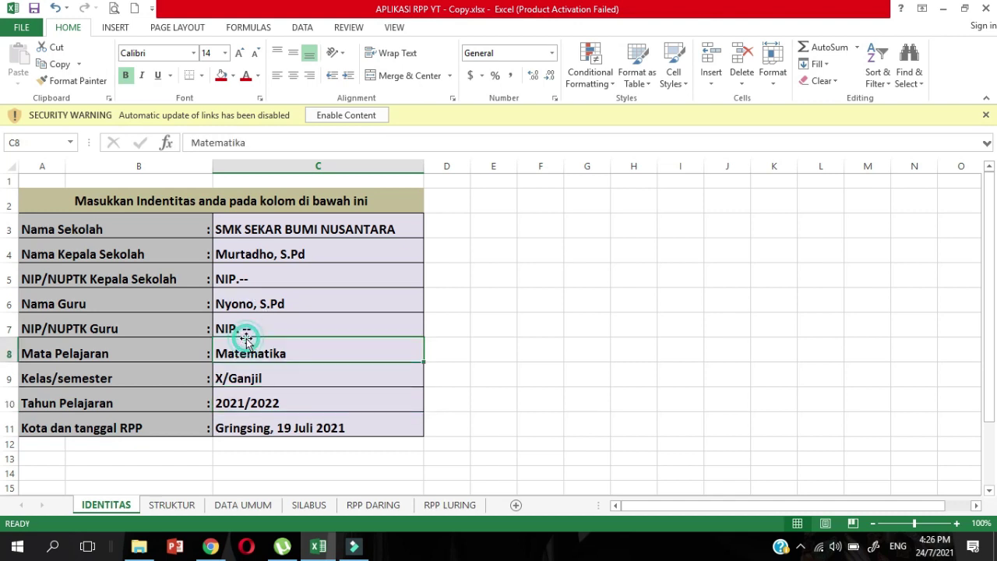
{"action": "left_click", "coordinate": [181, 506]}
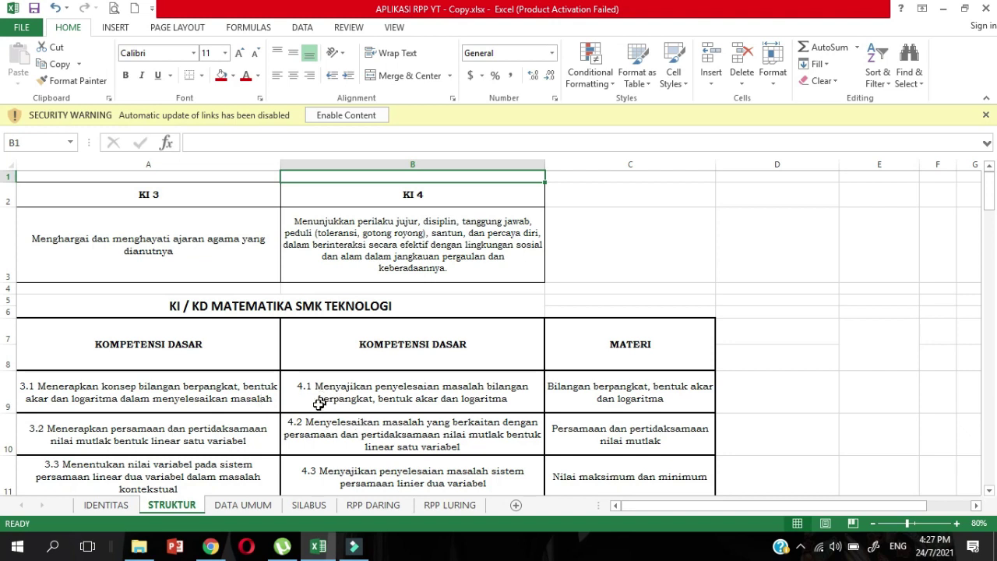
{"action": "left_click", "coordinate": [251, 504]}
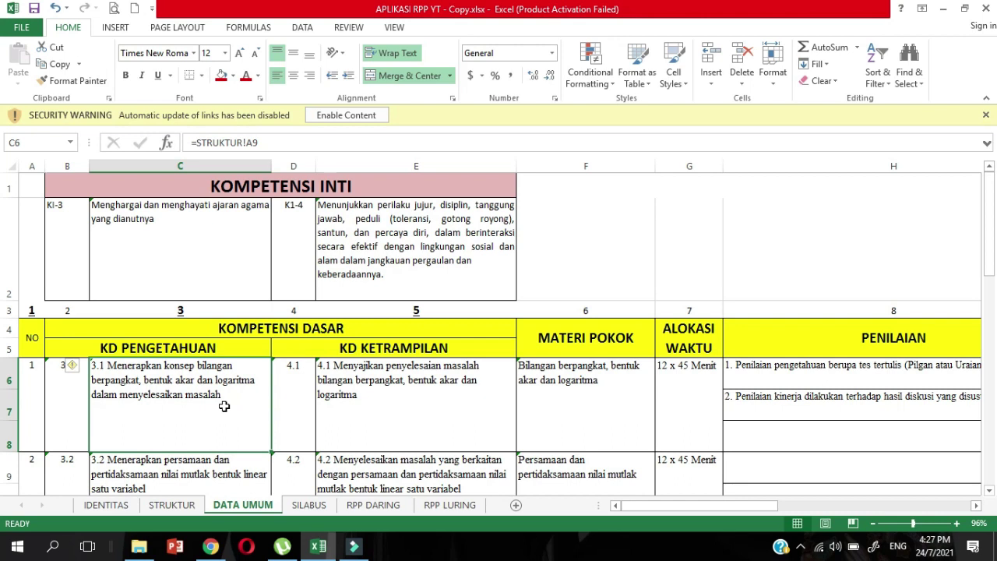
{"action": "left_click", "coordinate": [304, 508]}
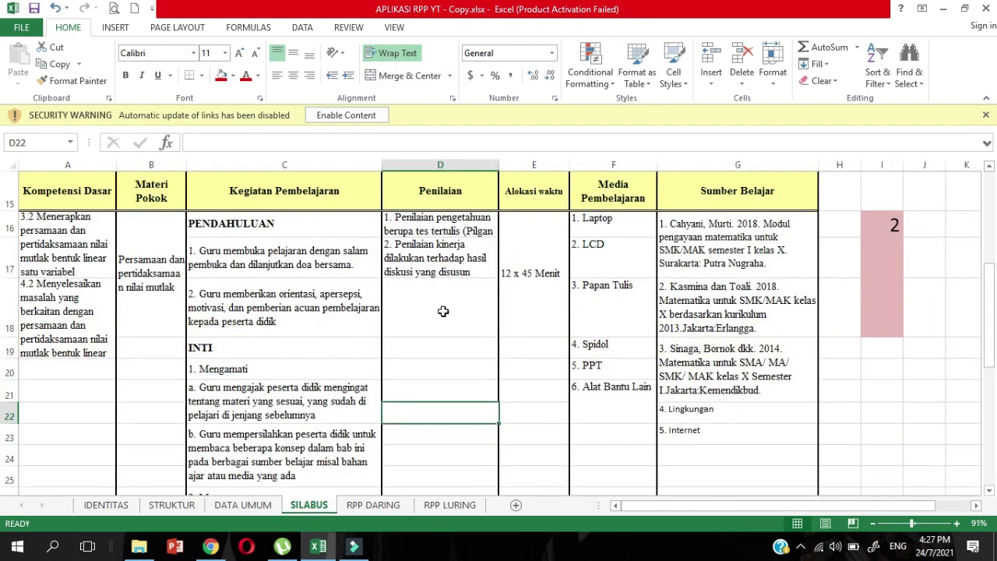
- Test the selector cell I16 on the SILABUS sheet by setting it to 1, and restore it to 2
{"action": "left_click", "coordinate": [875, 223]}
{"action": "type", "text": "1"}
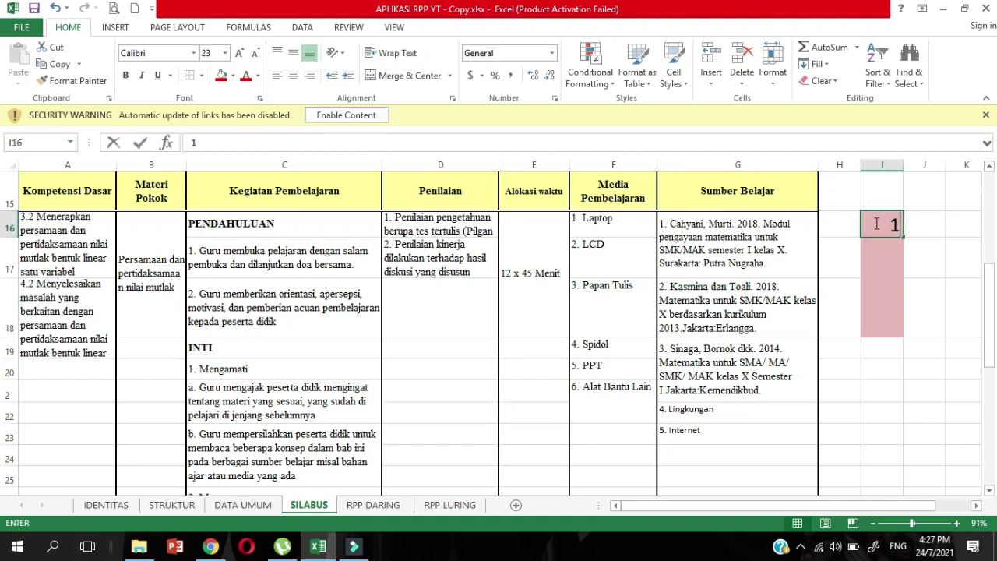
{"action": "key", "text": "Return"}
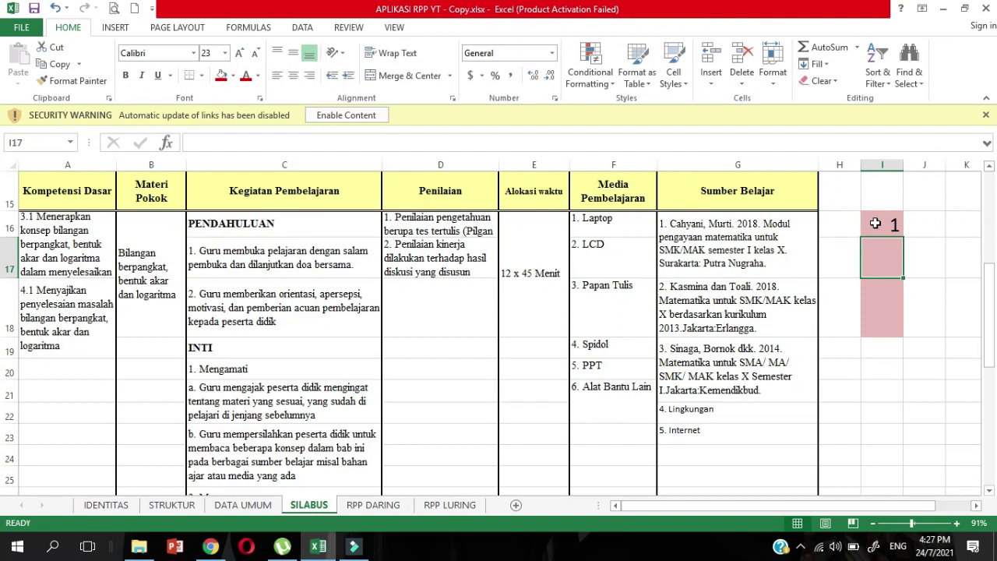
{"action": "left_click", "coordinate": [876, 224]}
{"action": "type", "text": "2"}
{"action": "key", "text": "Return"}
- Examine the SILABUS sheet above and below the selector cell I16
{"action": "key", "text": "Up"}
{"action": "key", "text": "Up"}
{"action": "key", "text": "Up"}
{"action": "key", "text": "Up"}
{"action": "key", "text": "Up"}
{"action": "key", "text": "Up"}
{"action": "key", "text": "Up"}
{"action": "key", "text": "Up"}
{"action": "key", "text": "Up"}
{"action": "key", "text": "Up"}
{"action": "key", "text": "Up"}
{"action": "key", "text": "Up"}
{"action": "key", "text": "Down"}
{"action": "key", "text": "Down"}
{"action": "key", "text": "Down"}
{"action": "key", "text": "Down"}
{"action": "key", "text": "Down"}
{"action": "key", "text": "Down"}
{"action": "key", "text": "Down"}
{"action": "key", "text": "Down"}
{"action": "key", "text": "Down"}
{"action": "key", "text": "Down"}
{"action": "key", "text": "Down"}
{"action": "key", "text": "Down"}
{"action": "key", "text": "Down"}
{"action": "key", "text": "Down"}
{"action": "key", "text": "Down"}
{"action": "key", "text": "Down"}
{"action": "key", "text": "Down"}
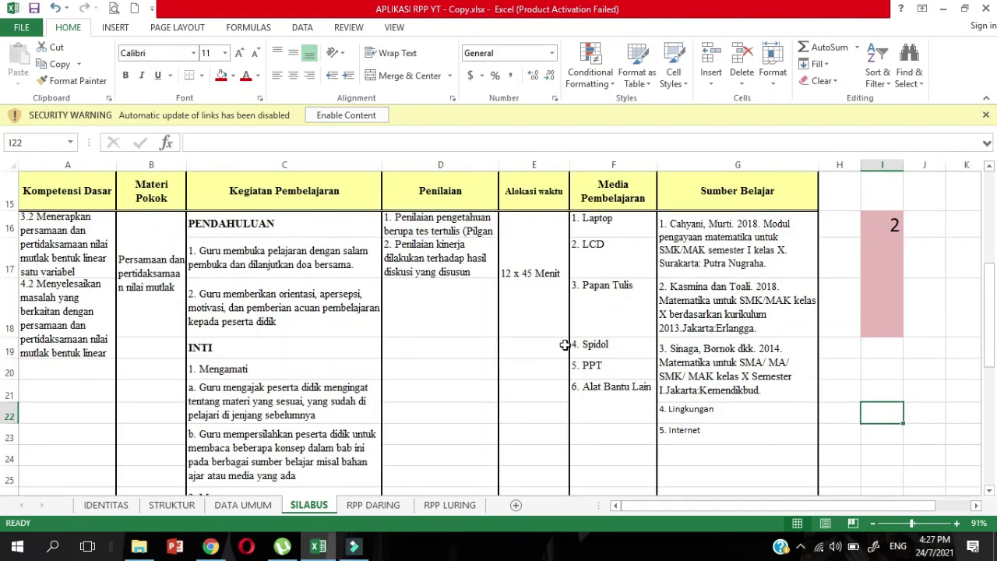
- On the RPP DARING sheet, link the Nama Sekolah cell F3 to the school name in IDENTITAS!C3
{"action": "left_click", "coordinate": [398, 510]}
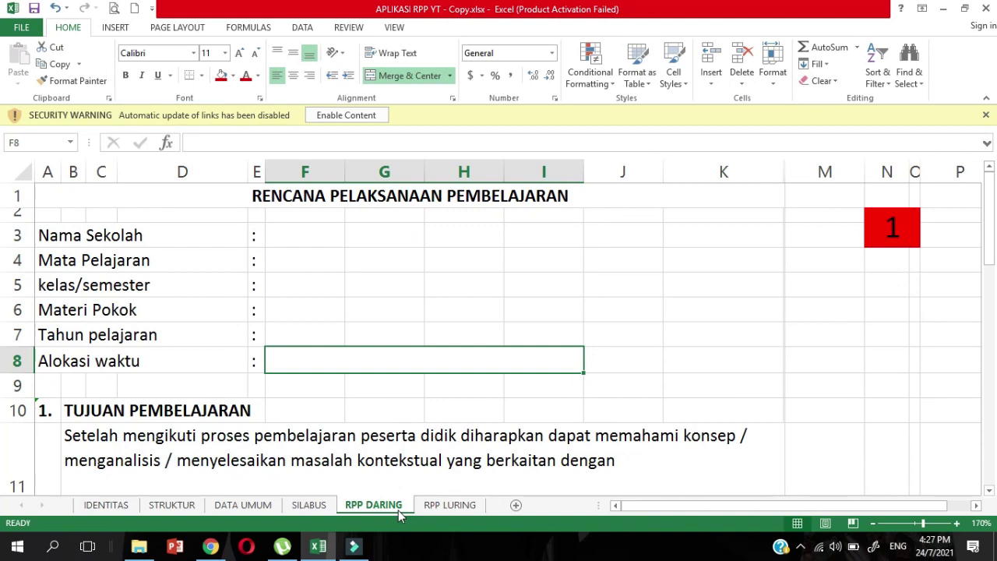
{"action": "left_click", "coordinate": [295, 246]}
{"action": "type", "text": "="}
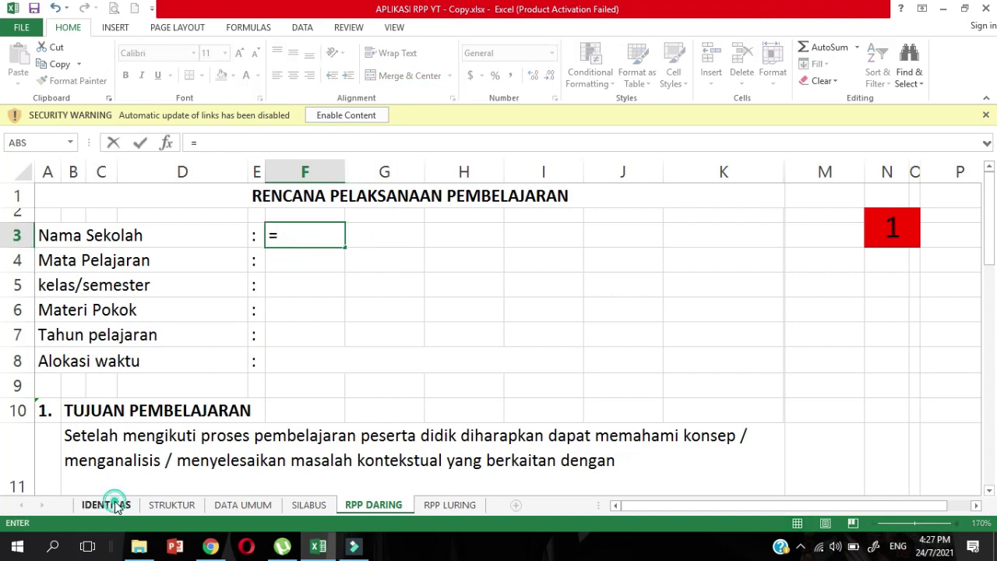
{"action": "left_click", "coordinate": [106, 505]}
{"action": "left_click", "coordinate": [281, 231]}
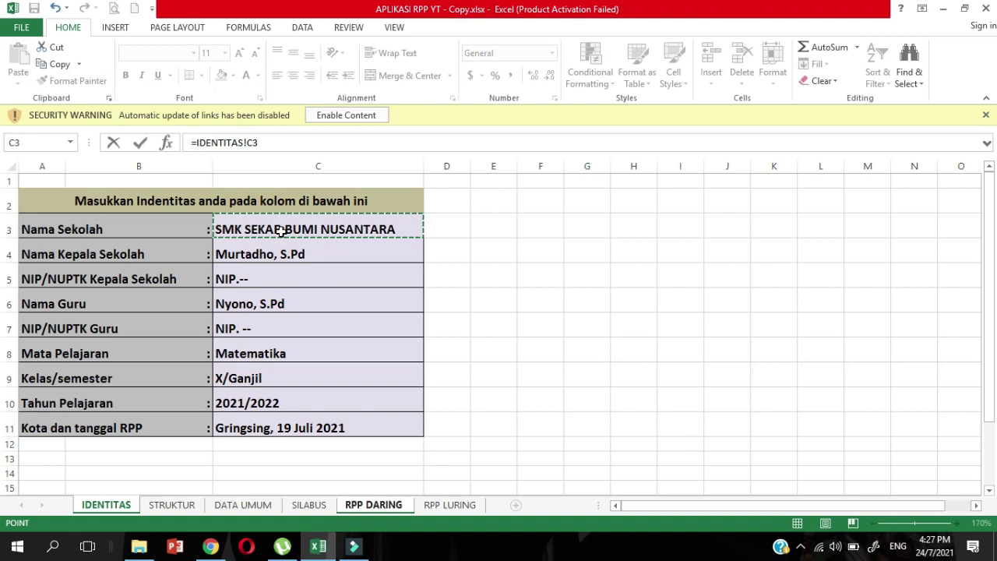
{"action": "key", "text": "Return"}
- Link the Mata Pelajaran cell F4 to IDENTITAS!C8 and the kelas/semester cell F5 to IDENTITAS!C9
{"action": "type", "text": "="}
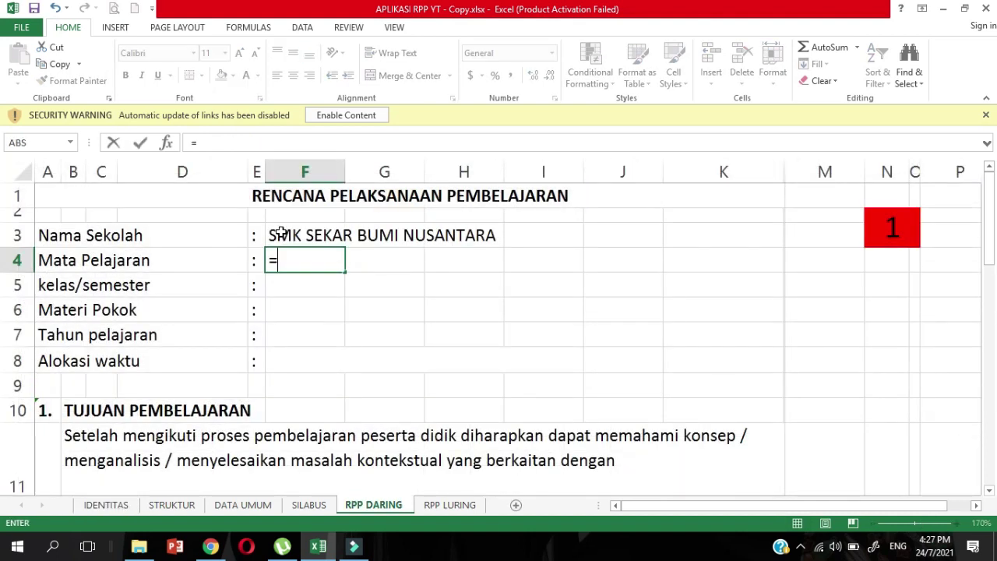
{"action": "left_click", "coordinate": [108, 506]}
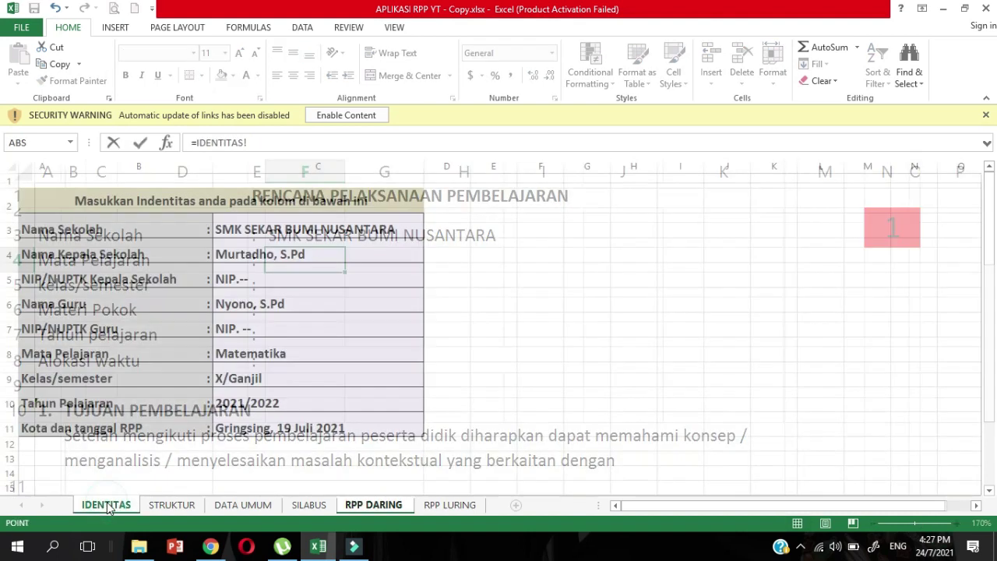
{"action": "left_click", "coordinate": [250, 352]}
{"action": "key", "text": "Return"}
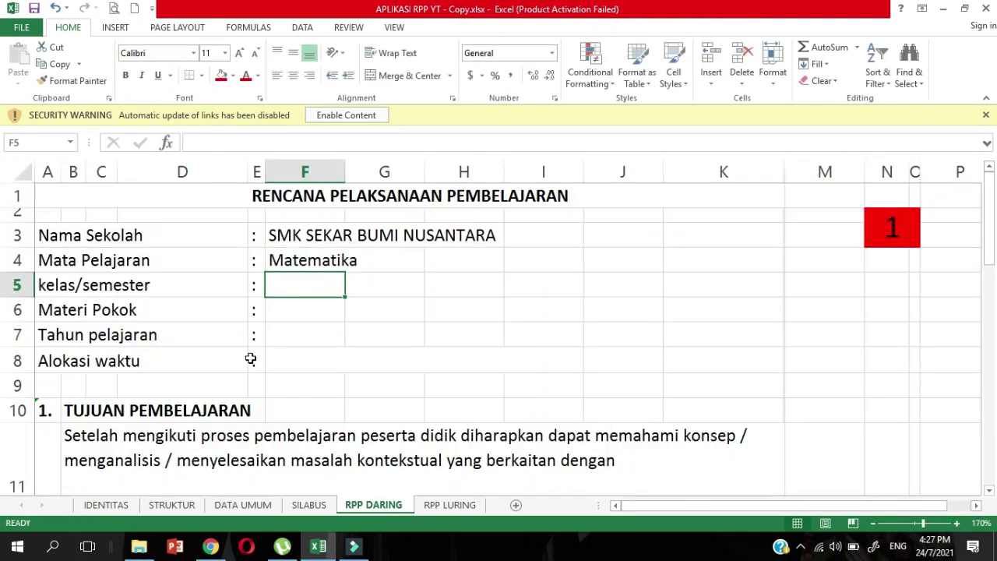
{"action": "type", "text": "="}
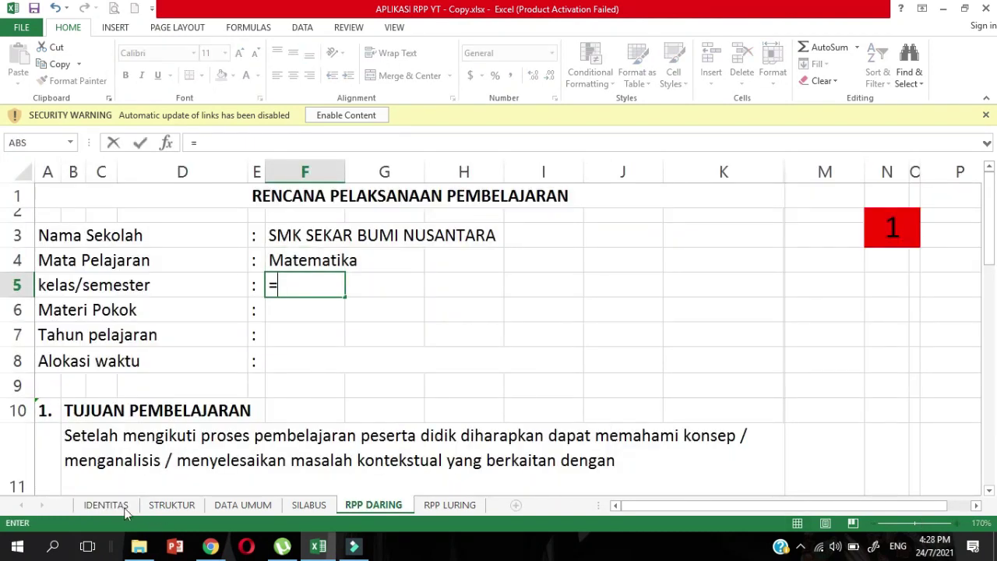
{"action": "left_click", "coordinate": [107, 506]}
{"action": "left_click", "coordinate": [254, 379]}
{"action": "key", "text": "Return"}
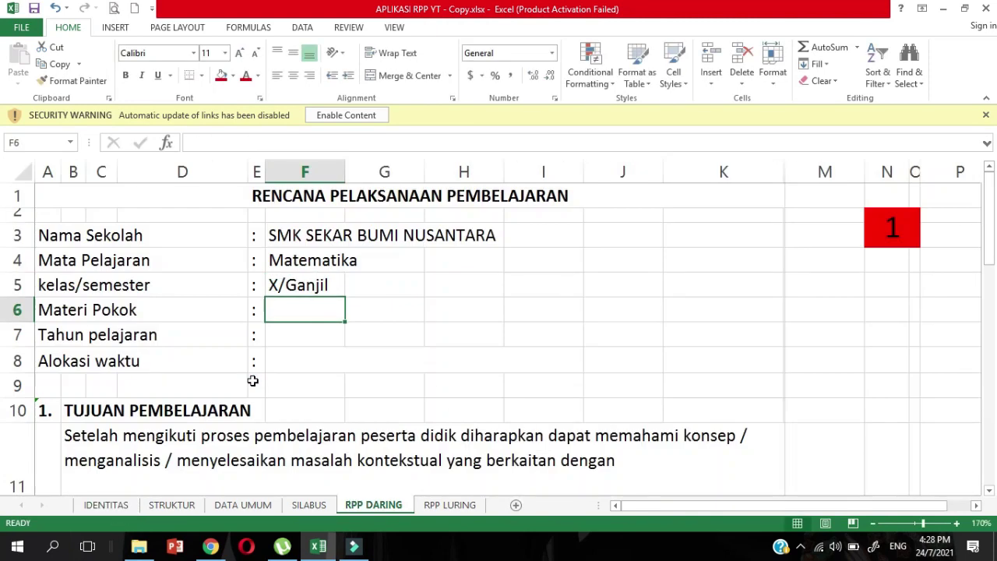
- Link the Tahun pelajaran cell F7 to the school year in IDENTITAS!C10
{"action": "left_click", "coordinate": [282, 331]}
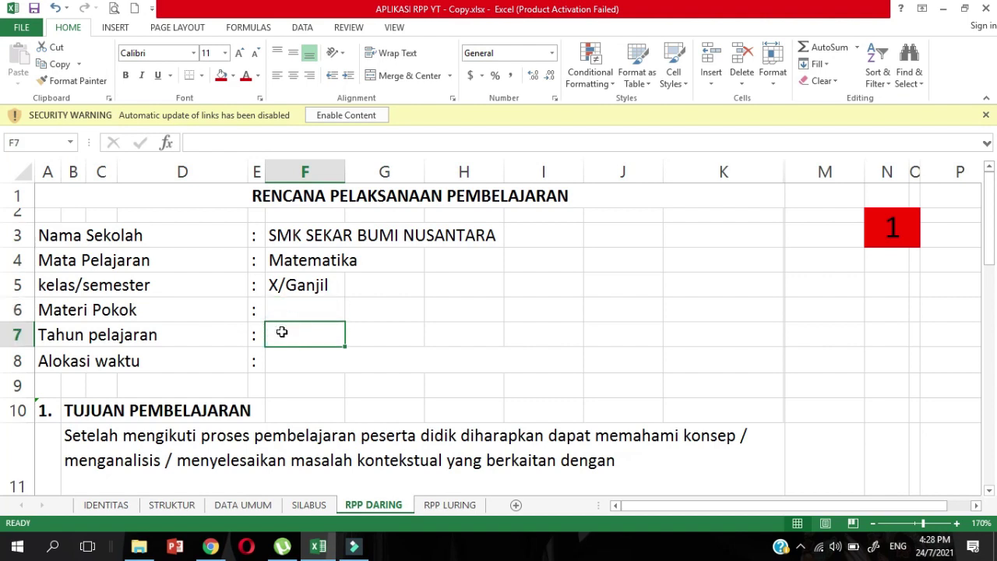
{"action": "type", "text": "="}
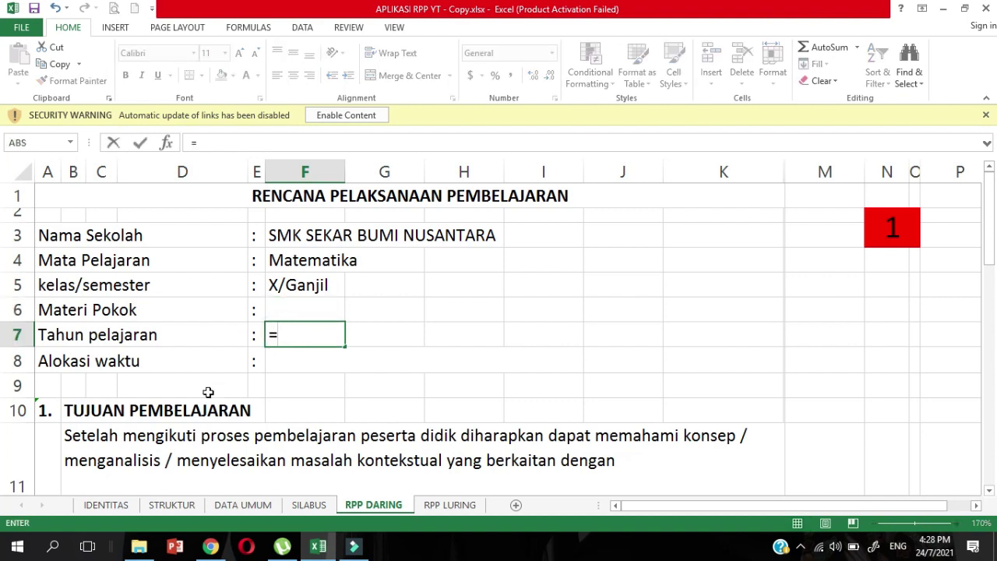
{"action": "left_click", "coordinate": [125, 504]}
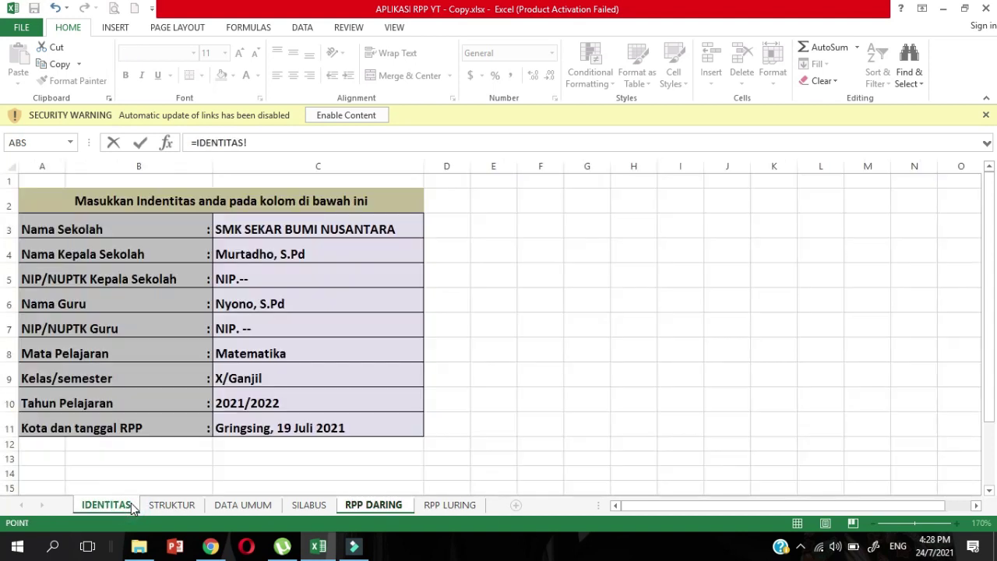
{"action": "left_click", "coordinate": [257, 402]}
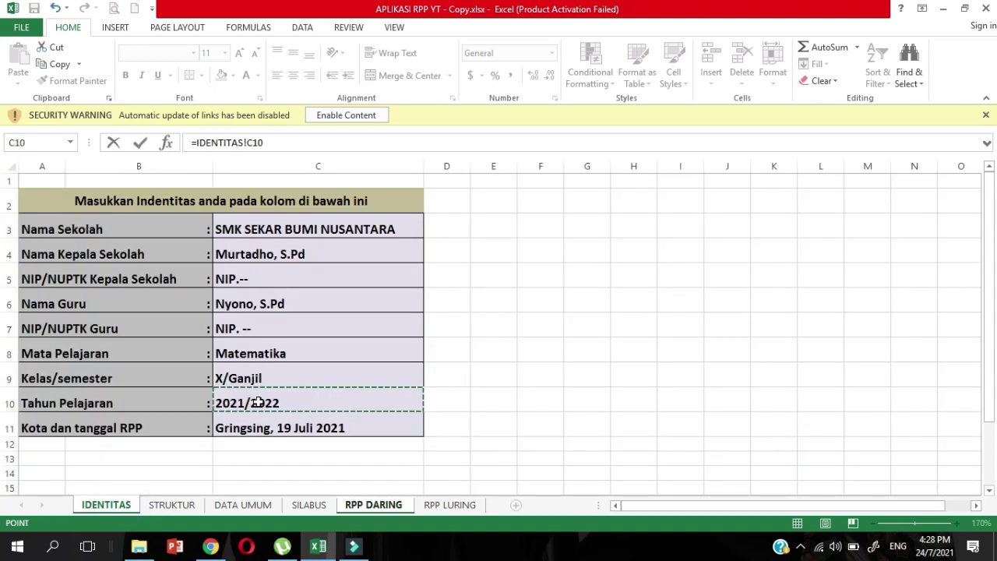
{"action": "key", "text": "Return"}
- In the Kepala Sekolah signature block, link cell D39 to the principal's name in IDENTITAS!C4
{"action": "key", "text": "Down"}
{"action": "key", "text": "Down"}
{"action": "key", "text": "Down"}
{"action": "key", "text": "Down"}
{"action": "key", "text": "Down"}
{"action": "key", "text": "Down"}
{"action": "key", "text": "Down"}
{"action": "key", "text": "Down"}
{"action": "key", "text": "Down"}
{"action": "key", "text": "Down"}
{"action": "key", "text": "Down"}
{"action": "key", "text": "Down"}
{"action": "key", "text": "Down"}
{"action": "key", "text": "Down"}
{"action": "key", "text": "Down"}
{"action": "key", "text": "Down"}
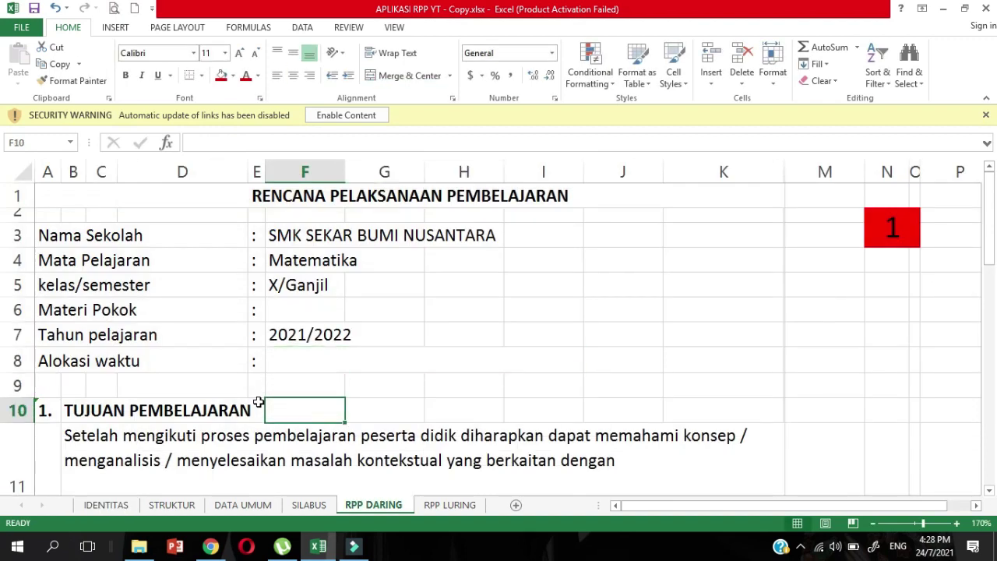
{"action": "key", "text": "Down"}
{"action": "key", "text": "Down"}
{"action": "key", "text": "Down"}
{"action": "key", "text": "Down"}
{"action": "key", "text": "Down"}
{"action": "key", "text": "Down"}
{"action": "key", "text": "Down"}
{"action": "key", "text": "Down"}
{"action": "key", "text": "Down"}
{"action": "key", "text": "Down"}
{"action": "key", "text": "Down"}
{"action": "key", "text": "Down"}
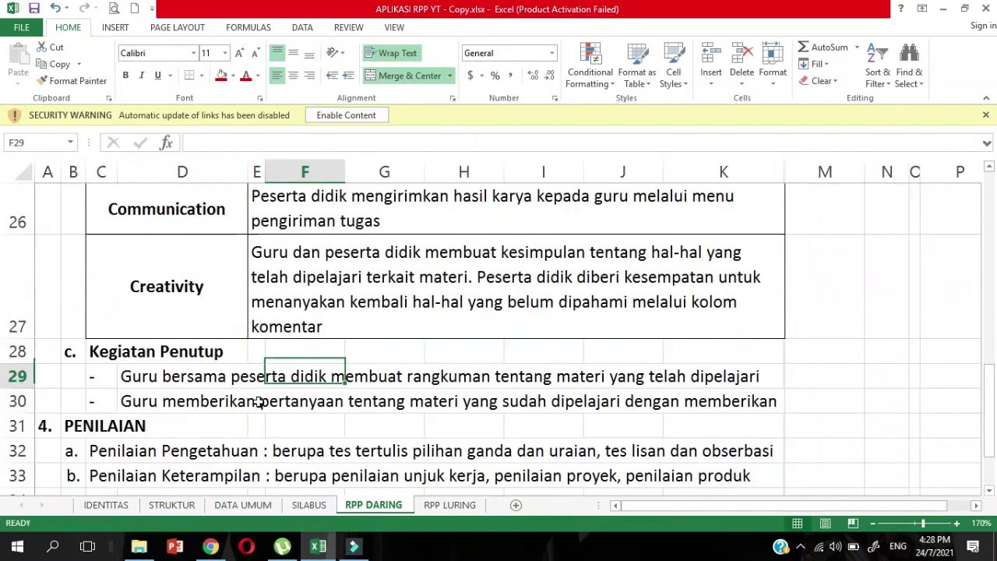
{"action": "key", "text": "Down"}
{"action": "key", "text": "Down"}
{"action": "key", "text": "Down"}
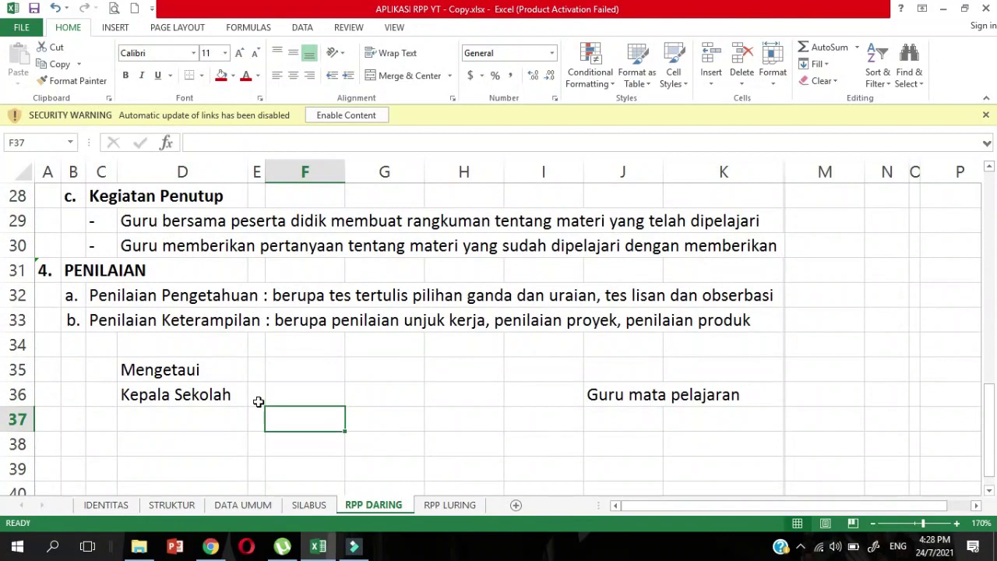
{"action": "key", "text": "Left"}
{"action": "key", "text": "Left"}
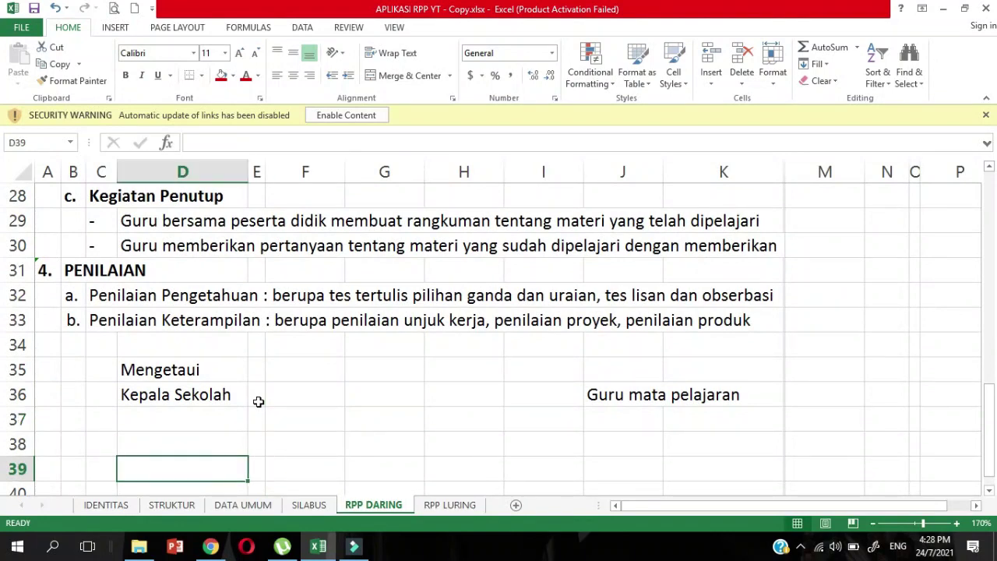
{"action": "type", "text": "="}
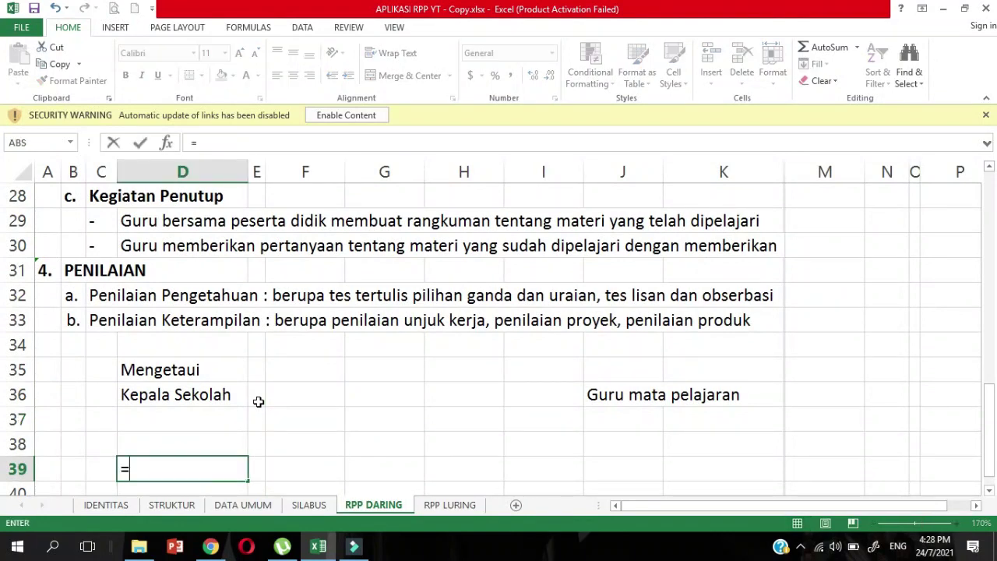
{"action": "left_click", "coordinate": [126, 503]}
{"action": "left_click", "coordinate": [258, 253]}
{"action": "key", "text": "Return"}
- Link cell D40 under the principal's name to the principal's NIP/NUPTK in IDENTITAS!C5
{"action": "type", "text": "="}
{"action": "left_click", "coordinate": [126, 504]}
{"action": "left_click", "coordinate": [239, 286]}
{"action": "left_click", "coordinate": [243, 281]}
{"action": "key", "text": "Return"}
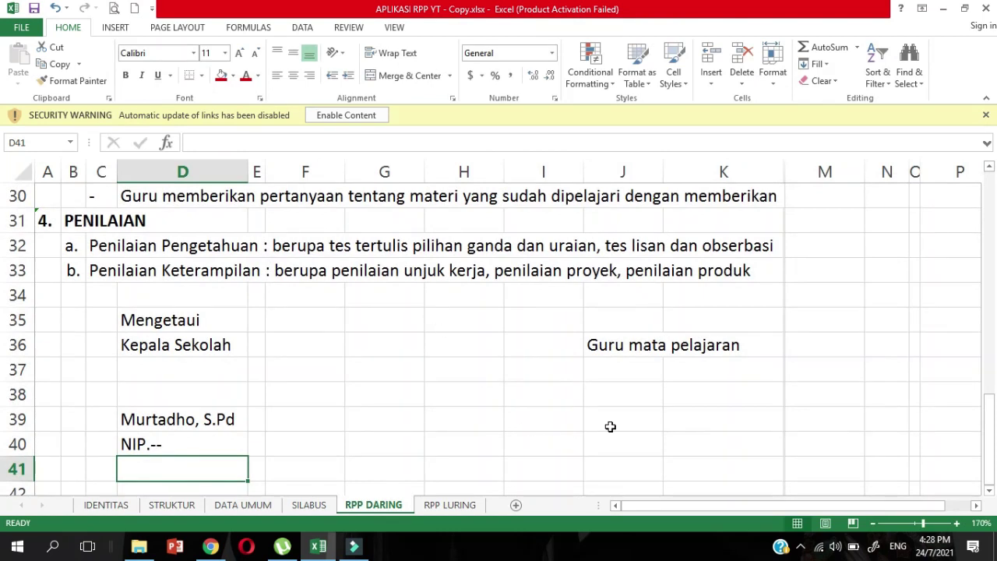
- In the Guru mata pelajaran signature block, link cell J39 to the teacher's name in IDENTITAS!C6
{"action": "left_click", "coordinate": [616, 423]}
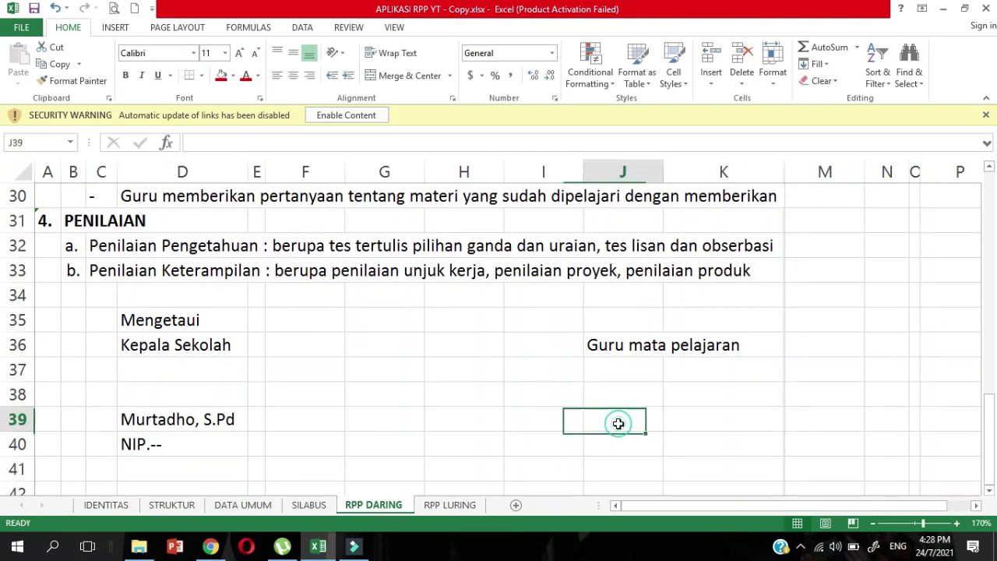
{"action": "type", "text": "="}
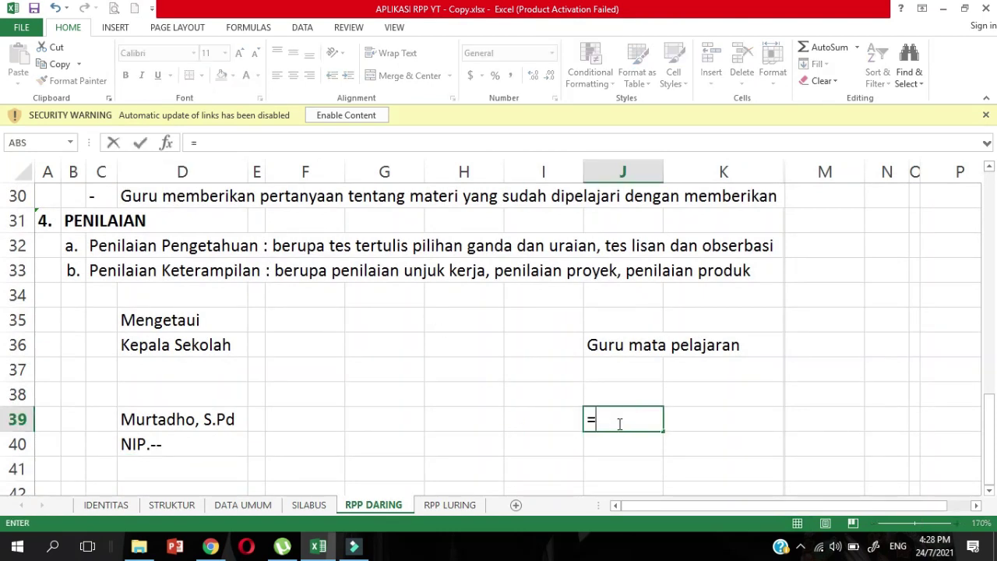
{"action": "left_click", "coordinate": [119, 506]}
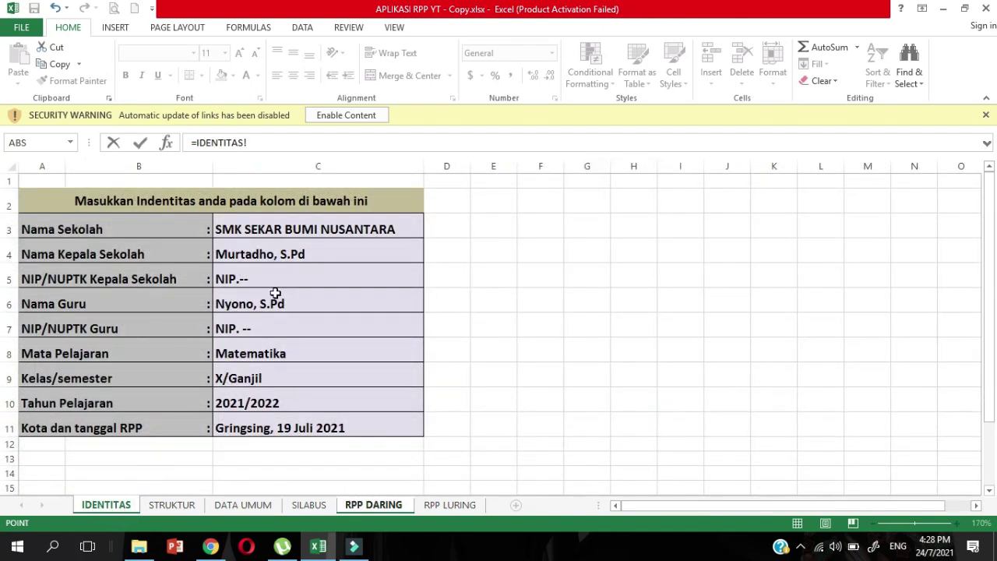
{"action": "left_click", "coordinate": [276, 302]}
{"action": "key", "text": "Return"}
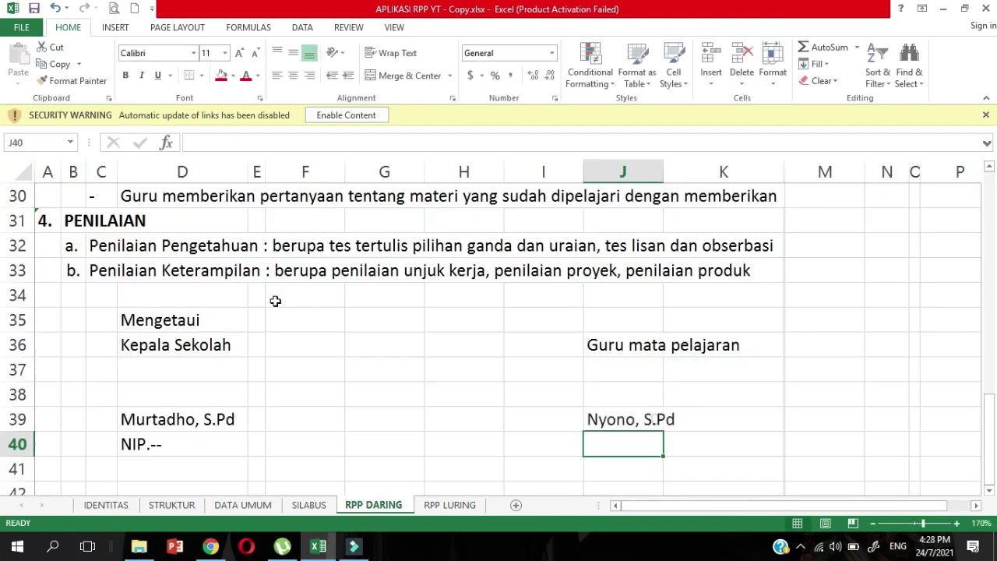
- Link cell J40 under the teacher's name to the teacher's NIP/NUPTK in IDENTITAS!C7
{"action": "type", "text": "="}
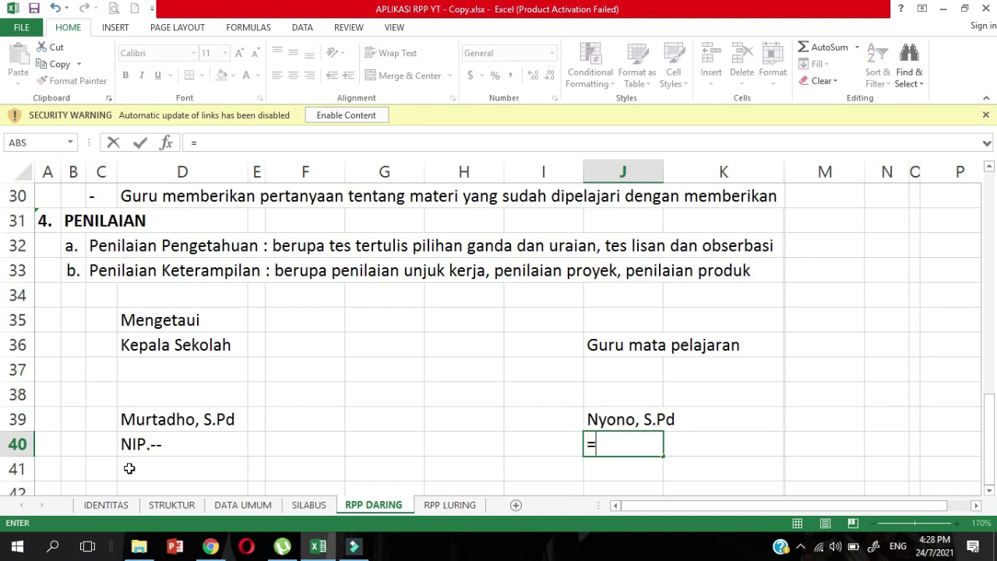
{"action": "left_click", "coordinate": [121, 506]}
{"action": "left_click", "coordinate": [120, 506]}
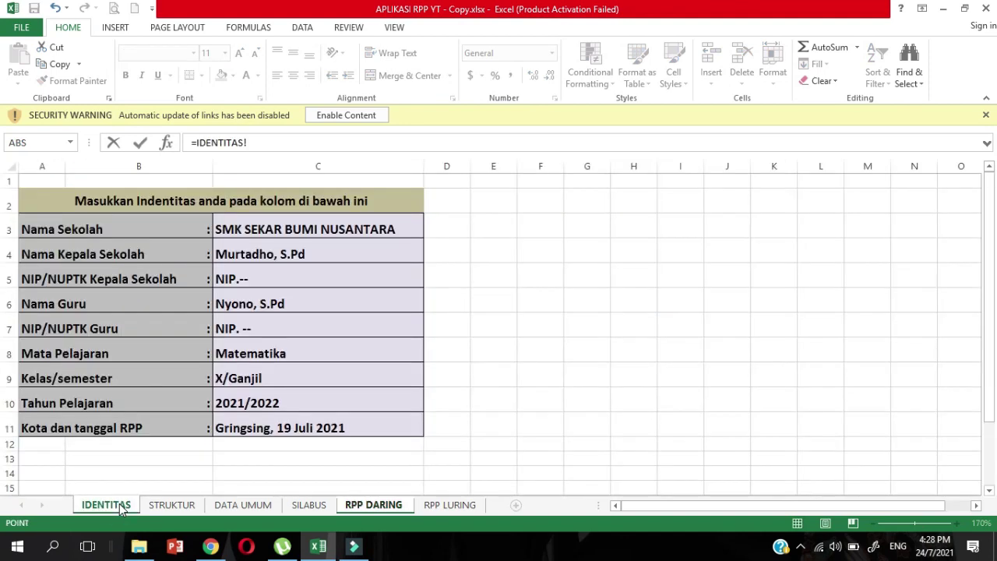
{"action": "left_click", "coordinate": [260, 324]}
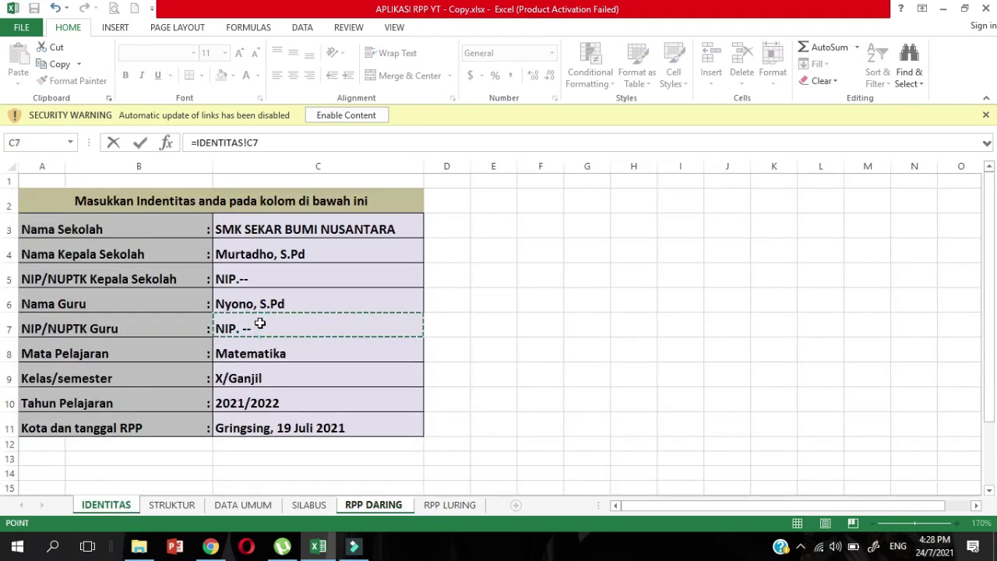
{"action": "key", "text": "Return"}
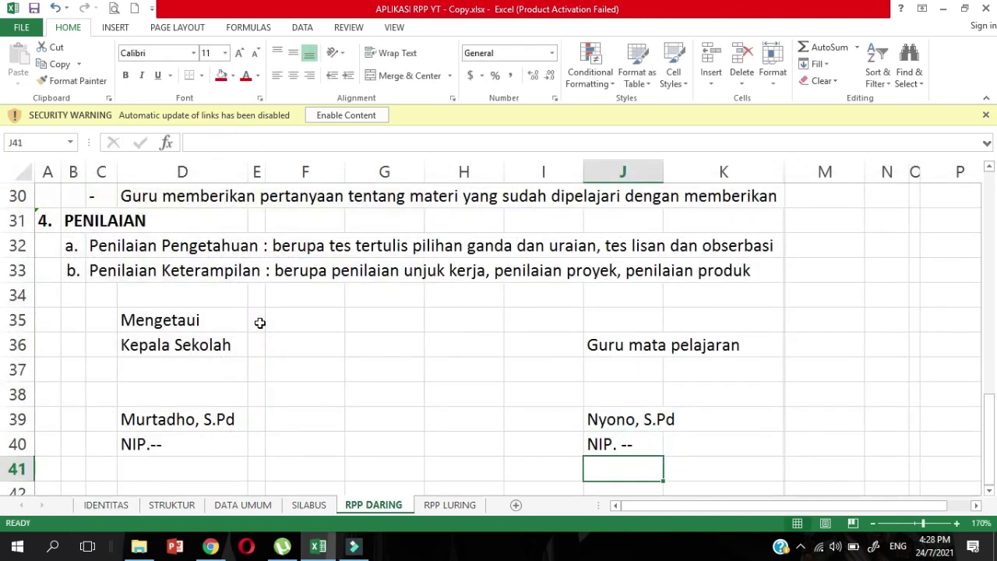
- Above 'Guru mata pelajaran', link cell J35 to the city and RPP date in IDENTITAS!C11
{"action": "left_click", "coordinate": [615, 316]}
{"action": "type", "text": "="}
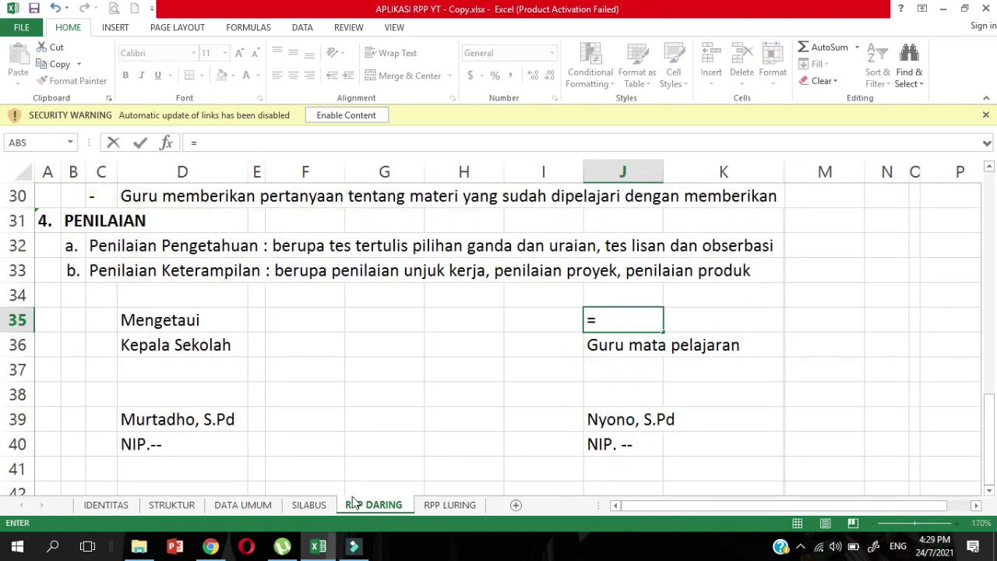
{"action": "left_click", "coordinate": [128, 501]}
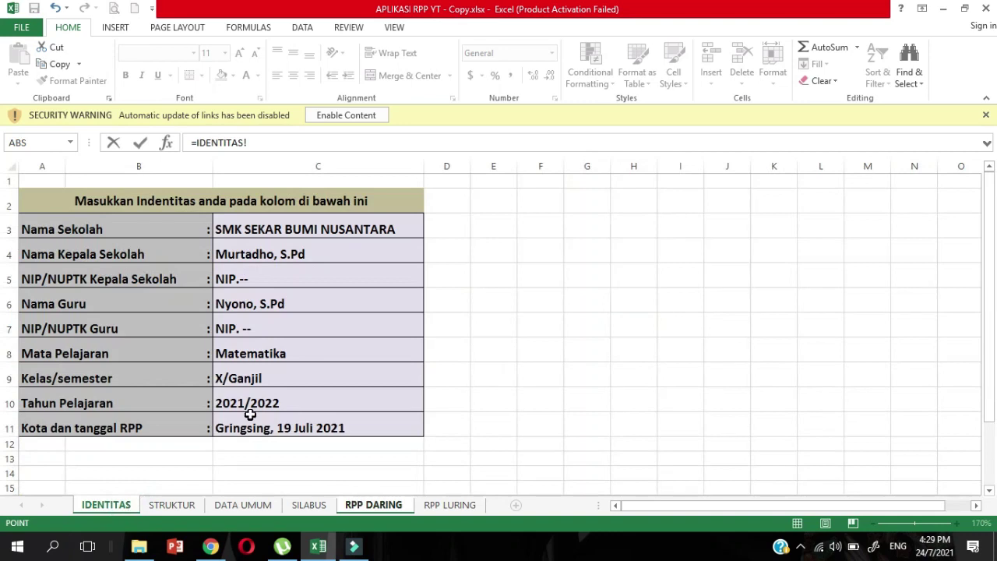
{"action": "left_click", "coordinate": [252, 421]}
{"action": "key", "text": "Return"}
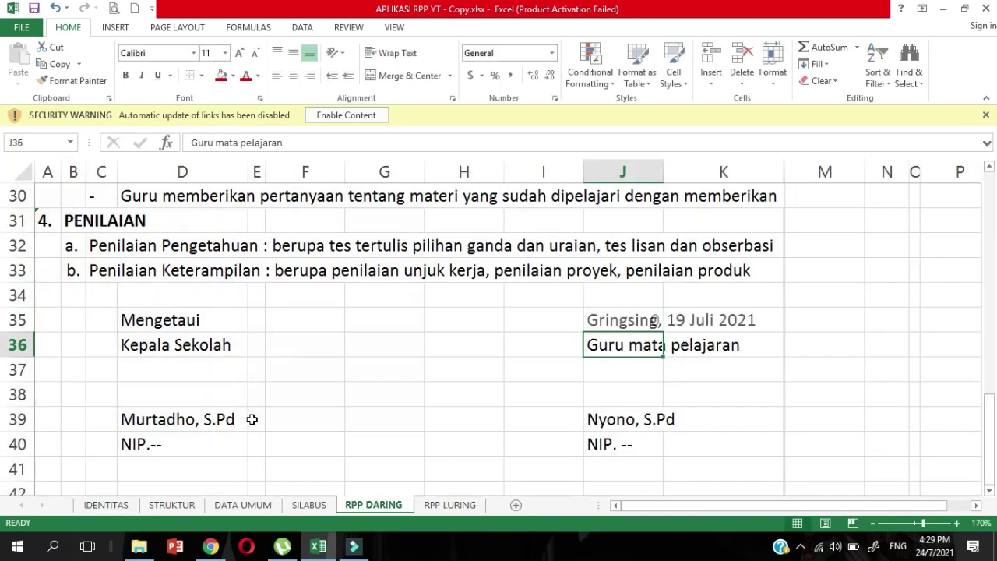
- Strip the equals sign from the Materi Pokok formula in SILABUS B16 and copy VLOOKUP(I16,'DATA UMUM'!A6:K20,6) as text into RPP DARING cell F6
{"action": "key", "text": "Up"}
{"action": "key", "text": "Up"}
{"action": "key", "text": "Up"}
{"action": "key", "text": "Up"}
{"action": "key", "text": "Up"}
{"action": "key", "text": "Up"}
{"action": "key", "text": "Up"}
{"action": "key", "text": "Up"}
{"action": "key", "text": "Up"}
{"action": "key", "text": "Up"}
{"action": "key", "text": "Up"}
{"action": "key", "text": "Up"}
{"action": "key", "text": "Up"}
{"action": "key", "text": "Up"}
{"action": "key", "text": "Up"}
{"action": "key", "text": "Up"}
{"action": "key", "text": "Up"}
{"action": "key", "text": "Up"}
{"action": "key", "text": "Up"}
{"action": "key", "text": "Up"}
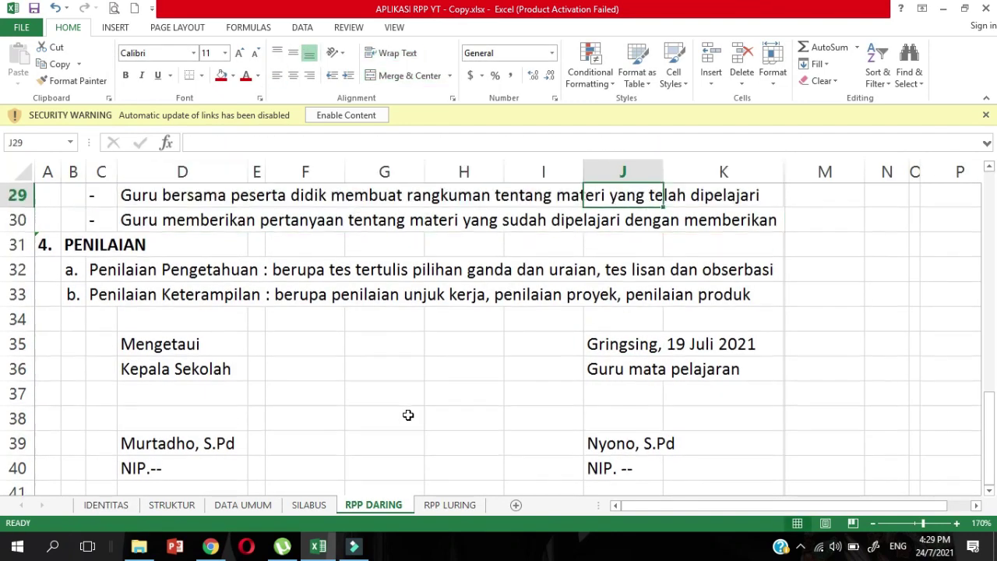
{"action": "key", "text": "Up"}
{"action": "key", "text": "Up"}
{"action": "key", "text": "Up"}
{"action": "key", "text": "Up"}
{"action": "key", "text": "Up"}
{"action": "key", "text": "Up"}
{"action": "key", "text": "Up"}
{"action": "key", "text": "Up"}
{"action": "key", "text": "Up"}
{"action": "key", "text": "Up"}
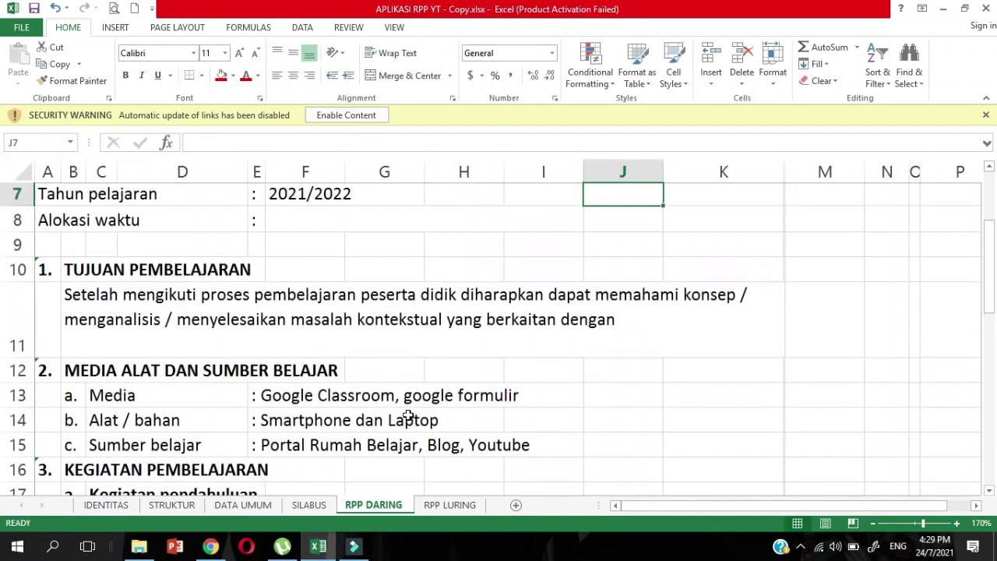
{"action": "key", "text": "Up"}
{"action": "key", "text": "Up"}
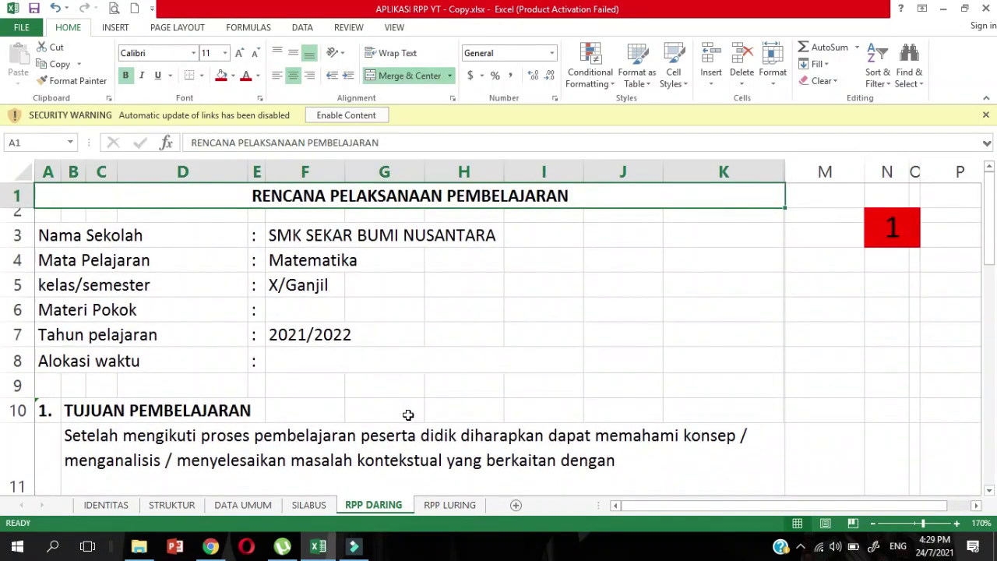
{"action": "left_click", "coordinate": [296, 316]}
{"action": "type", "text": "="}
{"action": "key", "text": "Escape"}
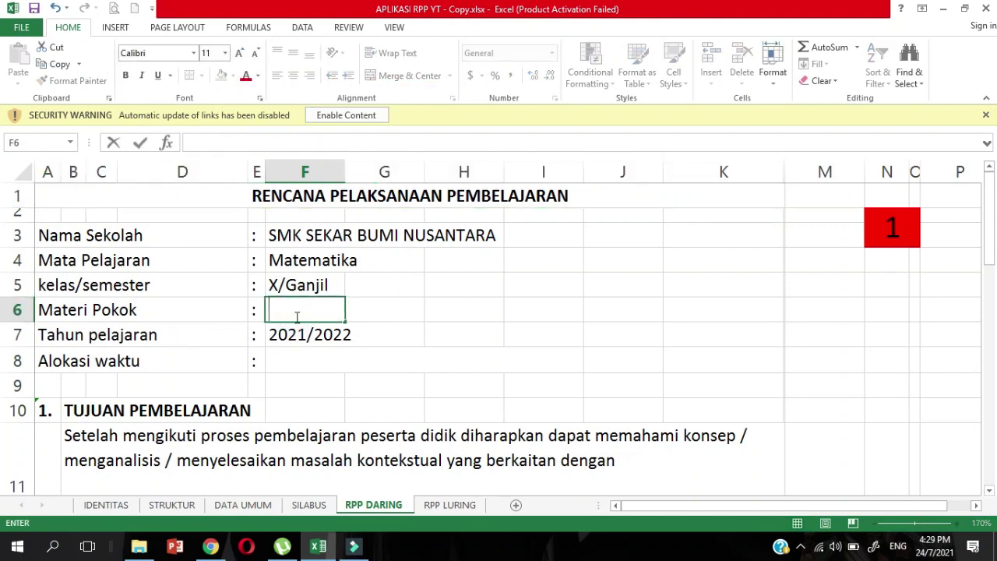
{"action": "left_click", "coordinate": [323, 506]}
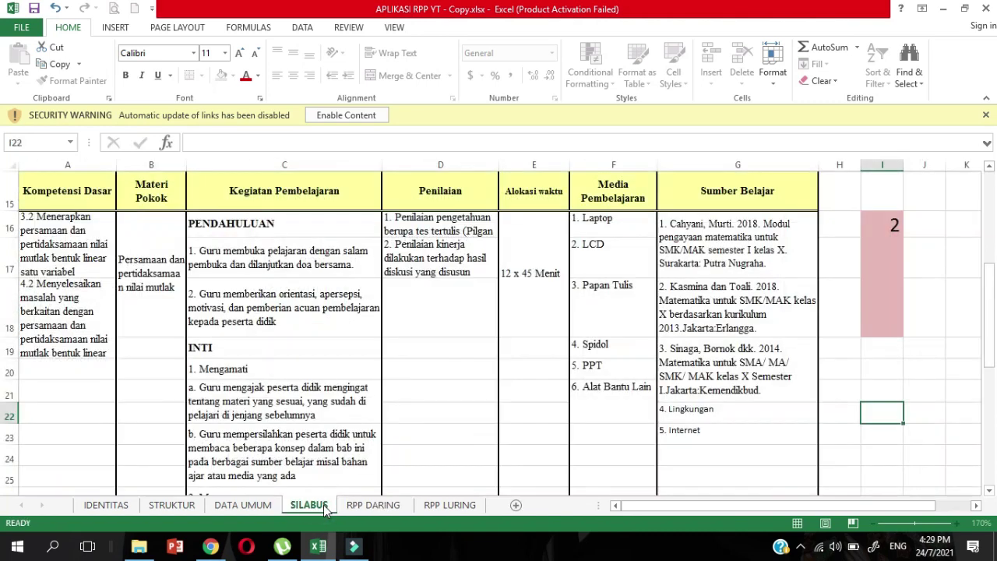
{"action": "left_click", "coordinate": [147, 267]}
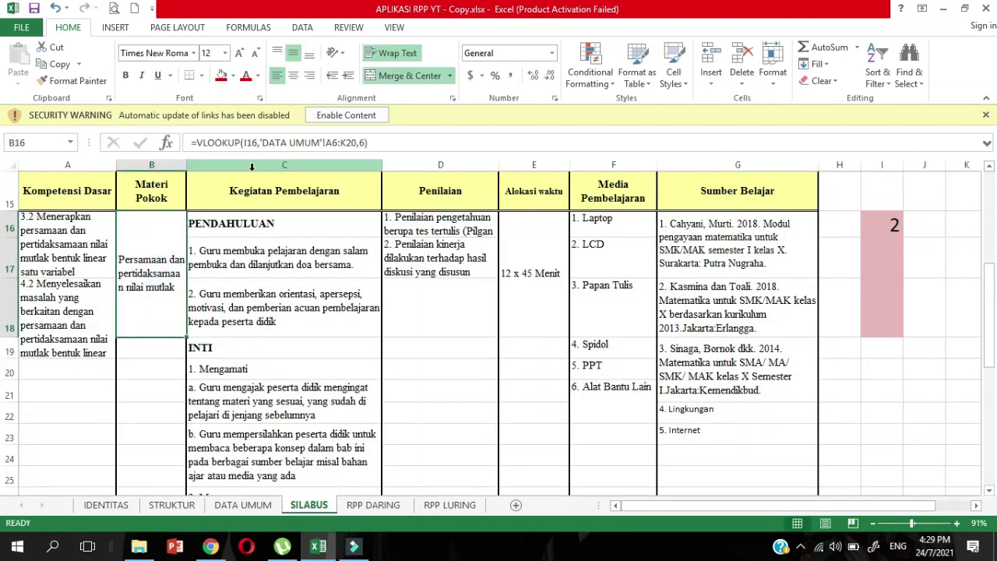
{"action": "left_click", "coordinate": [199, 143]}
{"action": "key", "text": "Home"}
{"action": "key", "text": "Delete"}
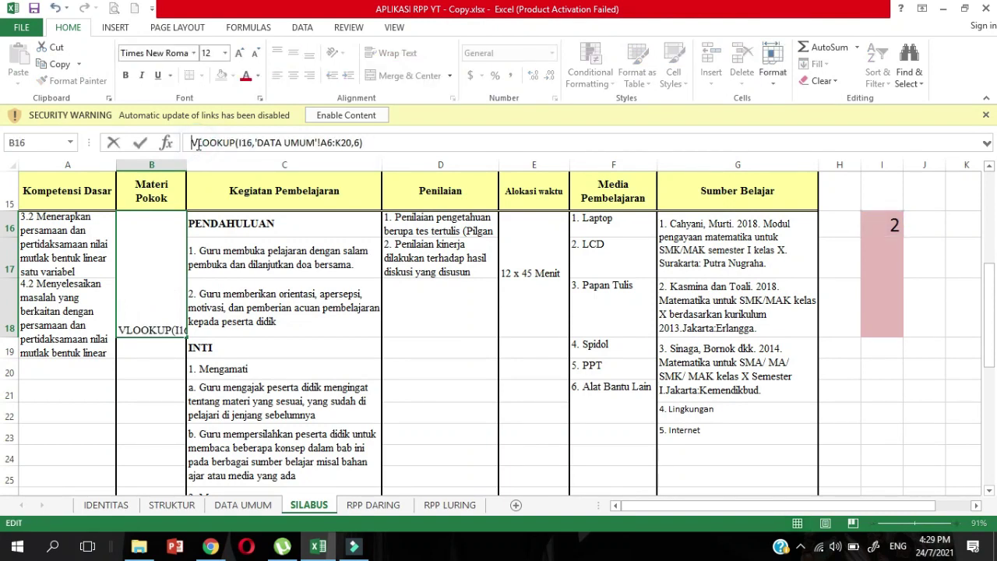
{"action": "left_click_drag", "start_coordinate": [364, 142], "coordinate": [189, 142]}
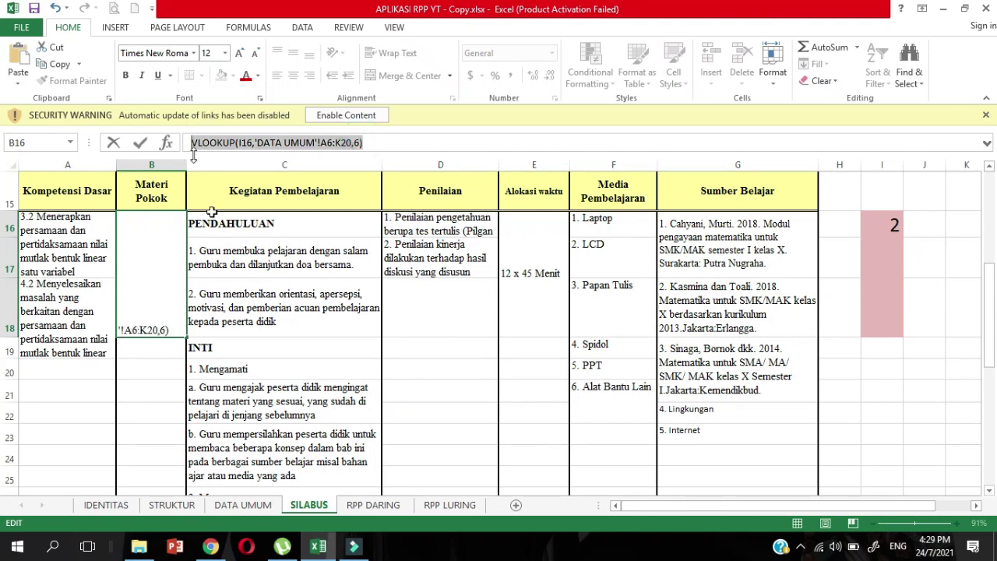
{"action": "left_click", "coordinate": [377, 505]}
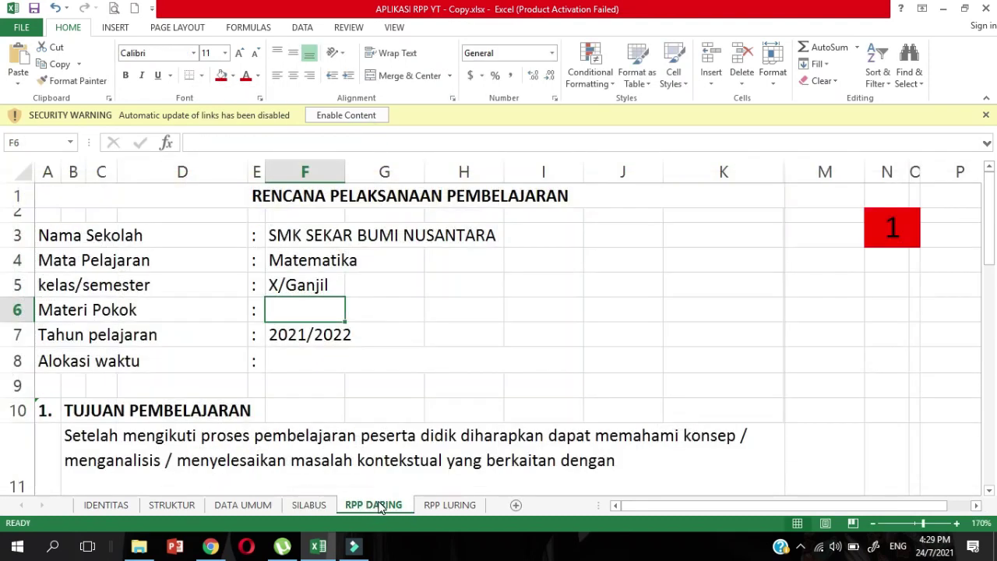
{"action": "key", "text": "ctrl+v"}
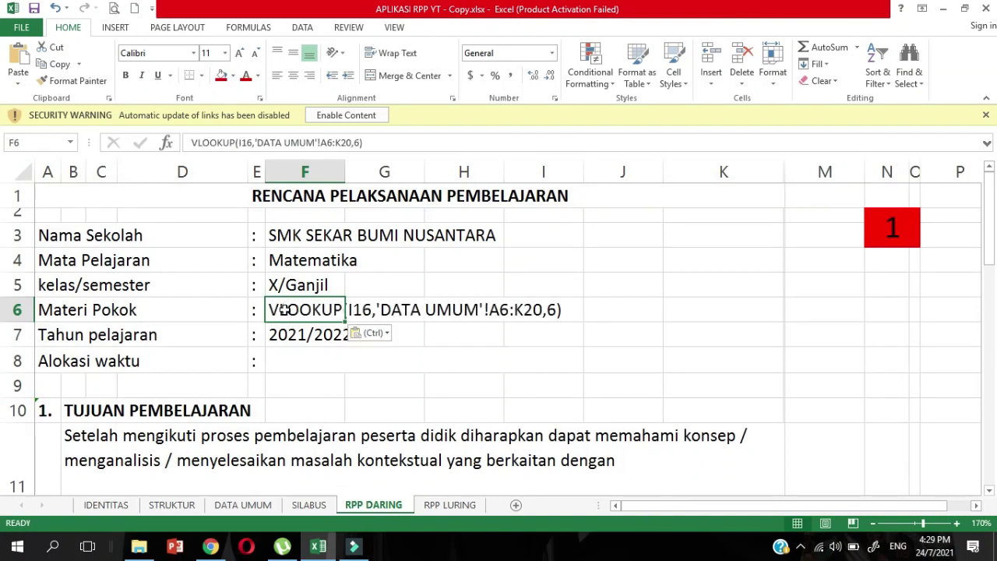
- Strip the equals sign from the Alokasi waktu formula in SILABUS E16 and copy VLOOKUP(I16,'DATA UMUM'!A6:K20,7) as text into RPP DARING cell F8
{"action": "left_click", "coordinate": [279, 361]}
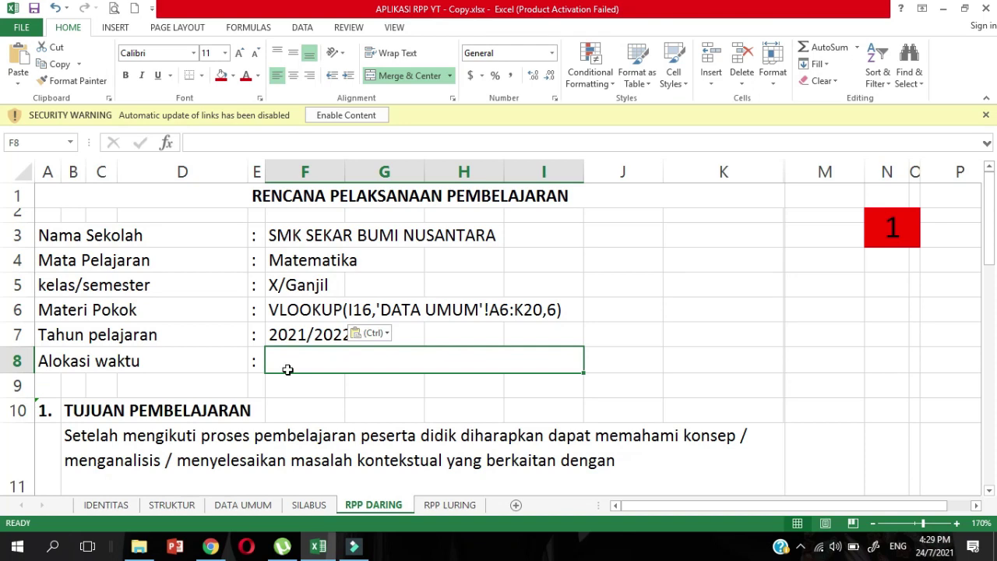
{"action": "left_click", "coordinate": [309, 505]}
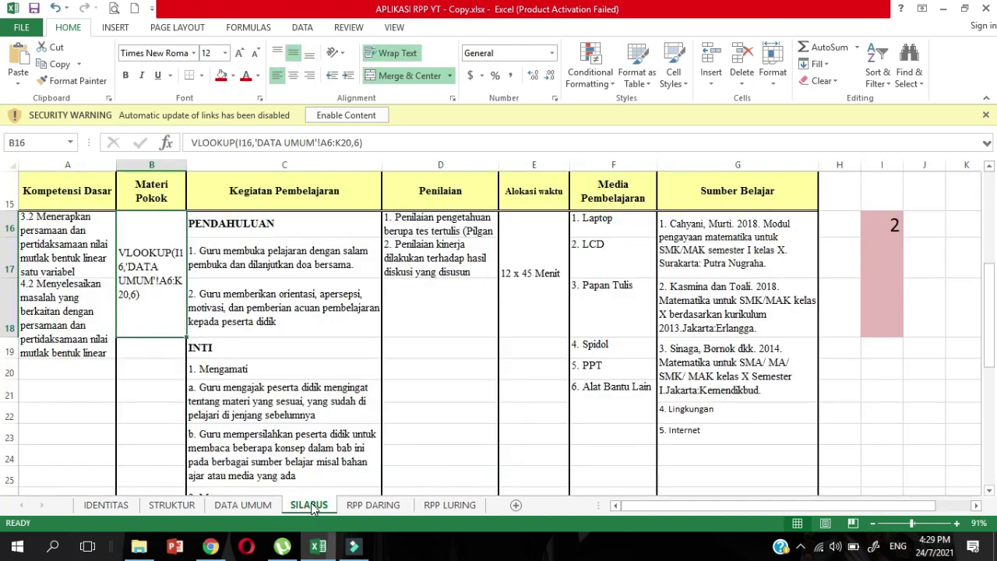
{"action": "left_click", "coordinate": [510, 268]}
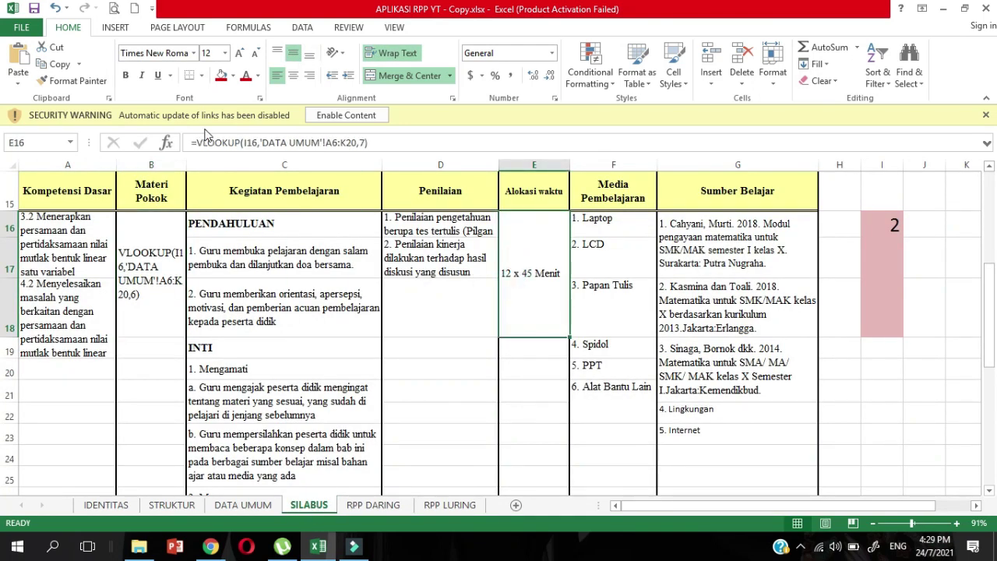
{"action": "left_click", "coordinate": [198, 142]}
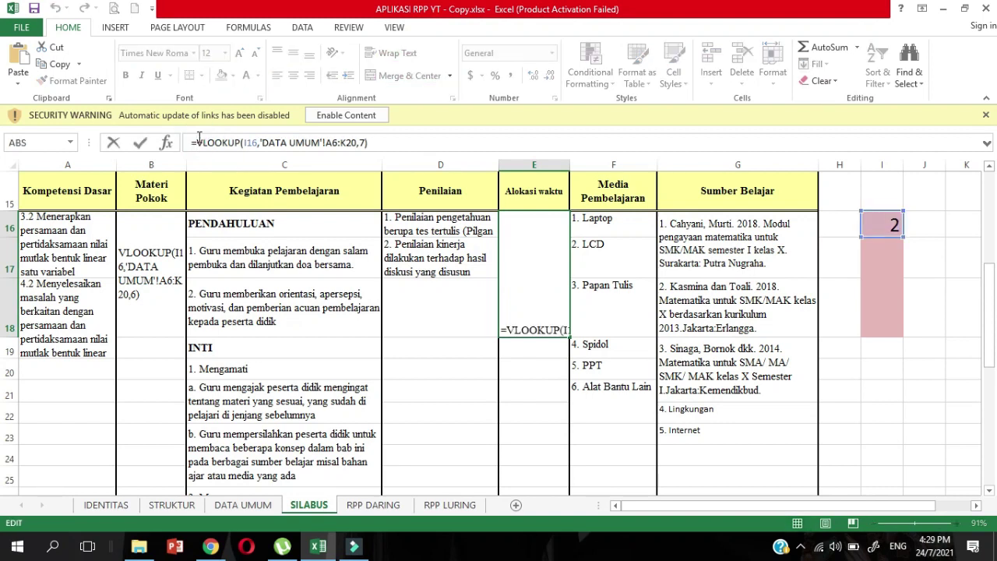
{"action": "key", "text": "BackSpace"}
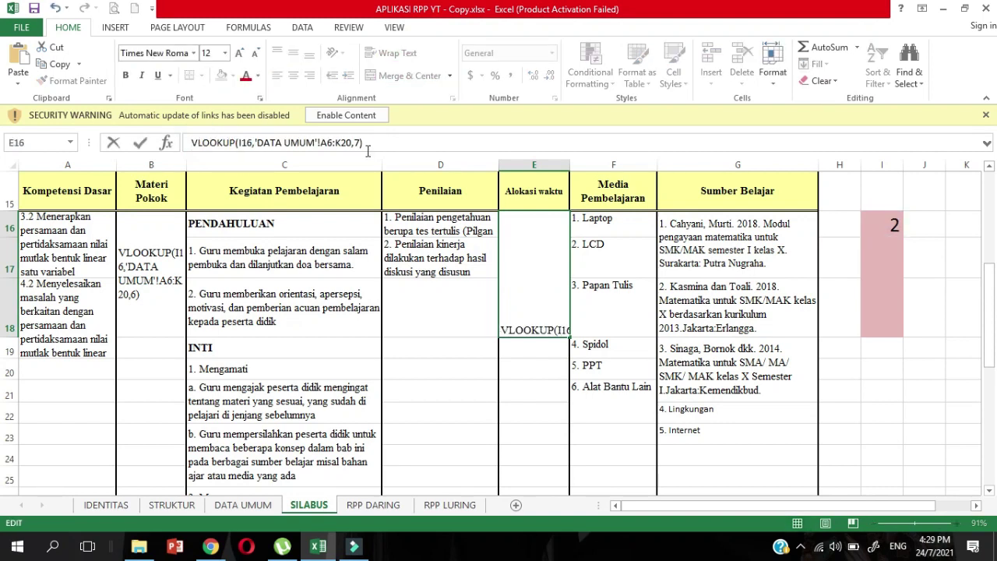
{"action": "left_click_drag", "start_coordinate": [363, 143], "coordinate": [393, 140]}
{"action": "key", "text": "ctrl+c"}
{"action": "left_click", "coordinate": [191, 144]}
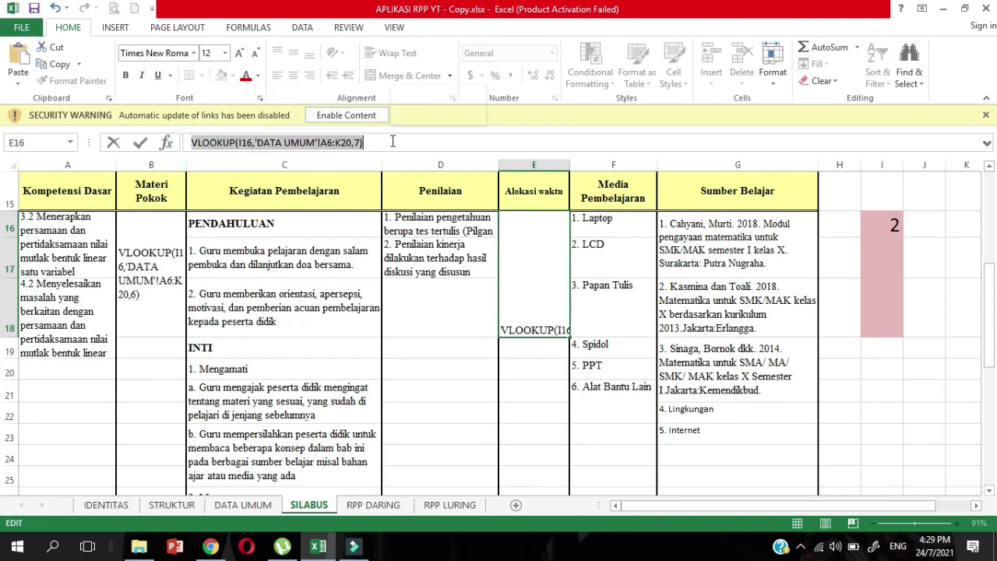
{"action": "left_click", "coordinate": [384, 502]}
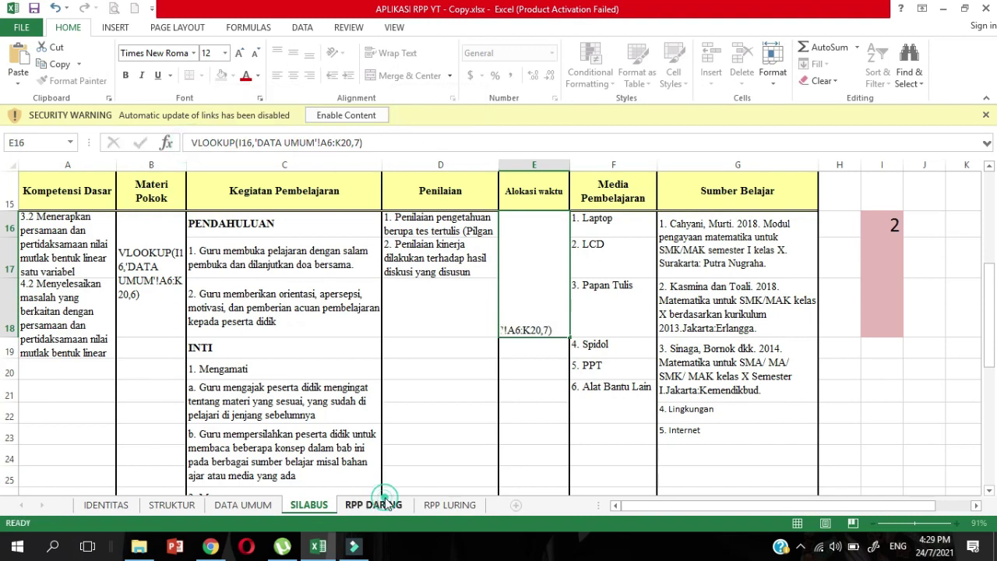
{"action": "left_click", "coordinate": [220, 138]}
{"action": "key", "text": "ctrl+v"}
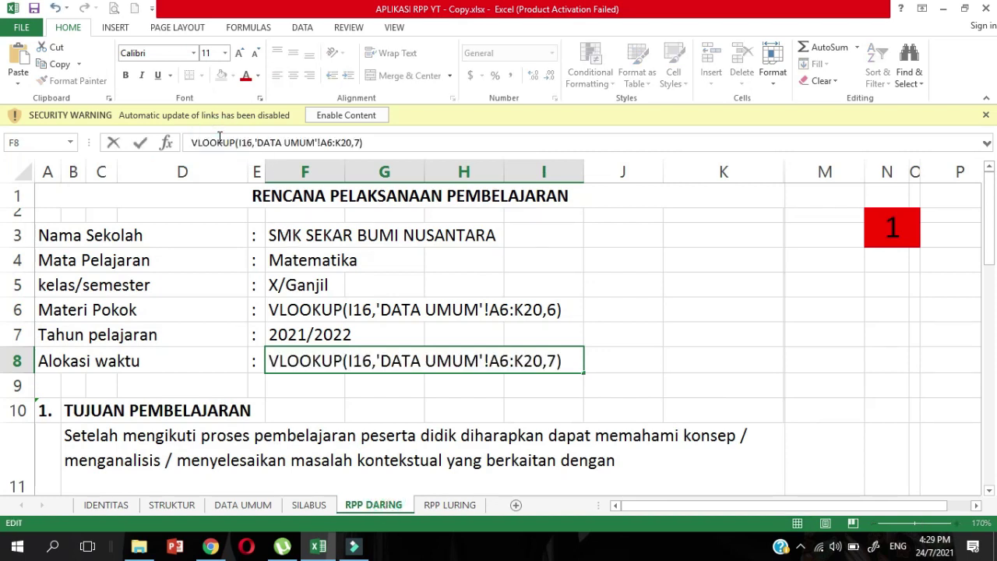
- Turn the Alokasi waktu text in F8 into the formula =VLOOKUP(N2,'DATA UMUM'!A6:K20,7), using the red number cell N2 as lookup value
{"action": "left_click", "coordinate": [187, 142]}
{"action": "type", "text": "="}
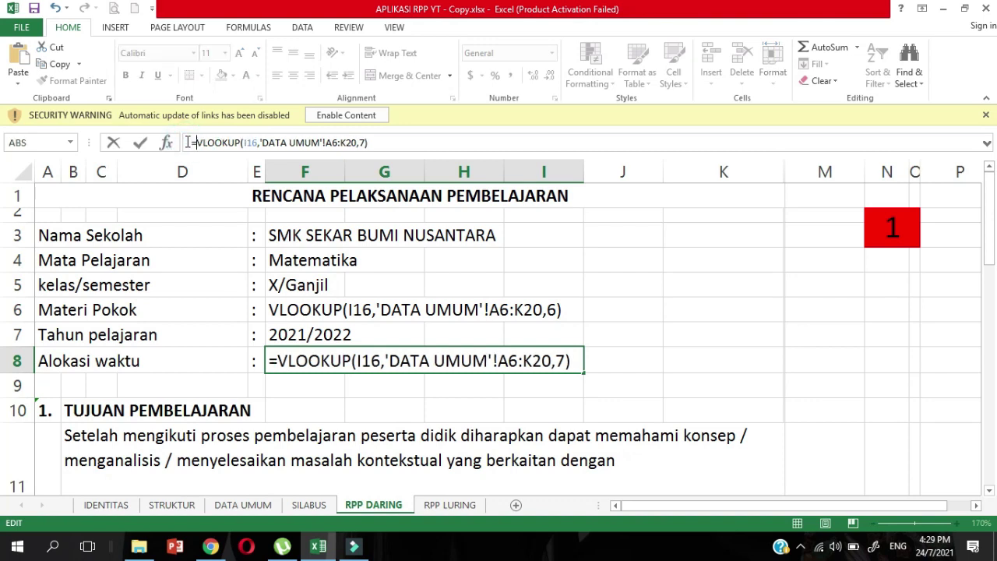
{"action": "left_click", "coordinate": [259, 142]}
{"action": "key", "text": "BackSpace"}
{"action": "key", "text": "BackSpace"}
{"action": "key", "text": "BackSpace"}
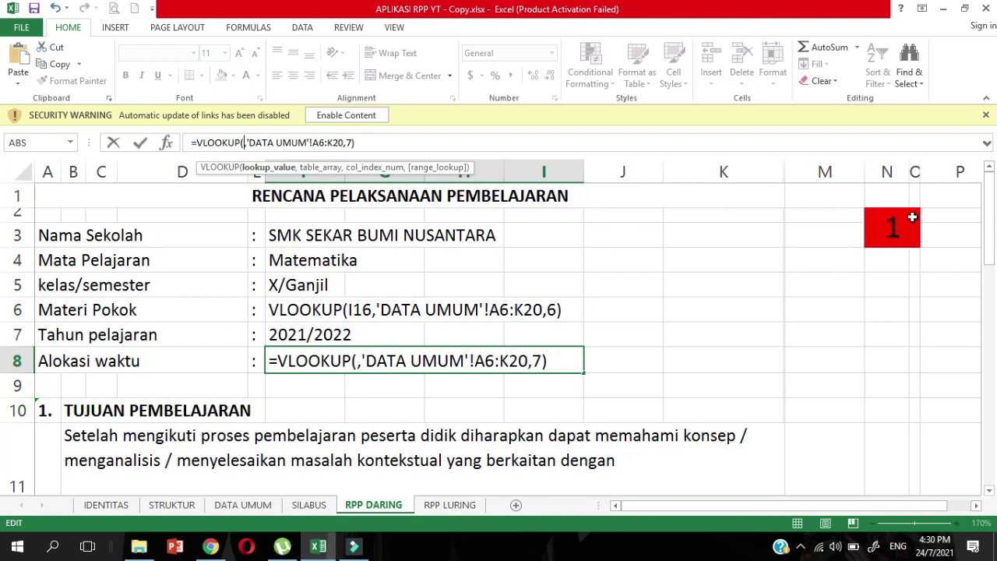
{"action": "left_click", "coordinate": [892, 228]}
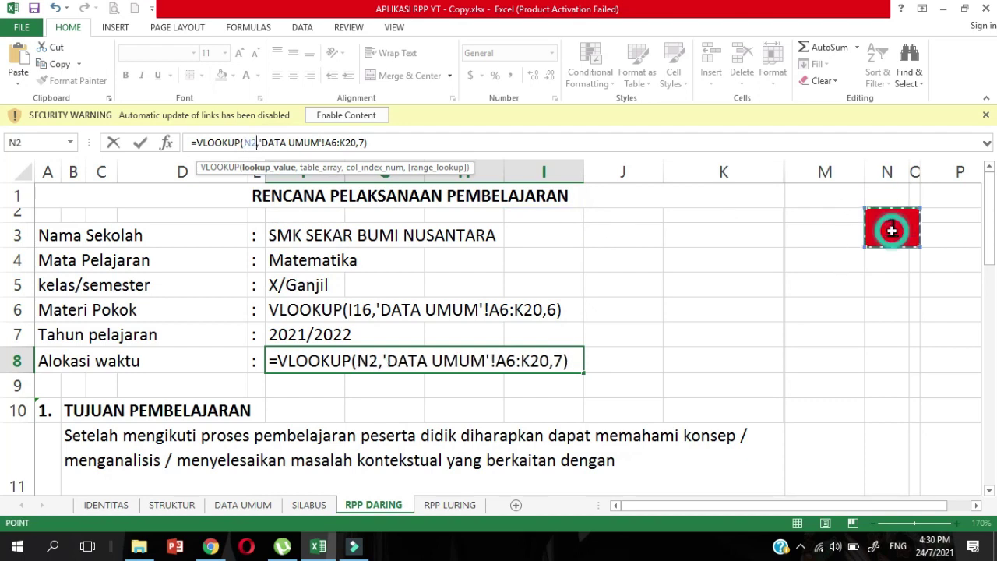
{"action": "key", "text": "Return"}
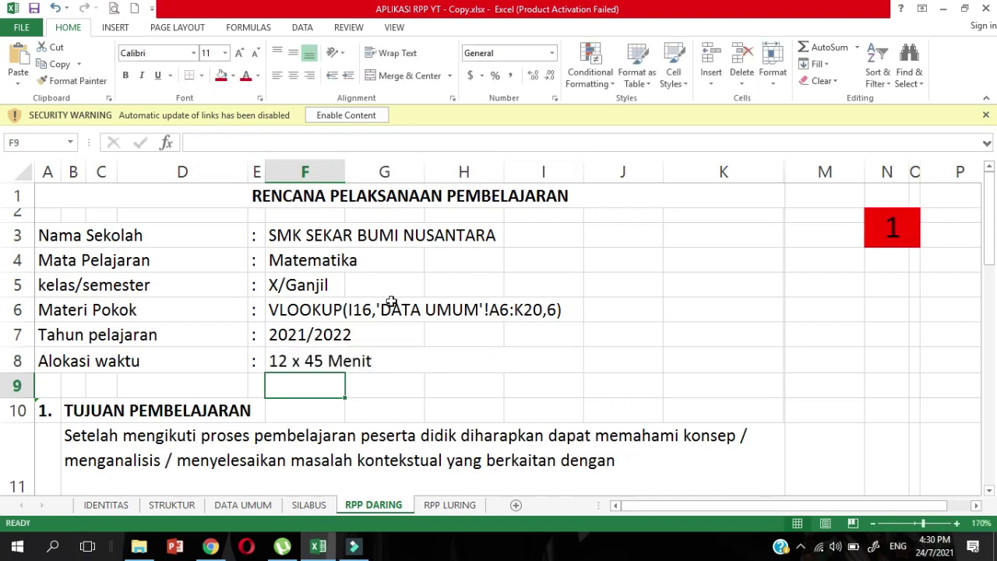
- Turn the Materi Pokok text in F6 into the formula =VLOOKUP(N2,'DATA UMUM'!A6:K20,6), with N2 as lookup value
{"action": "left_click", "coordinate": [304, 305]}
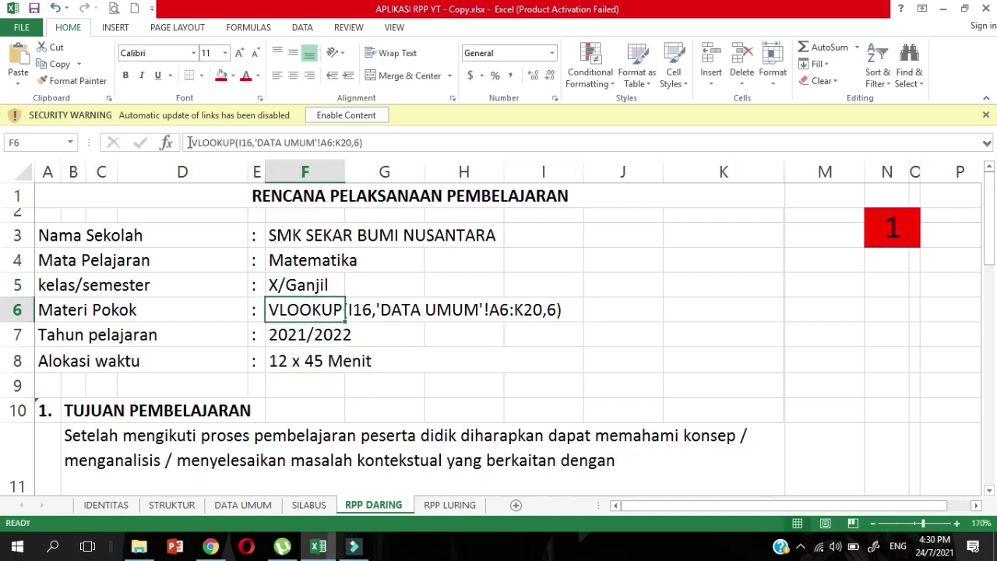
{"action": "left_click", "coordinate": [189, 143]}
{"action": "type", "text": "="}
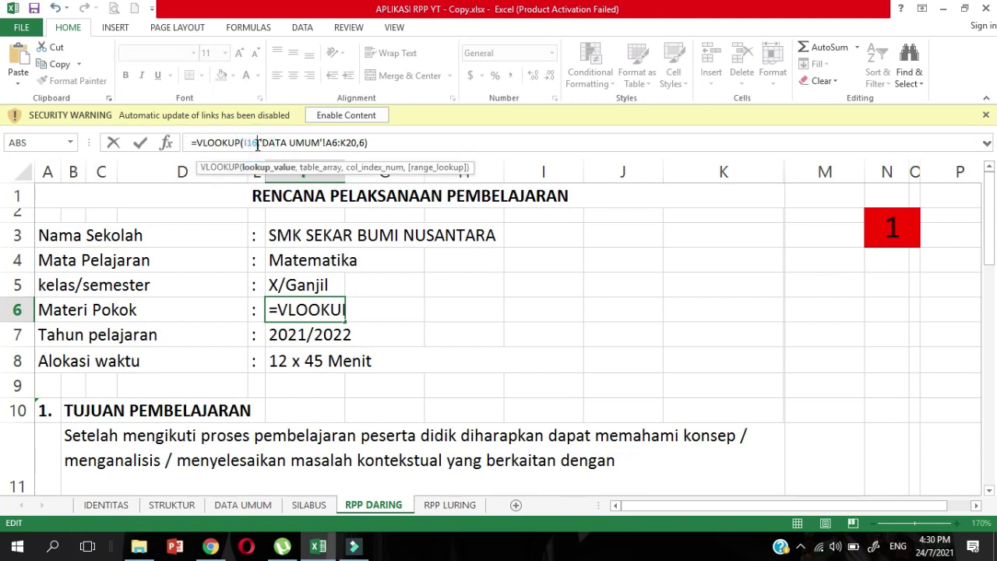
{"action": "key", "text": "Delete"}
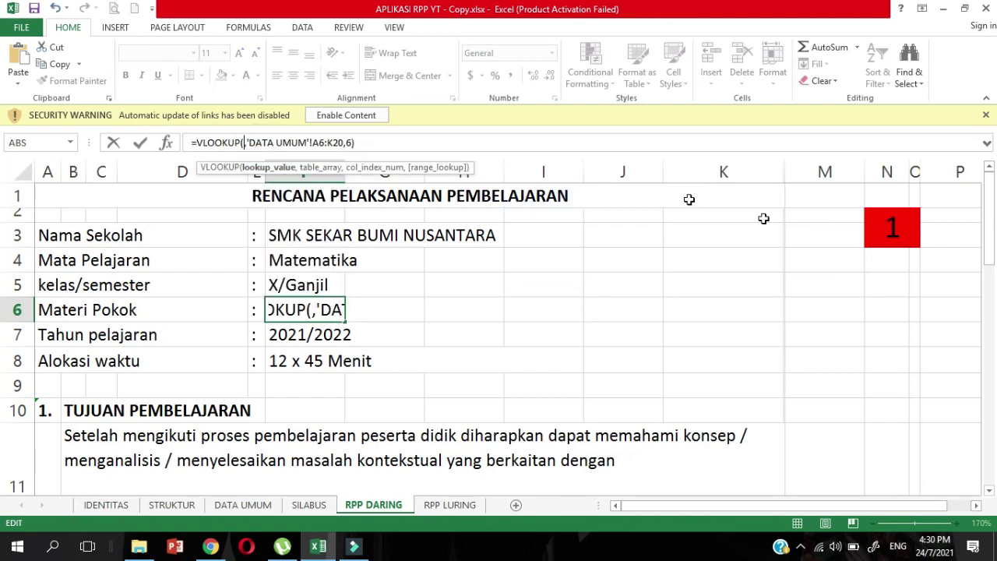
{"action": "left_click", "coordinate": [886, 232]}
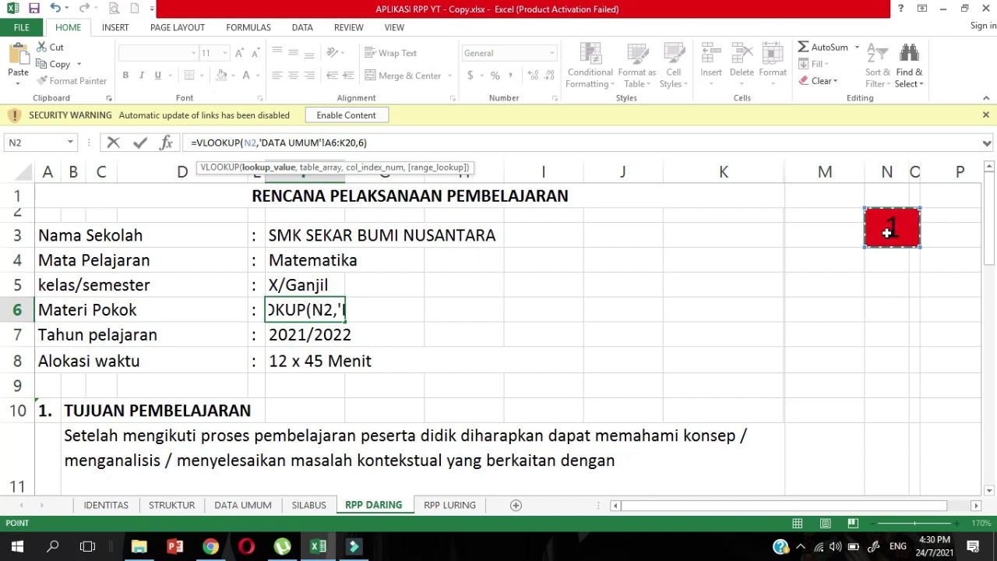
{"action": "key", "text": "Return"}
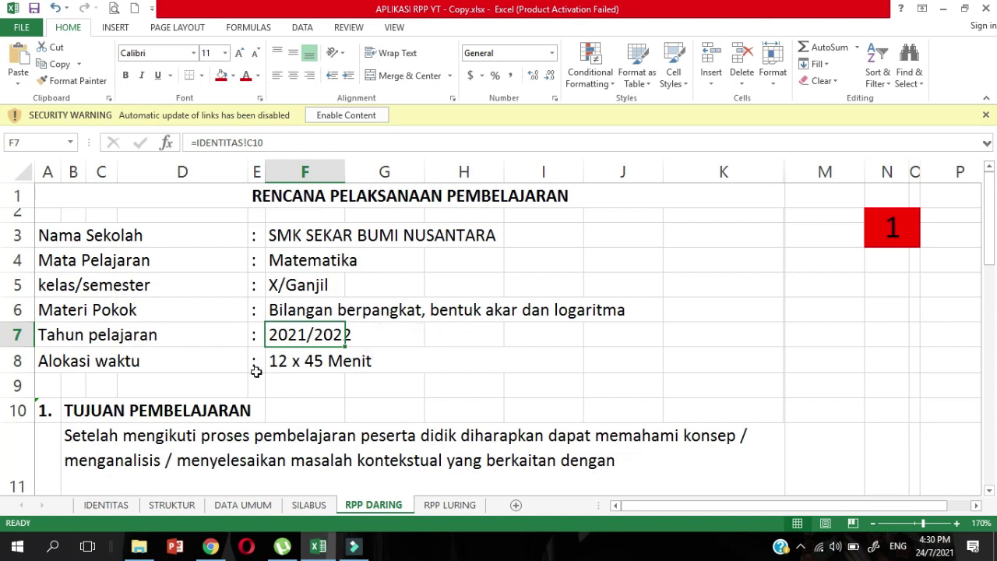
- Test the Materi Pokok and Alokasi waktu lookups by setting red cell N2 to 2, 3 and 4 in turn, and return it to 1
{"action": "left_click", "coordinate": [335, 361]}
{"action": "left_click", "coordinate": [333, 341]}
{"action": "left_click", "coordinate": [283, 312]}
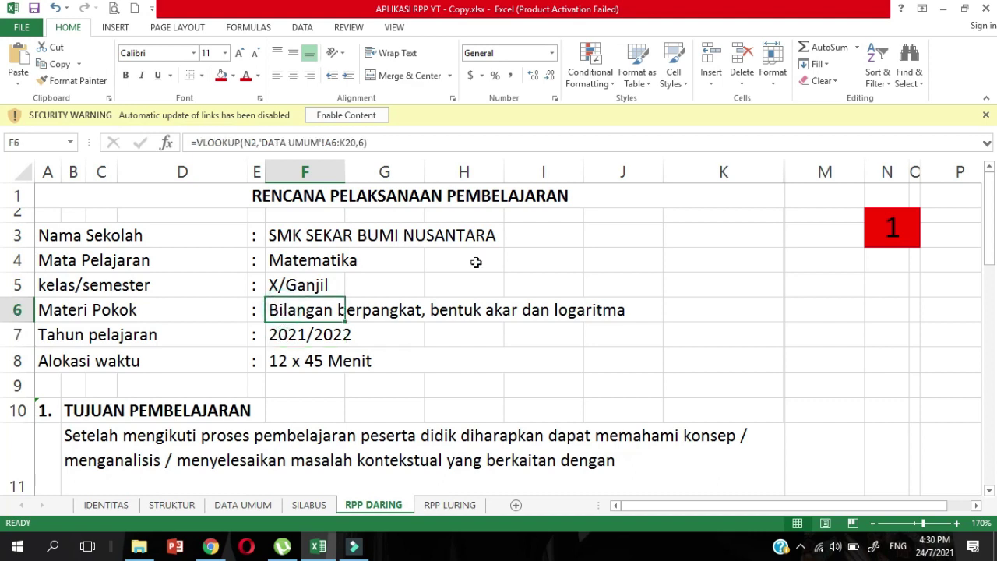
{"action": "left_click", "coordinate": [873, 225]}
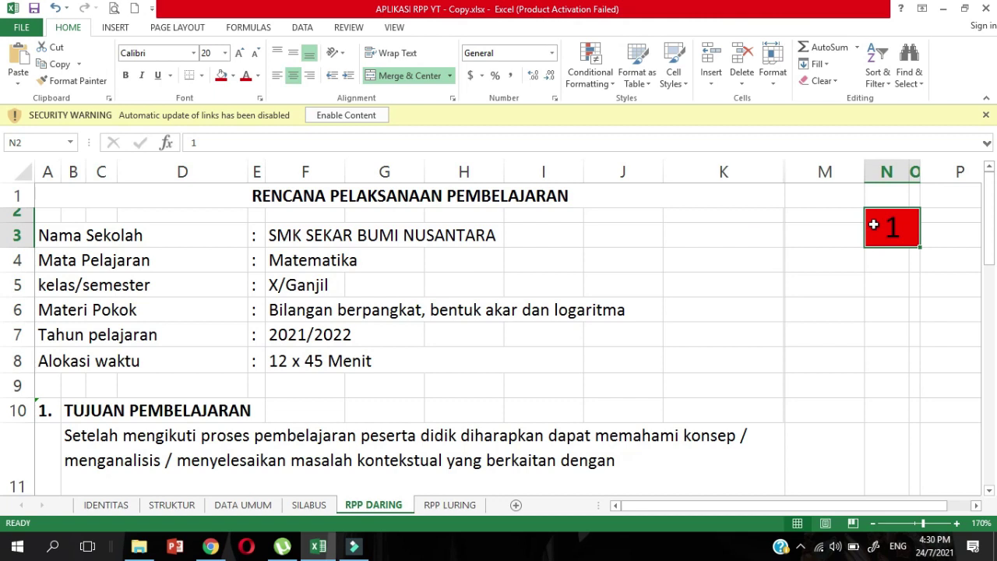
{"action": "type", "text": "2"}
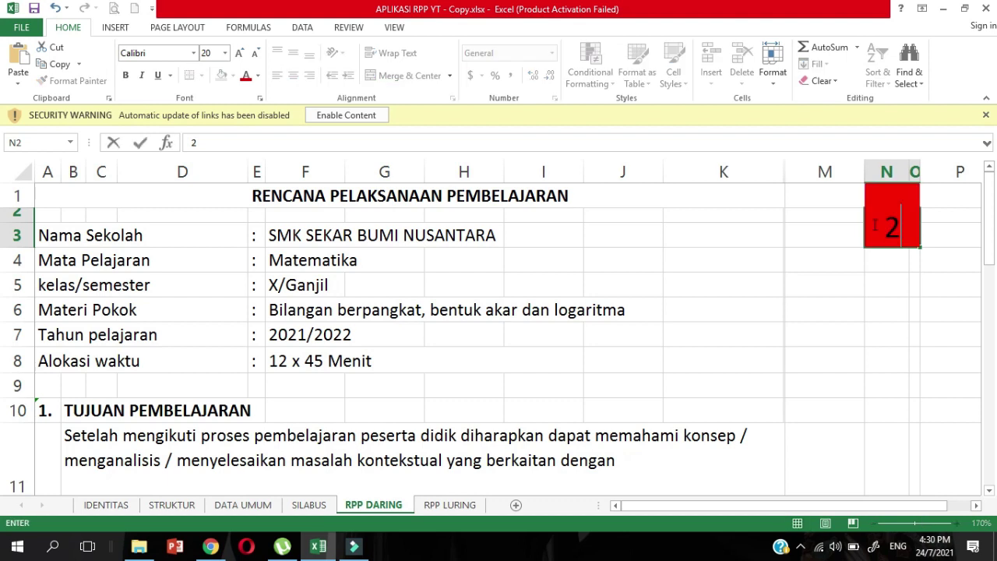
{"action": "key", "text": "Return"}
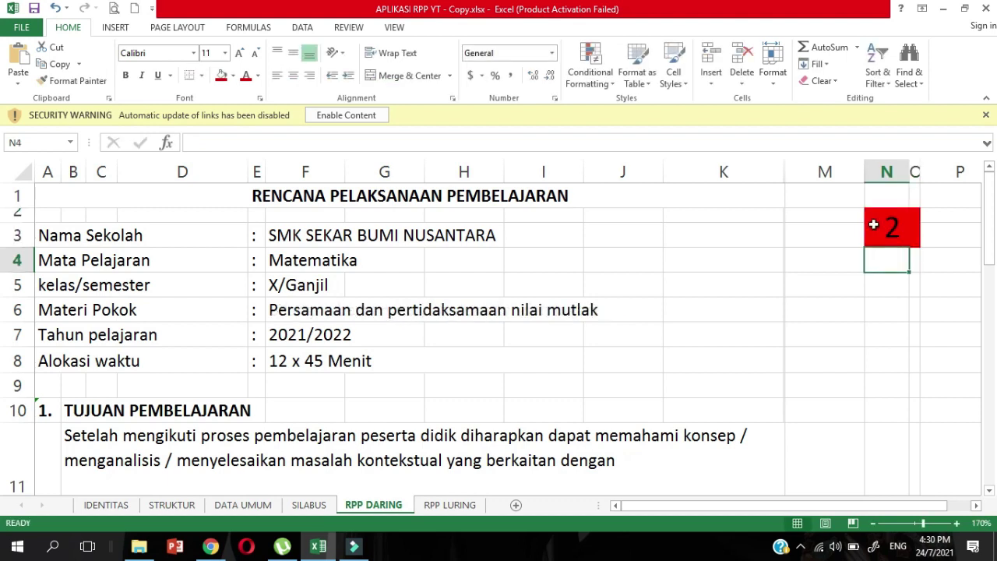
{"action": "left_click", "coordinate": [874, 224]}
{"action": "type", "text": "3"}
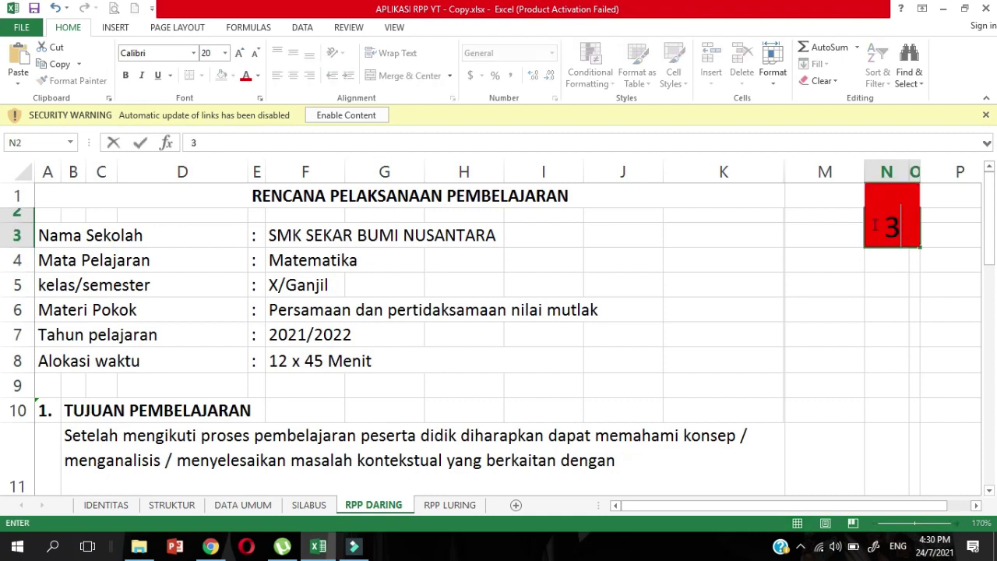
{"action": "key", "text": "Return"}
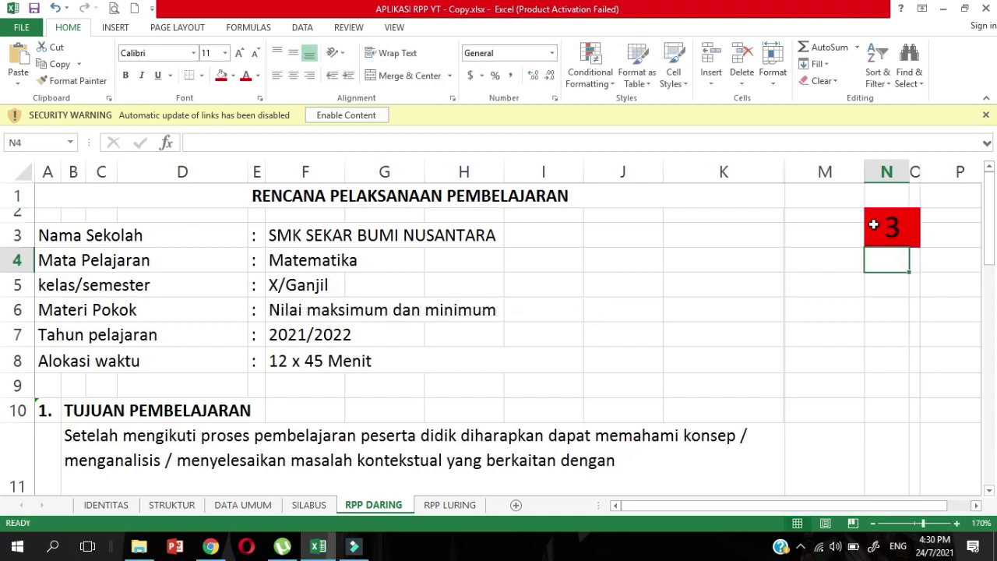
{"action": "left_click", "coordinate": [874, 224]}
{"action": "type", "text": "4"}
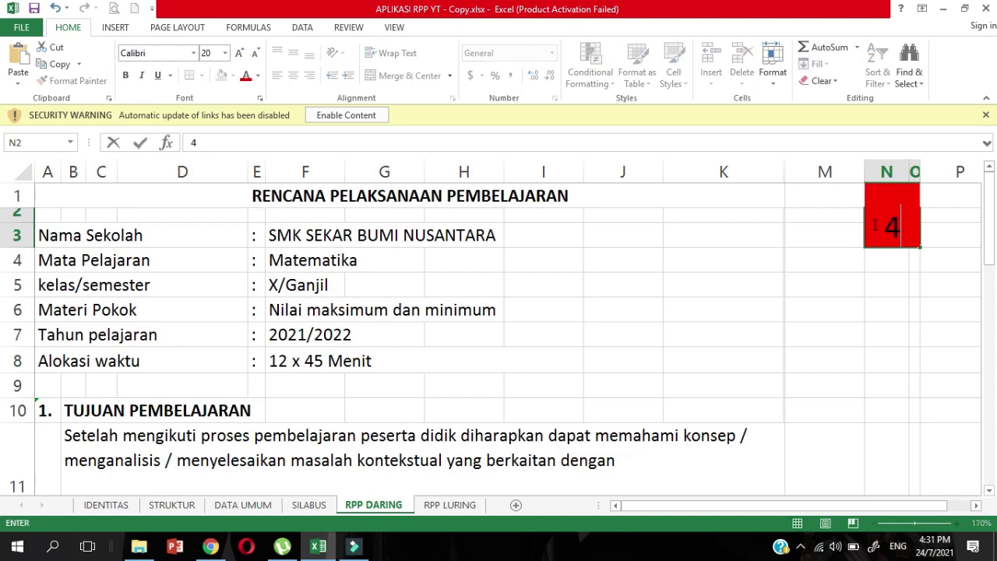
{"action": "key", "text": "Return"}
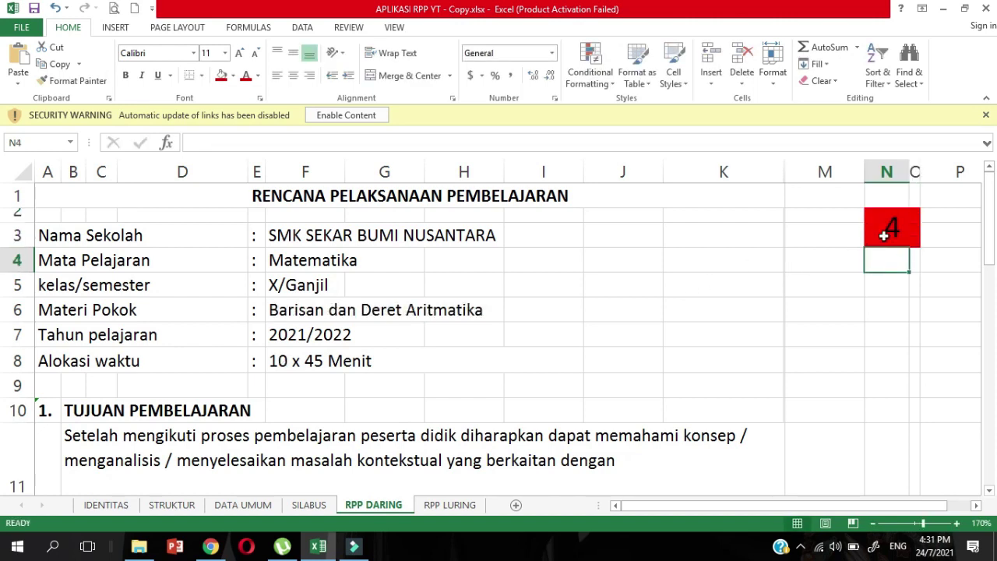
{"action": "left_click", "coordinate": [877, 232]}
{"action": "double_click", "coordinate": [884, 227]}
{"action": "type", "text": "1"}
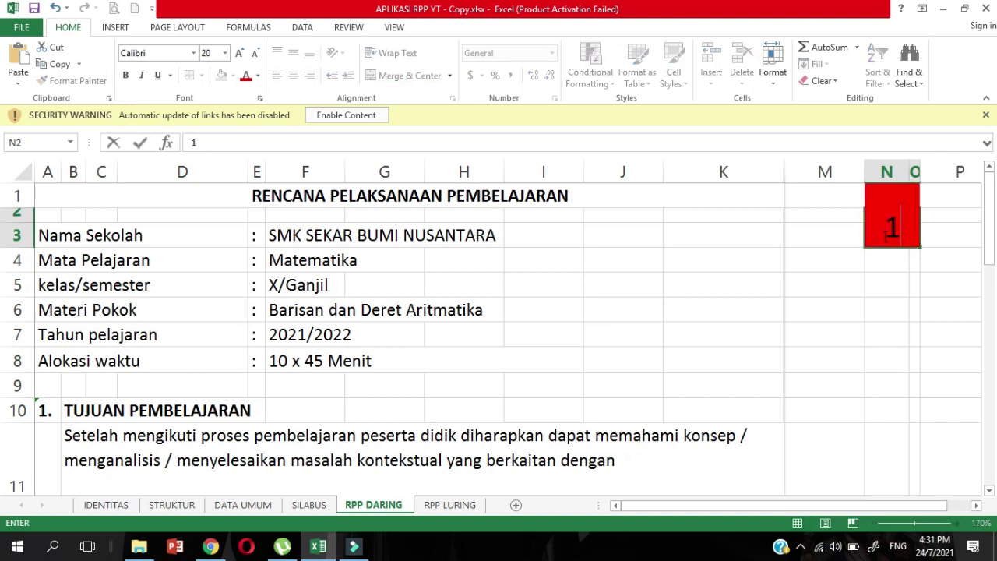
{"action": "key", "text": "Return"}
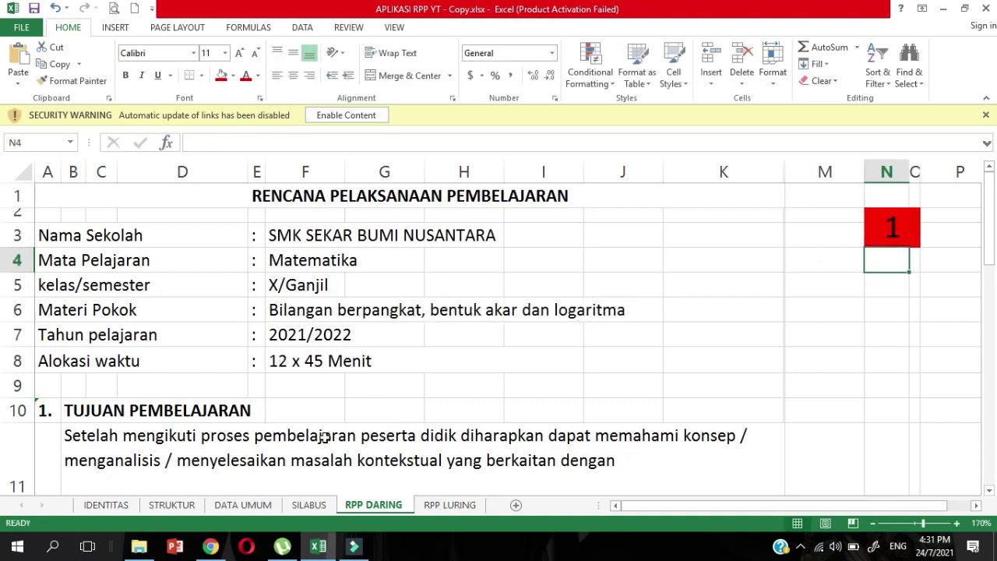
- Add Materi Pokok cell F6 as the third text argument of the CONCATENATE formula in the Tujuan Pembelajaran cell B11
{"action": "left_click", "coordinate": [323, 437]}
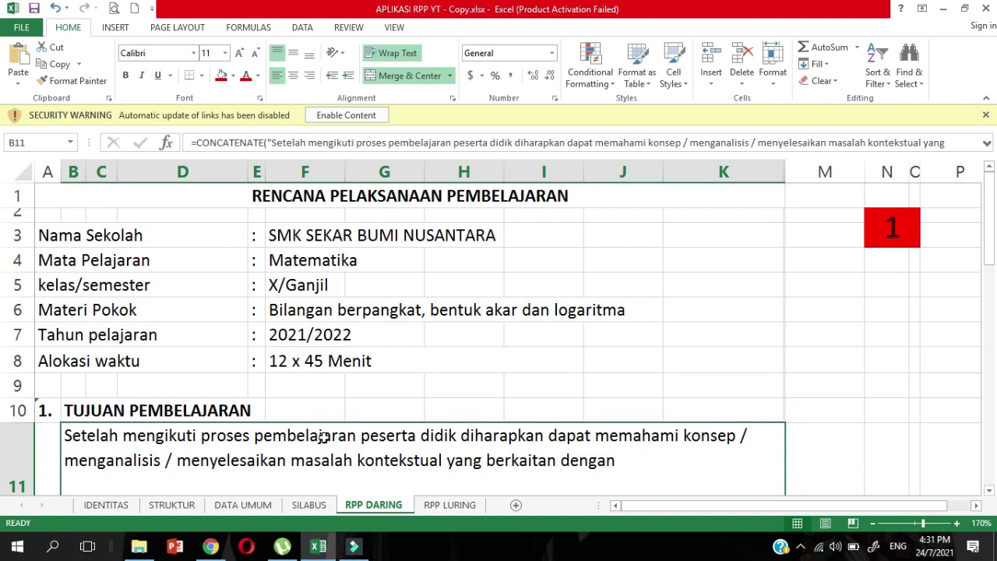
{"action": "key", "text": "Left"}
{"action": "key", "text": "Right"}
{"action": "key", "text": "Down"}
{"action": "key", "text": "Down"}
{"action": "key", "text": "Down"}
{"action": "key", "text": "Down"}
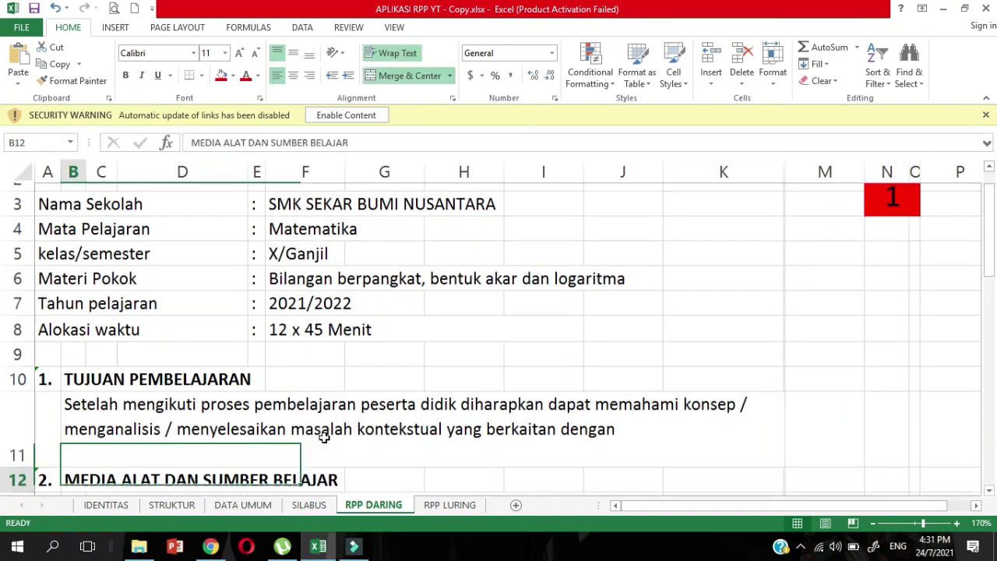
{"action": "key", "text": "Down"}
{"action": "key", "text": "Down"}
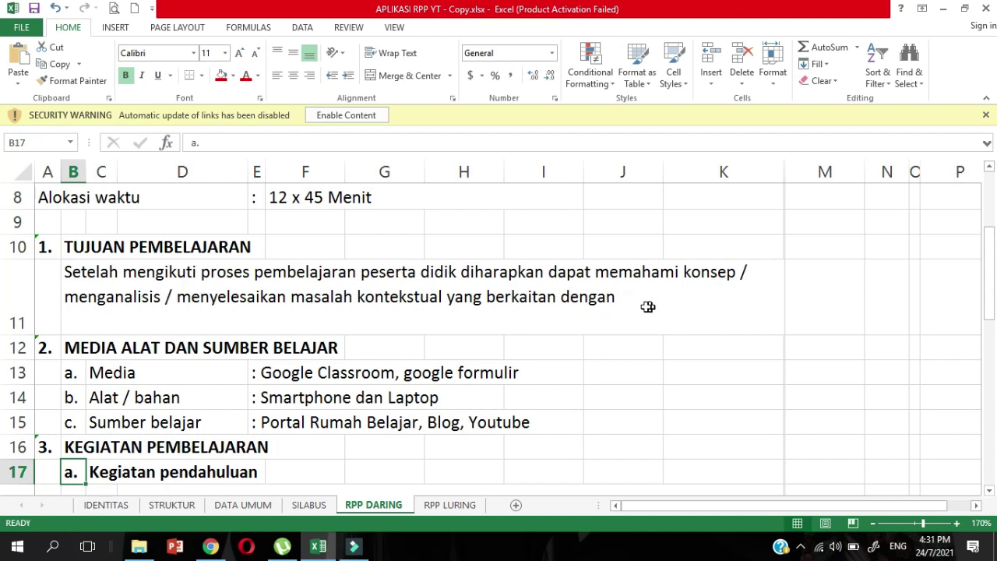
{"action": "left_click", "coordinate": [625, 297]}
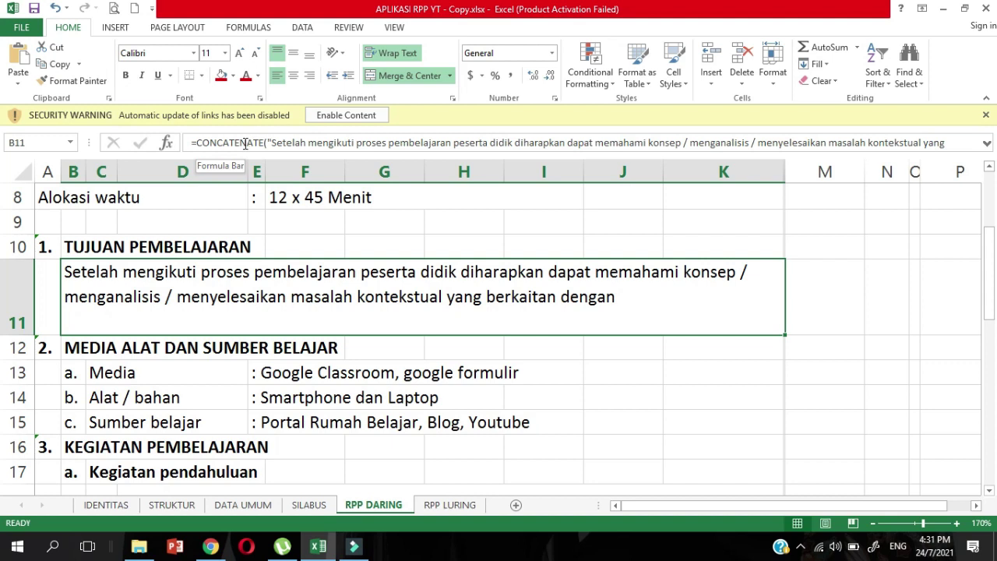
{"action": "left_click", "coordinate": [170, 148]}
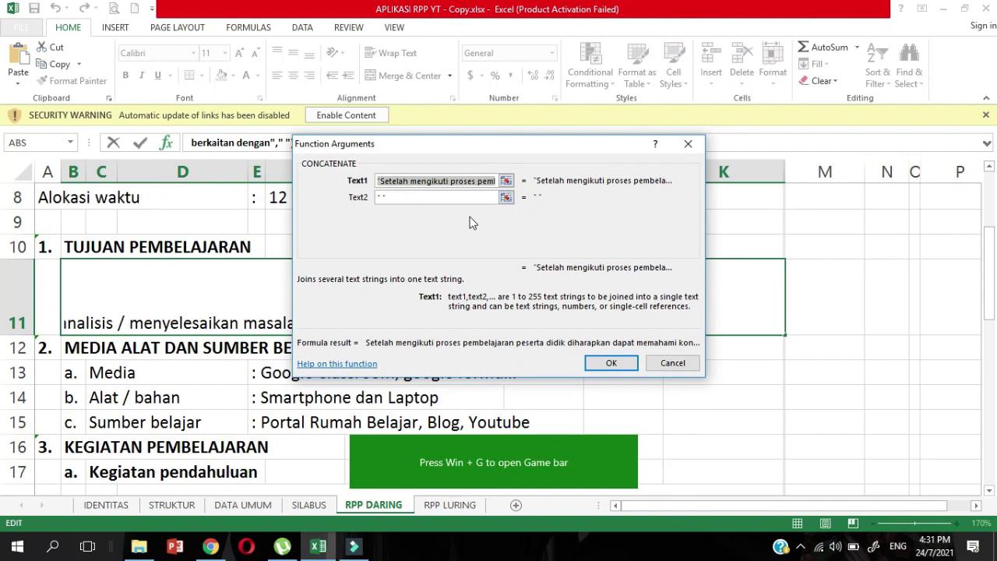
{"action": "left_click", "coordinate": [381, 197]}
{"action": "key", "text": "Tab"}
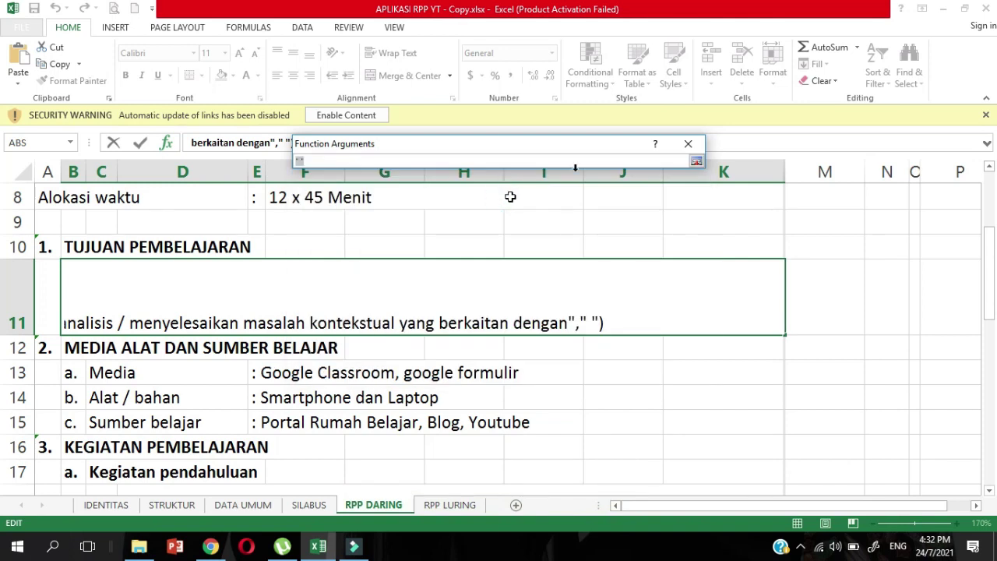
{"action": "left_click", "coordinate": [695, 160]}
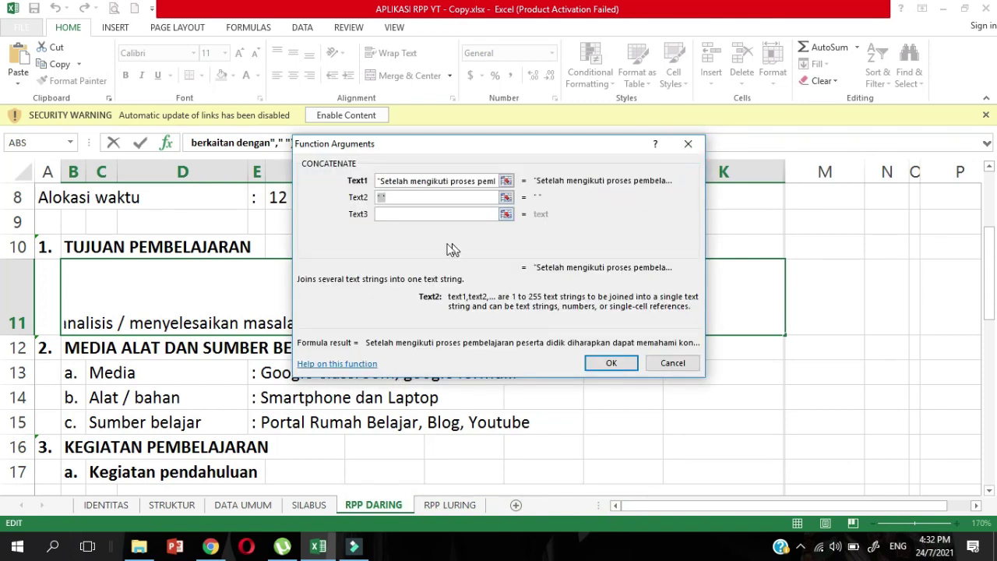
{"action": "left_click", "coordinate": [390, 215]}
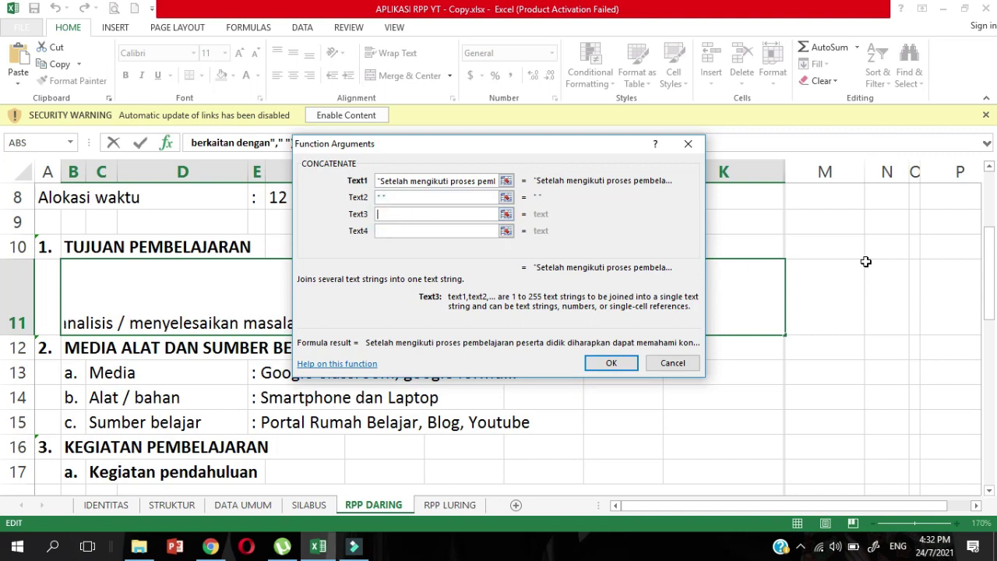
{"action": "left_click_drag", "start_coordinate": [991, 271], "coordinate": [990, 231]}
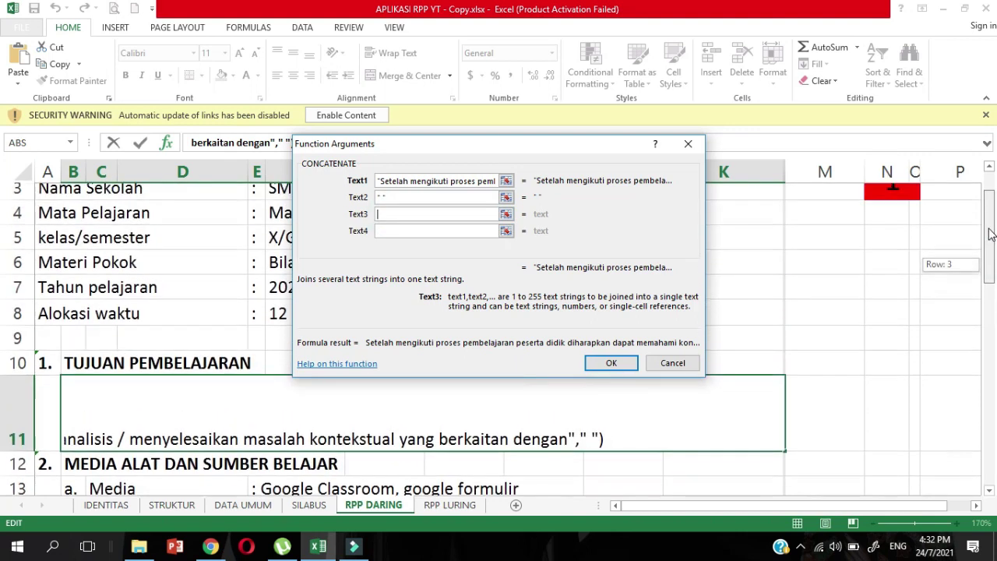
{"action": "left_click_drag", "start_coordinate": [590, 143], "coordinate": [744, 153]}
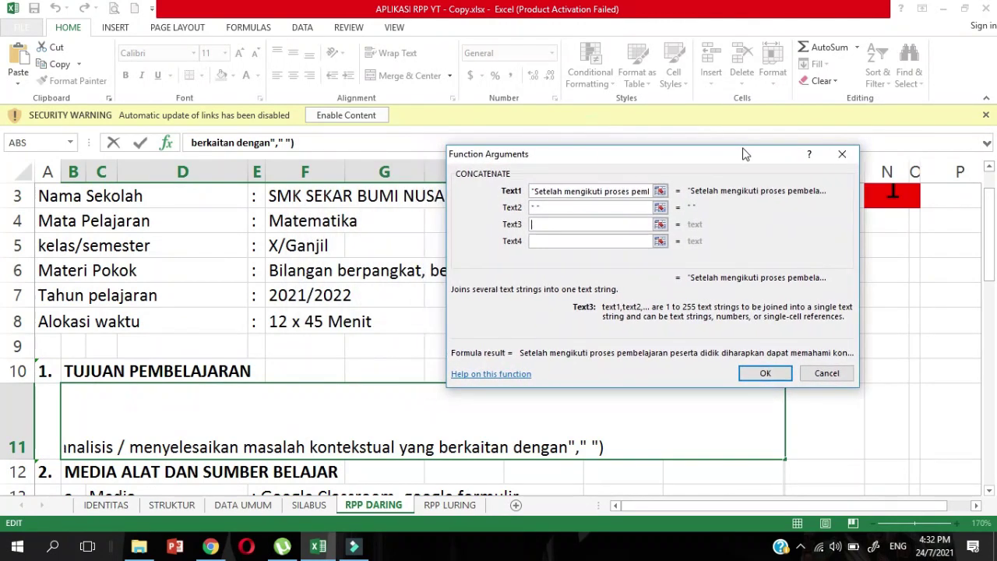
{"action": "left_click", "coordinate": [282, 269]}
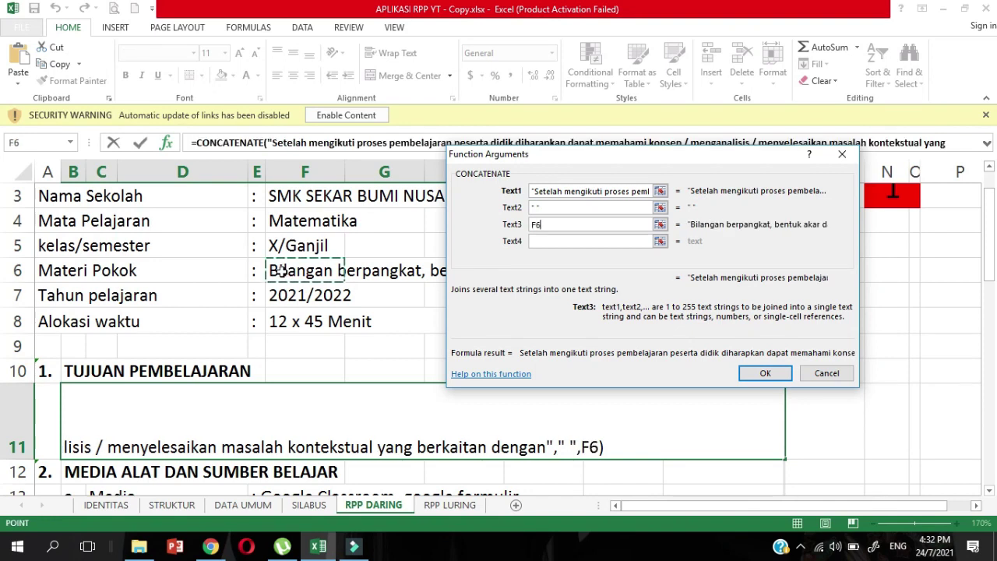
{"action": "key", "text": "Return"}
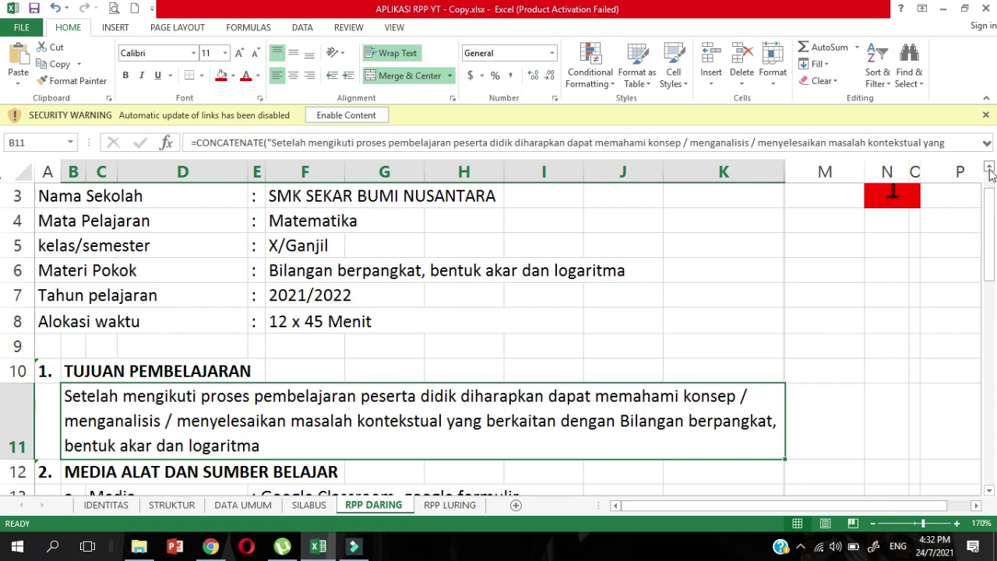
- Test the Tujuan Pembelajaran sentence by setting the red number cell N2 to 2, and set it back to 1
{"action": "left_click", "coordinate": [989, 166]}
{"action": "left_click", "coordinate": [892, 207]}
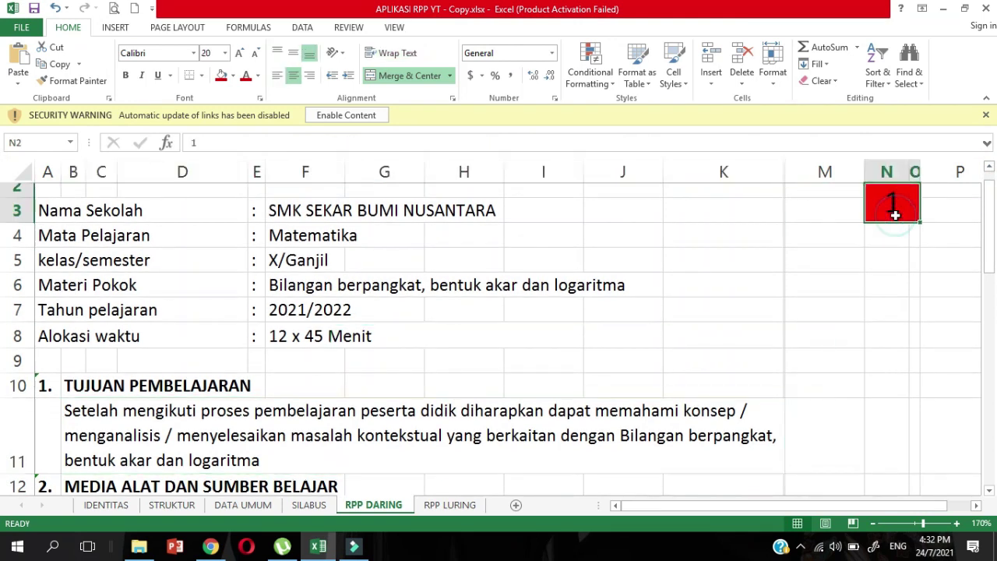
{"action": "type", "text": "2"}
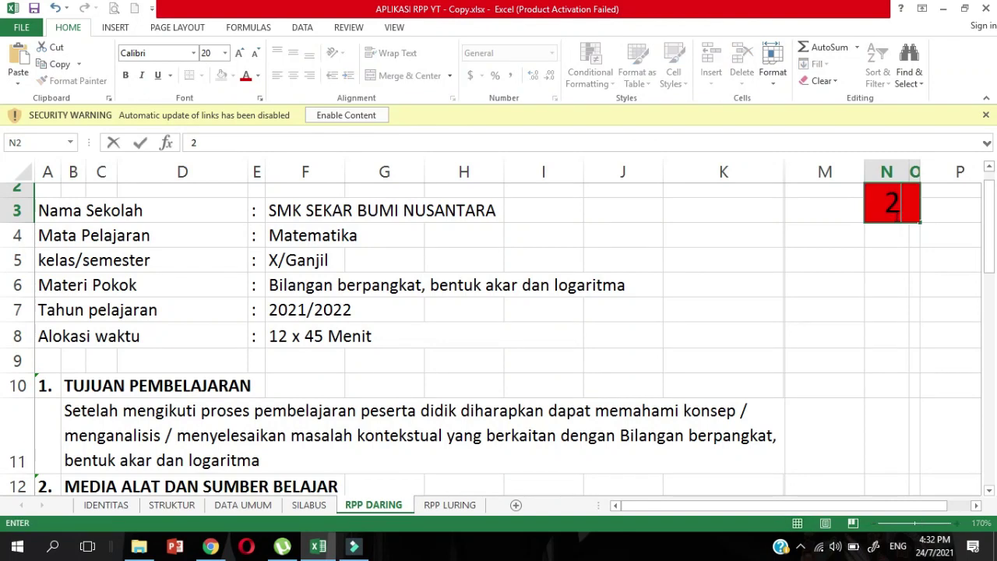
{"action": "key", "text": "Return"}
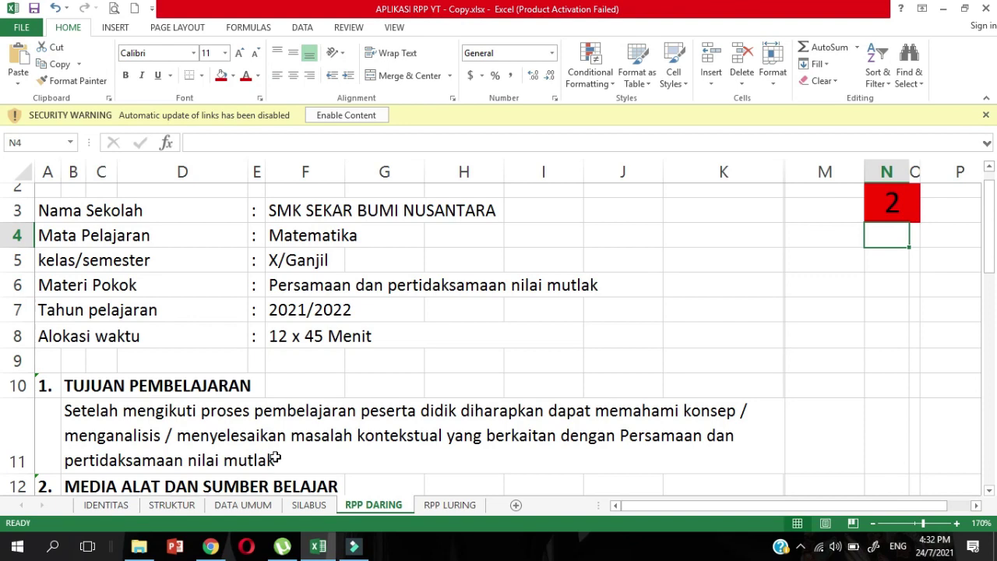
{"action": "left_click", "coordinate": [882, 195]}
{"action": "type", "text": "1"}
{"action": "key", "text": "Return"}
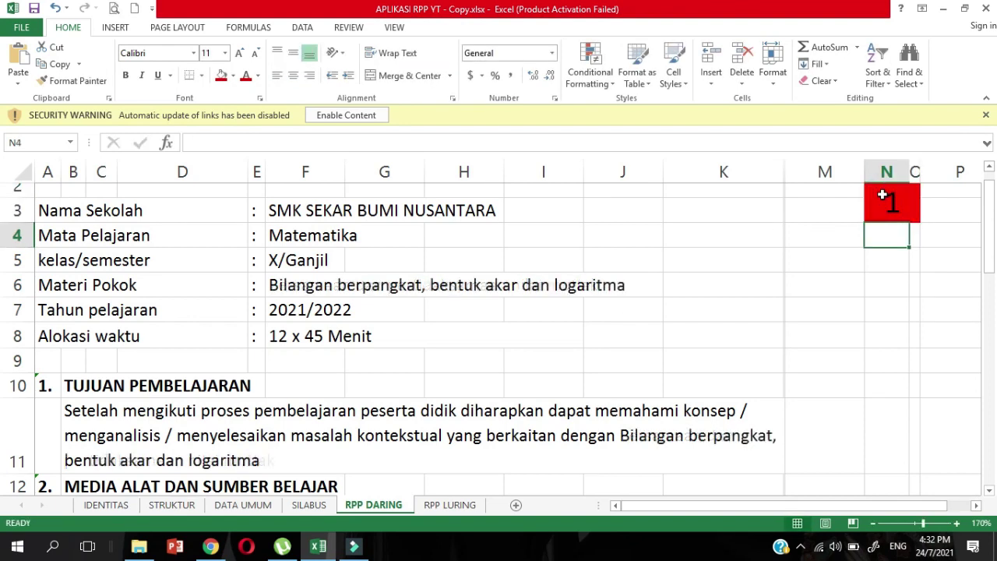
- Examine the Media Alat dan Sumber Belajar entries and the Kegiatan pendahuluan points for sentences that need the topic
{"action": "left_click", "coordinate": [544, 331]}
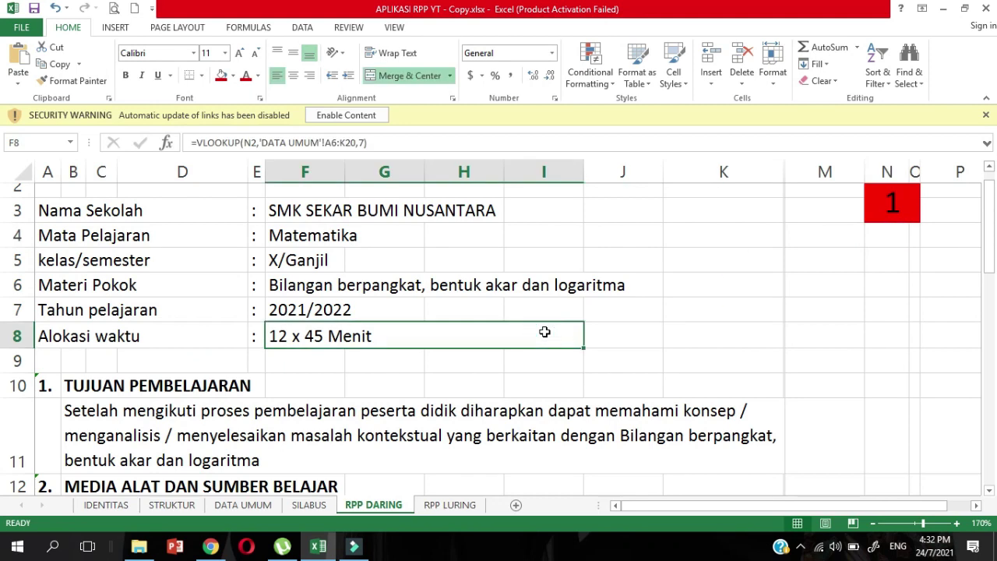
{"action": "key", "text": "Down"}
{"action": "key", "text": "Down"}
{"action": "key", "text": "Down"}
{"action": "key", "text": "Down"}
{"action": "key", "text": "Down"}
{"action": "key", "text": "Down"}
{"action": "key", "text": "Down"}
{"action": "key", "text": "Down"}
{"action": "key", "text": "Down"}
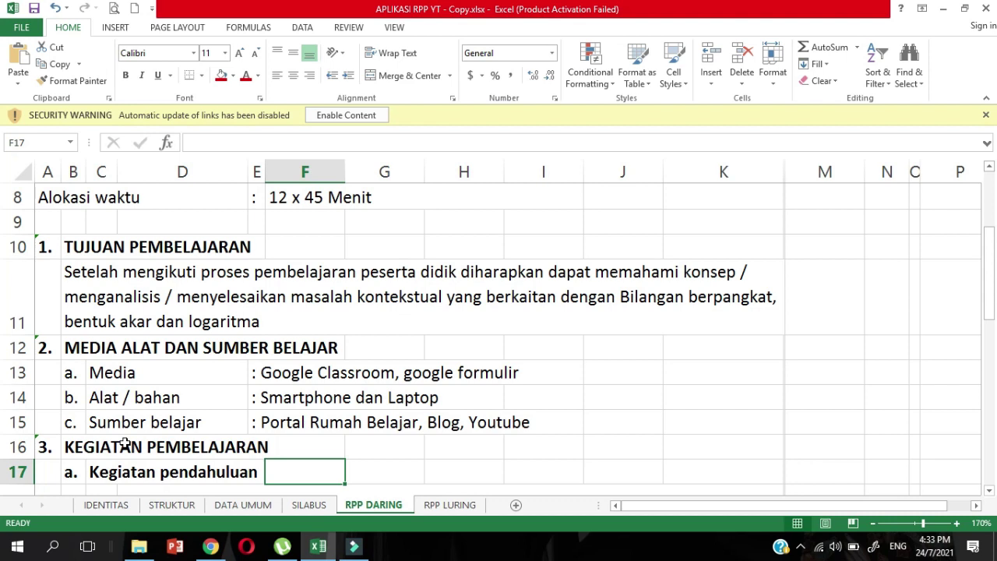
{"action": "key", "text": "Down"}
{"action": "key", "text": "Down"}
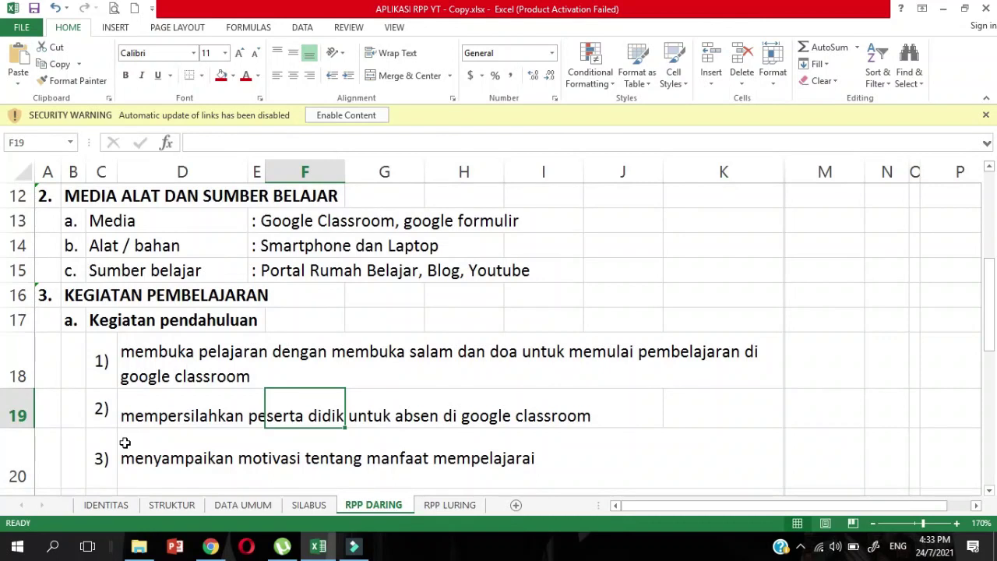
{"action": "key", "text": "Down"}
{"action": "key", "text": "Down"}
{"action": "key", "text": "Down"}
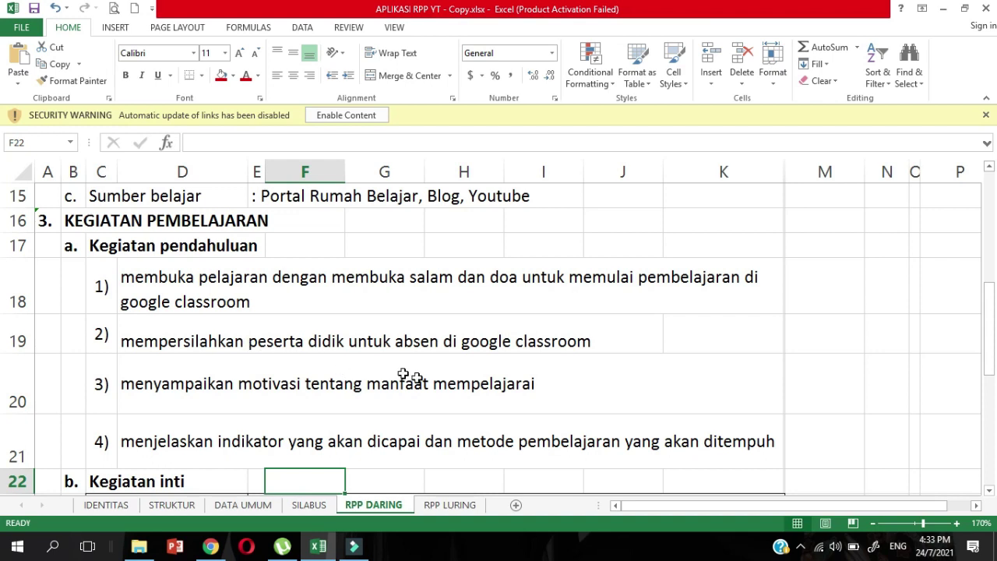
- Add Materi Pokok cell F6 as the third text argument of the CONCATENATE formula in the third Kegiatan pendahuluan point, D20
{"action": "left_click", "coordinate": [345, 391]}
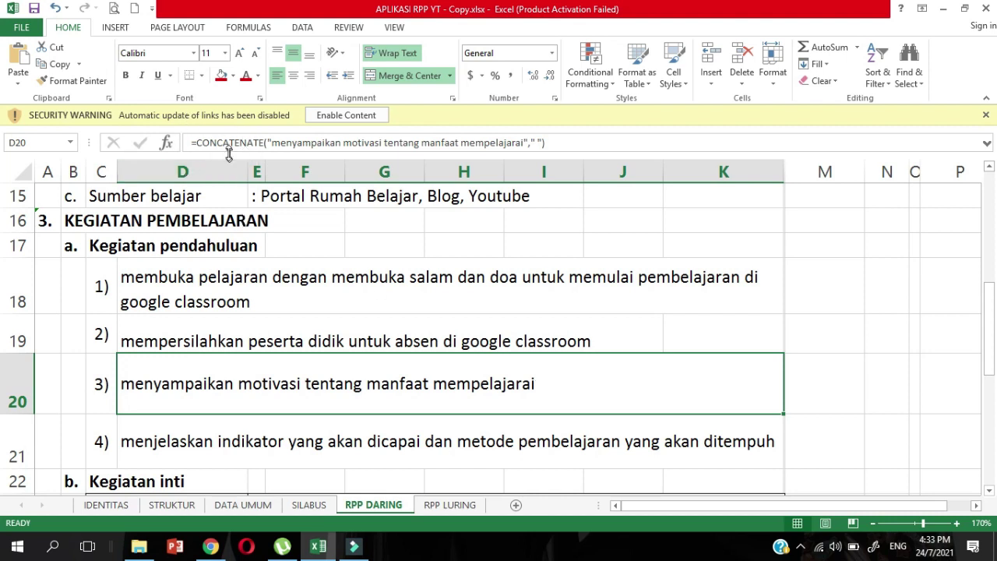
{"action": "left_click", "coordinate": [166, 144]}
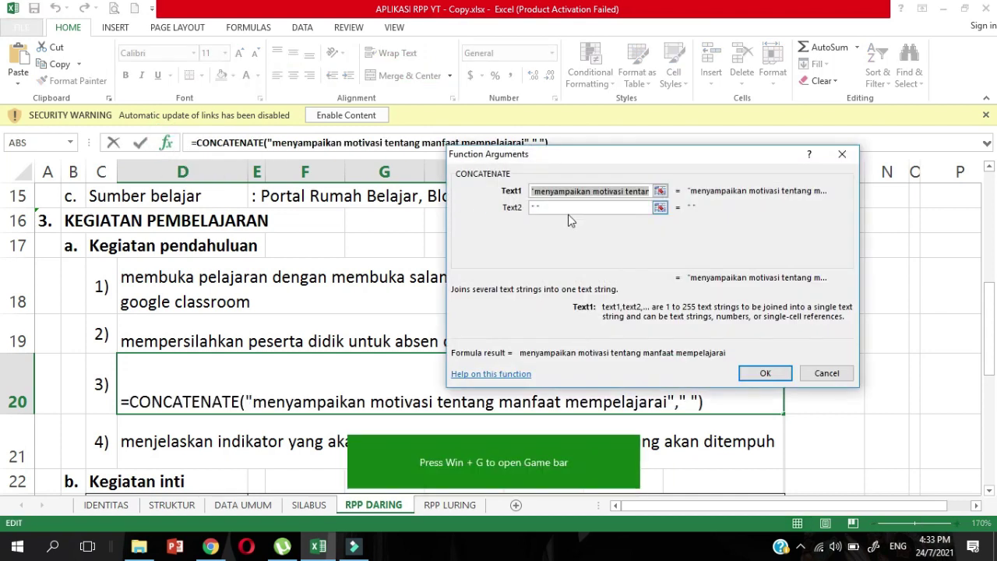
{"action": "left_click", "coordinate": [660, 208]}
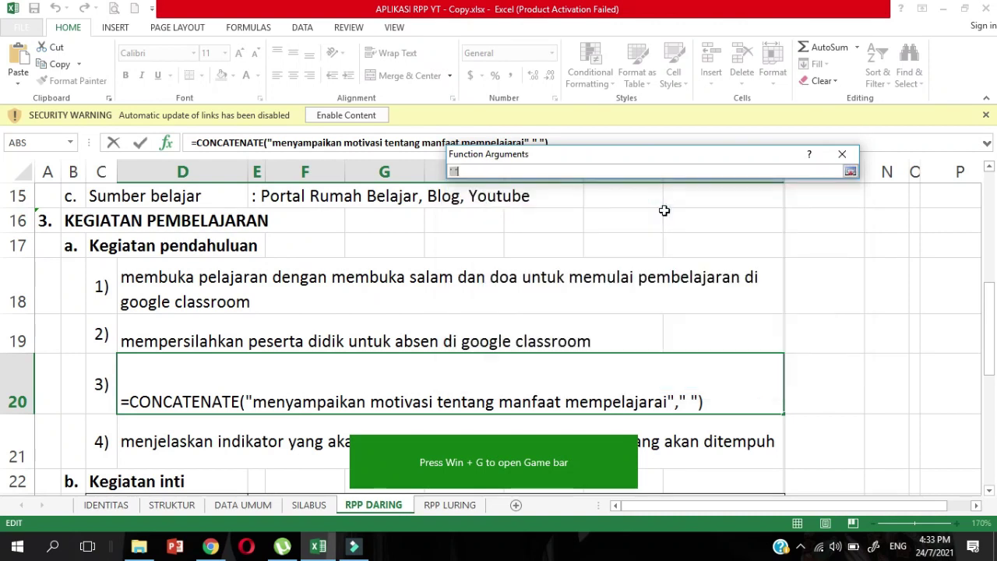
{"action": "left_click", "coordinate": [850, 171]}
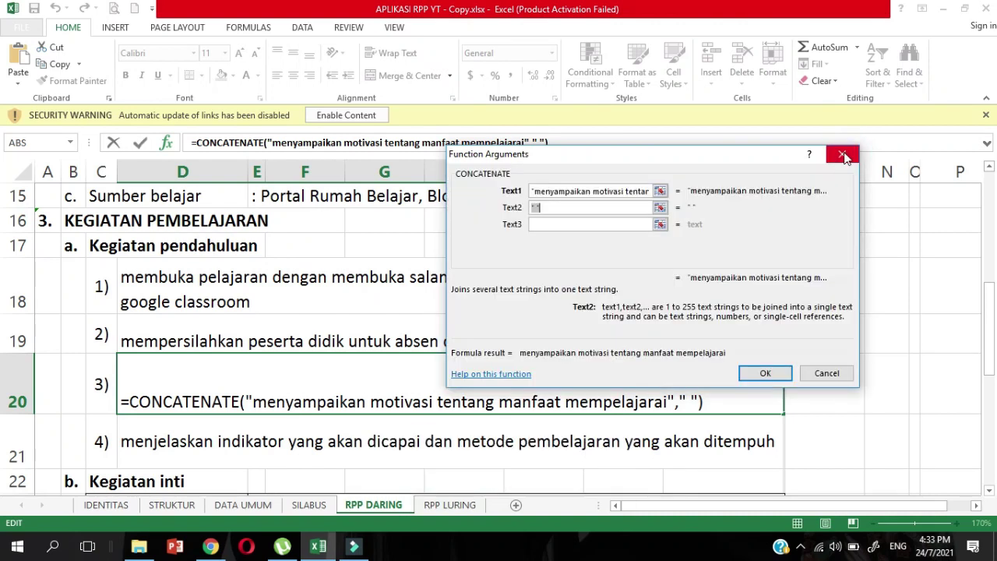
{"action": "left_click", "coordinate": [552, 225]}
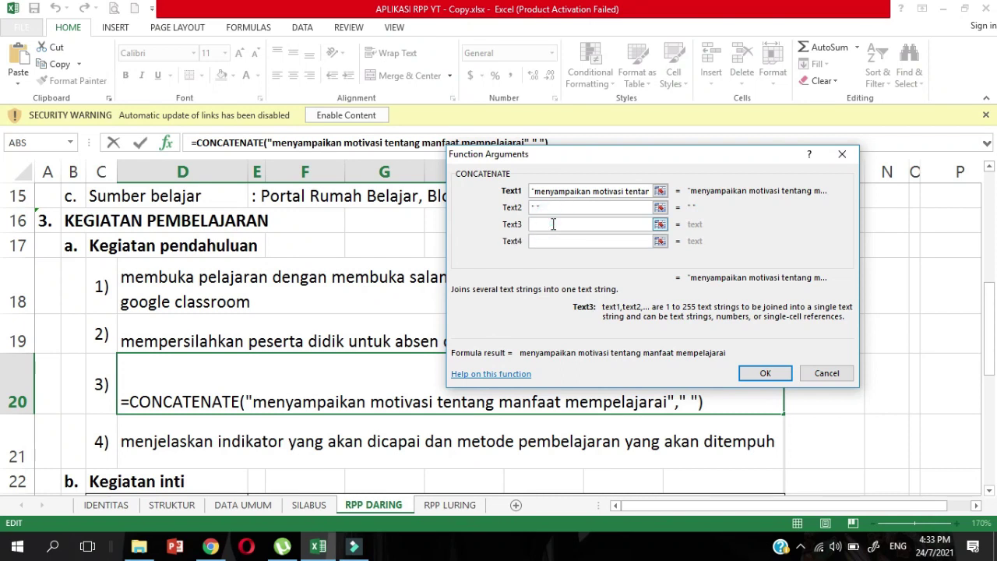
{"action": "type", "text": "f6"}
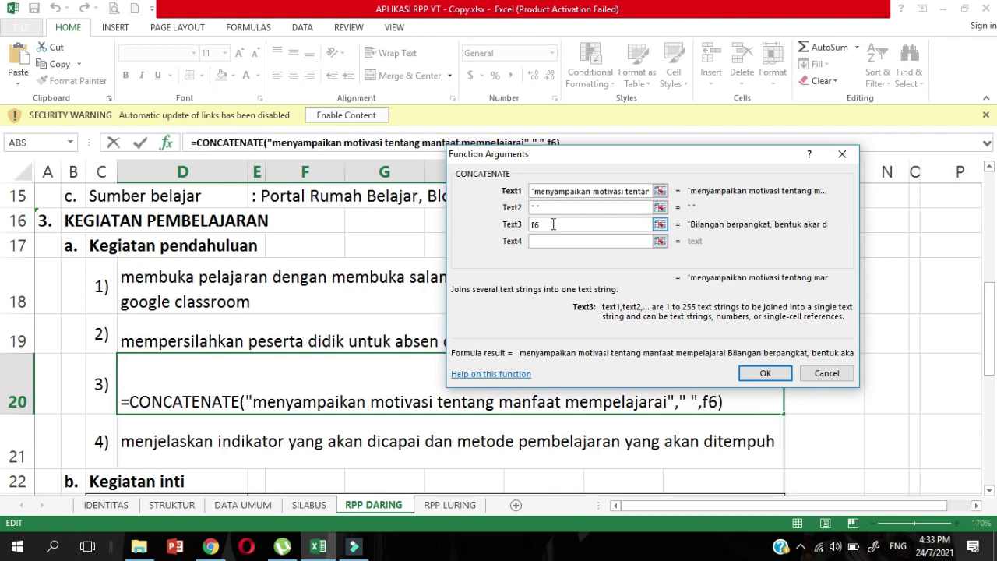
{"action": "left_click", "coordinate": [770, 377]}
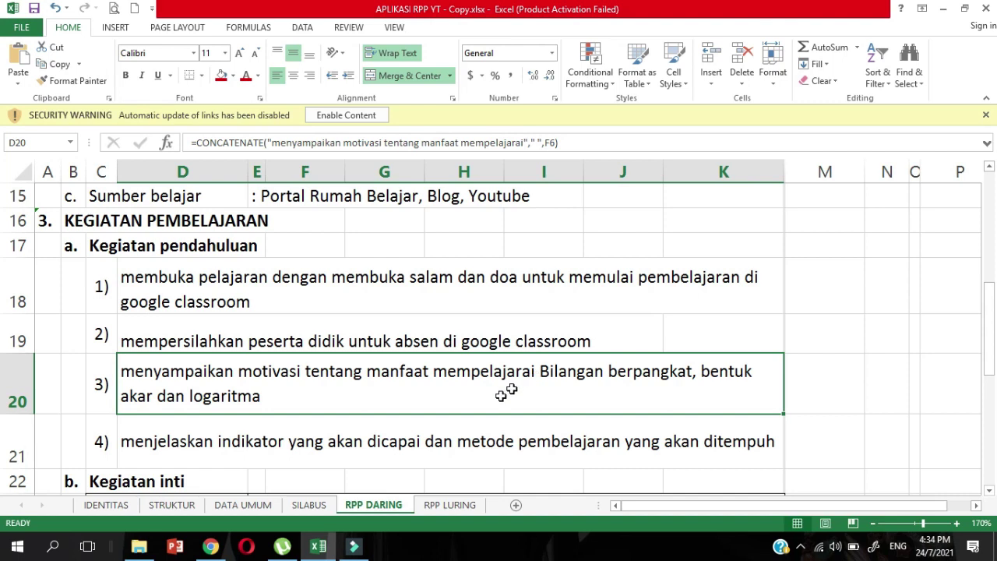
- Examine the fourth Kegiatan pendahuluan point and the Kegiatan inti rows for sentences that need the topic
{"action": "left_click", "coordinate": [471, 433]}
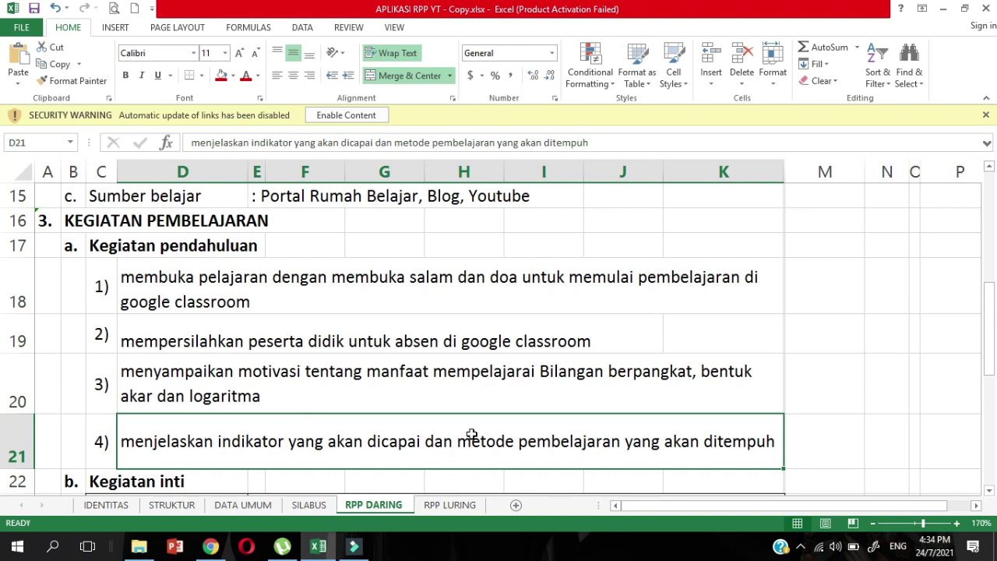
{"action": "key", "text": "Down"}
{"action": "key", "text": "Down"}
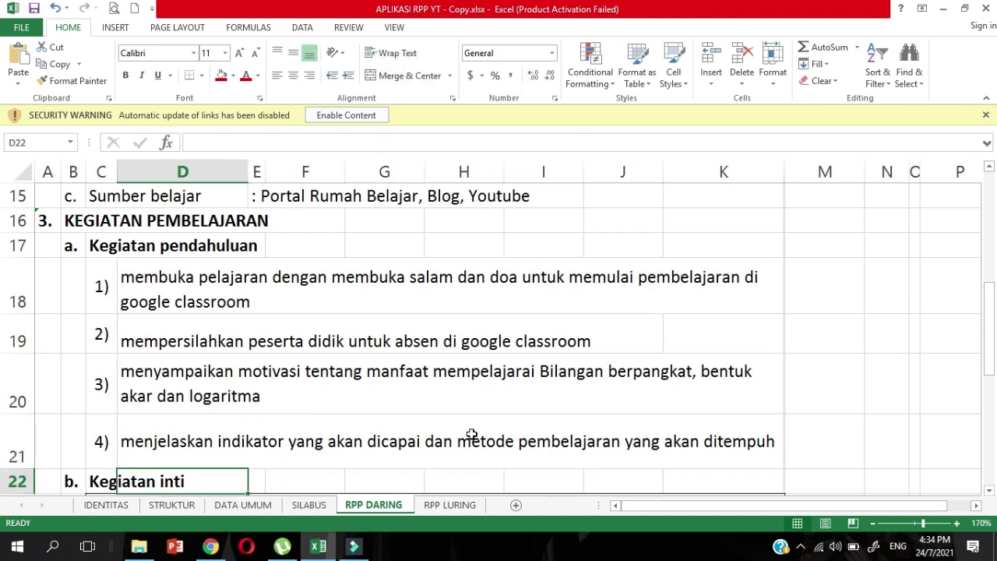
{"action": "key", "text": "Down"}
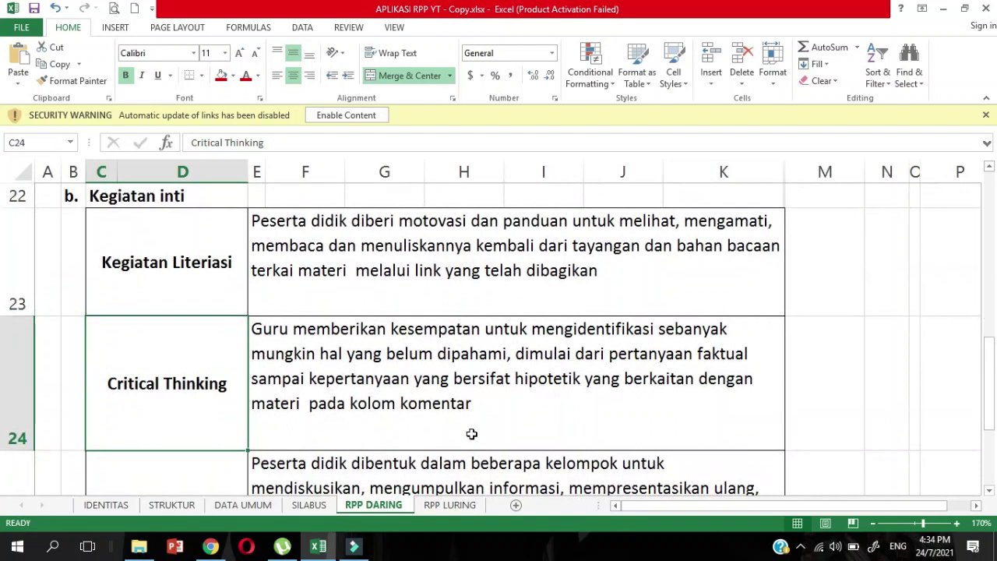
{"action": "key", "text": "Down"}
{"action": "key", "text": "Down"}
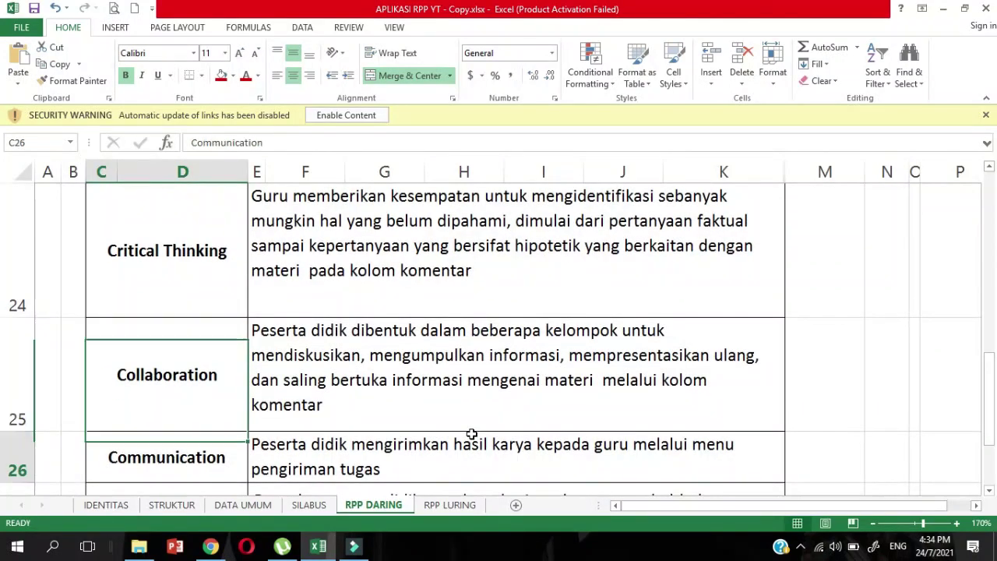
{"action": "key", "text": "Up"}
{"action": "key", "text": "Up"}
{"action": "scroll", "coordinate": [471, 434], "scroll_direction": "up", "scroll_amount": 1}
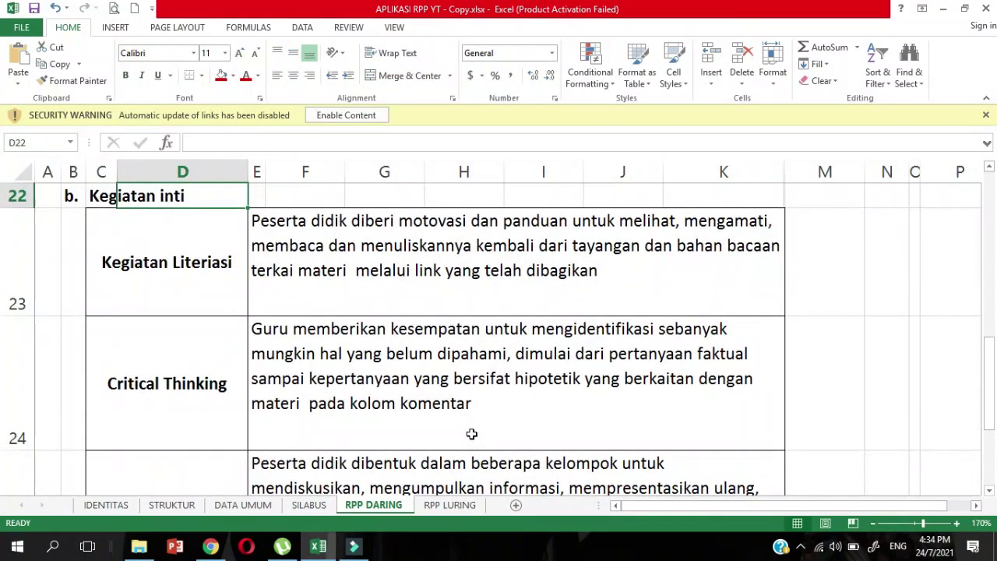
- Insert F6 as the empty third text argument of the CONCATENATE formula in the Kegiatan Literiasi cell E23
{"action": "key", "text": "Up"}
{"action": "key", "text": "Right"}
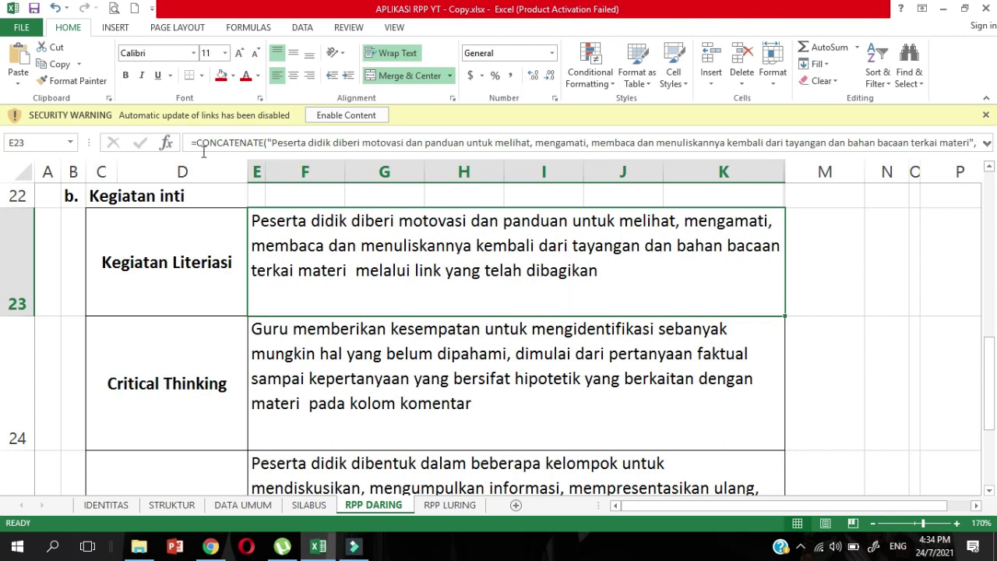
{"action": "left_click", "coordinate": [167, 142]}
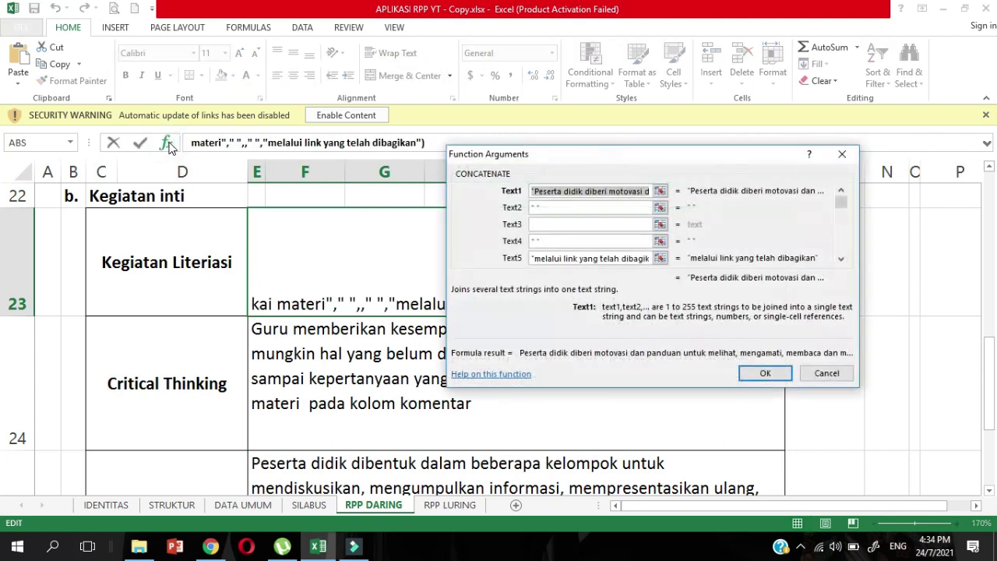
{"action": "left_click", "coordinate": [534, 224]}
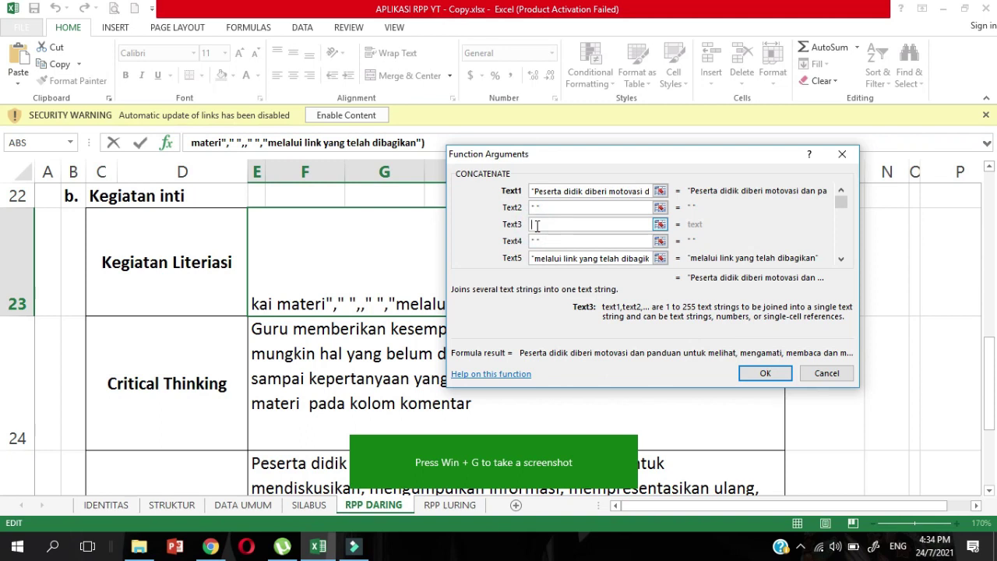
{"action": "type", "text": "F6"}
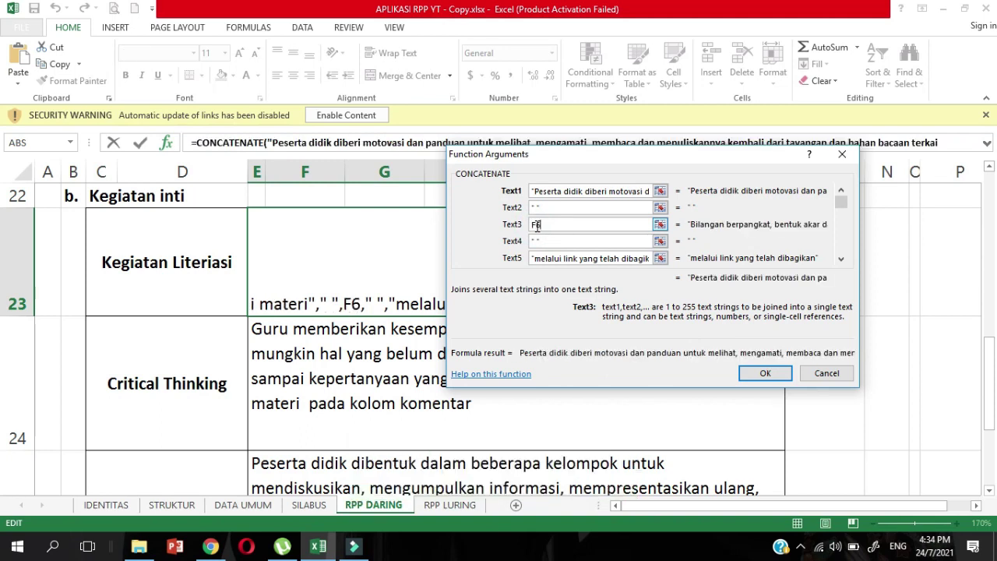
{"action": "key", "text": "Return"}
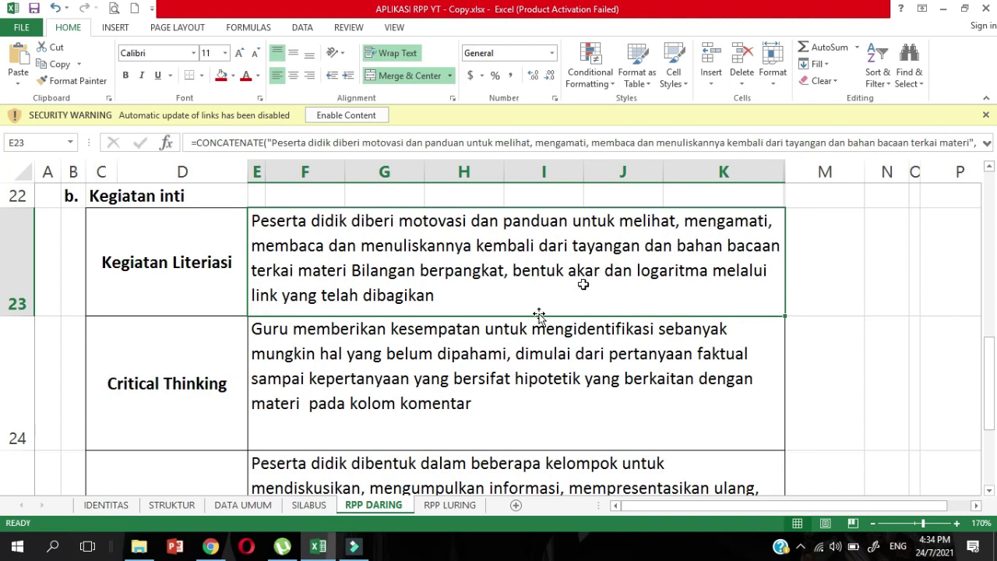
- Insert F6 as the empty third text argument of the CONCATENATE formula in the Critical Thinking cell E24
{"action": "left_click", "coordinate": [473, 360]}
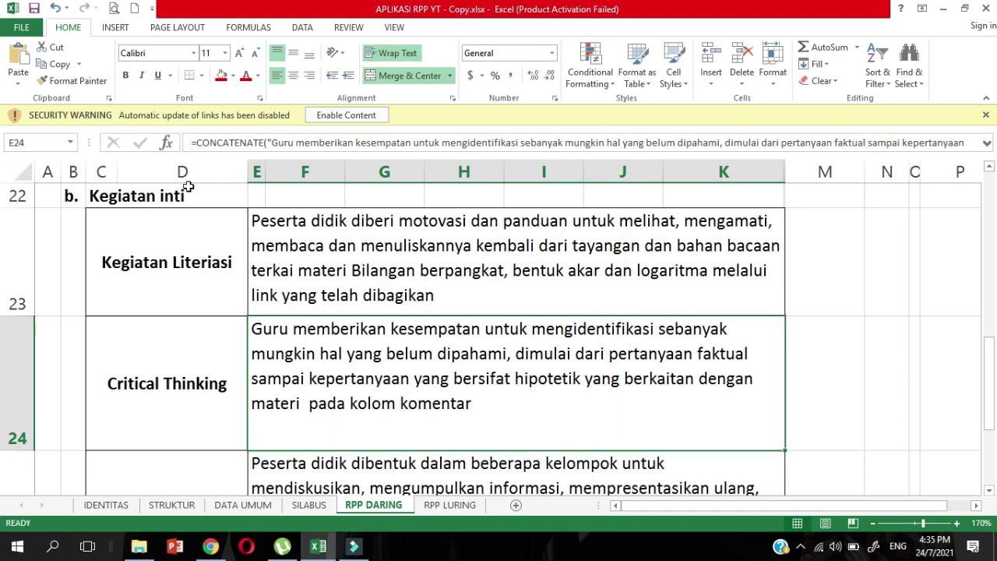
{"action": "left_click", "coordinate": [169, 148]}
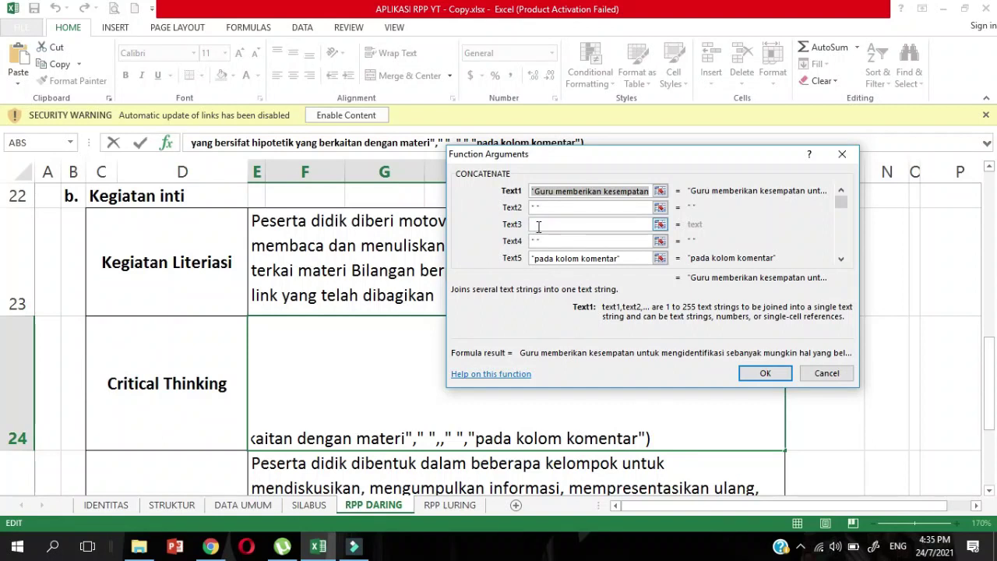
{"action": "left_click", "coordinate": [538, 225]}
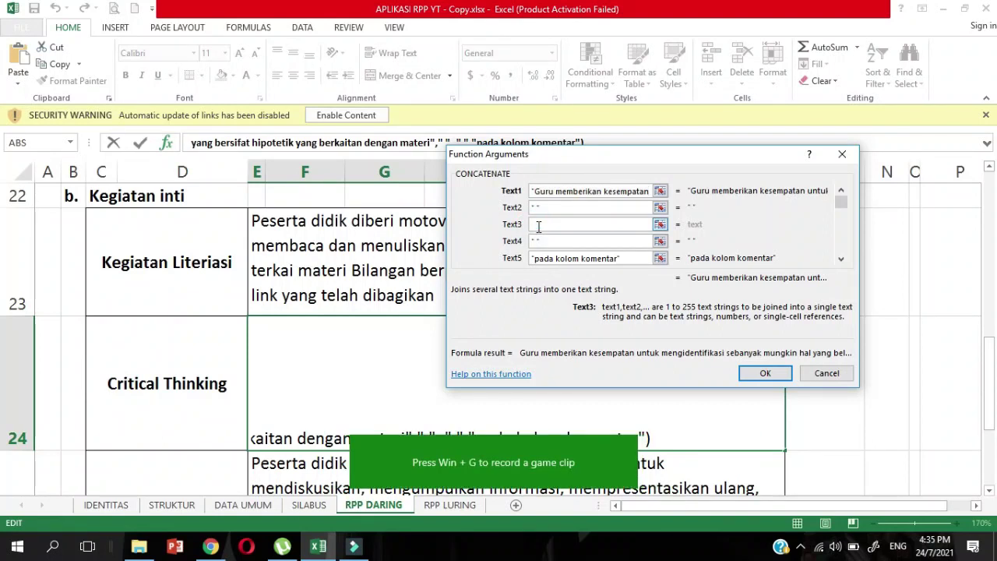
{"action": "type", "text": "F6"}
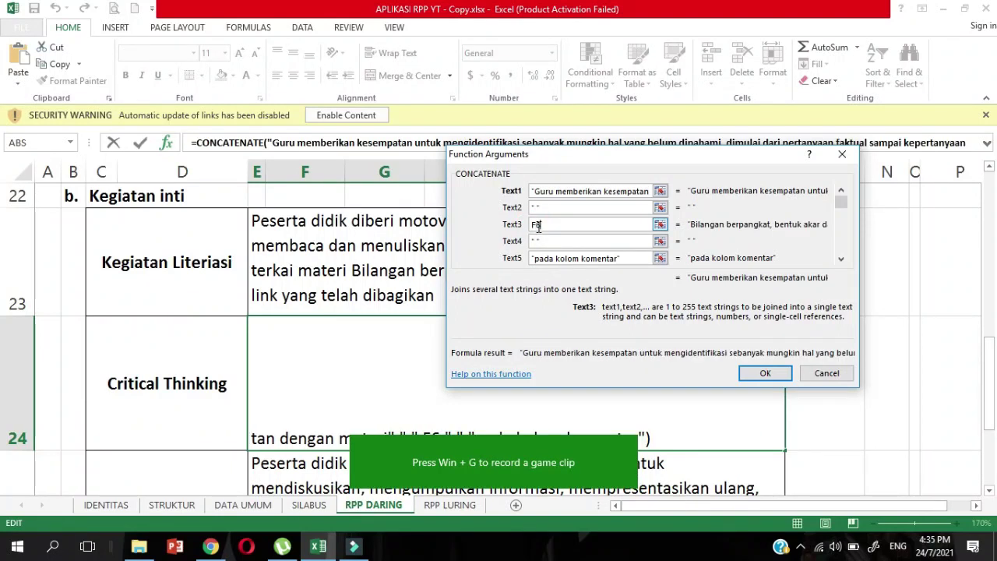
{"action": "key", "text": "Return"}
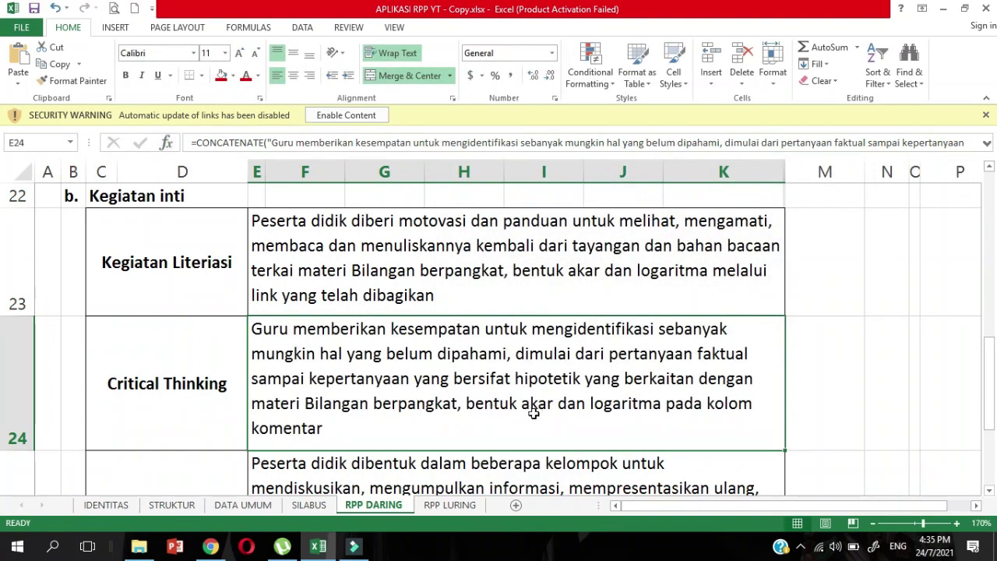
- Insert F6 as the empty third text argument of the CONCATENATE formula in the Collaboration cell E25
{"action": "key", "text": "Down"}
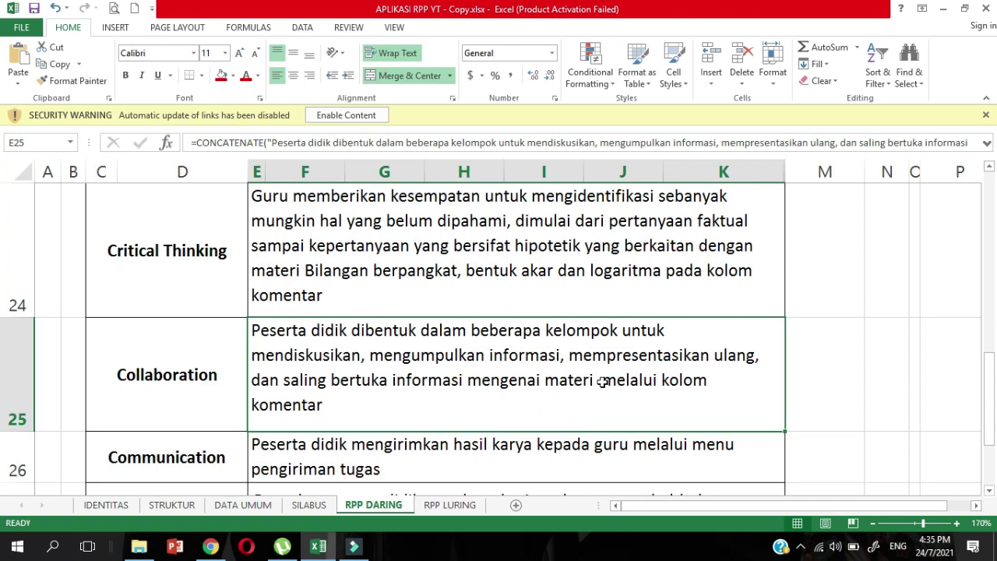
{"action": "left_click", "coordinate": [166, 143]}
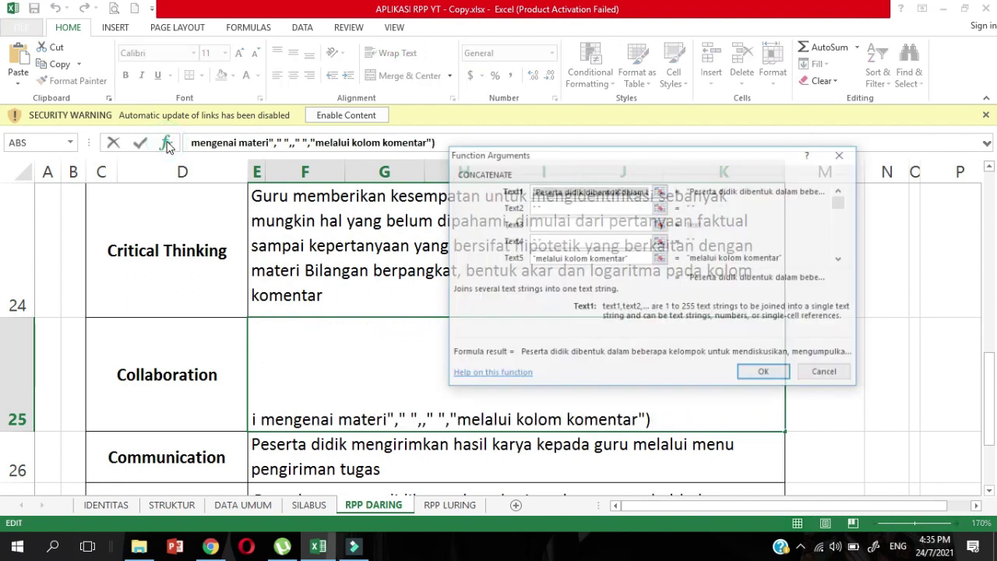
{"action": "left_click", "coordinate": [537, 225]}
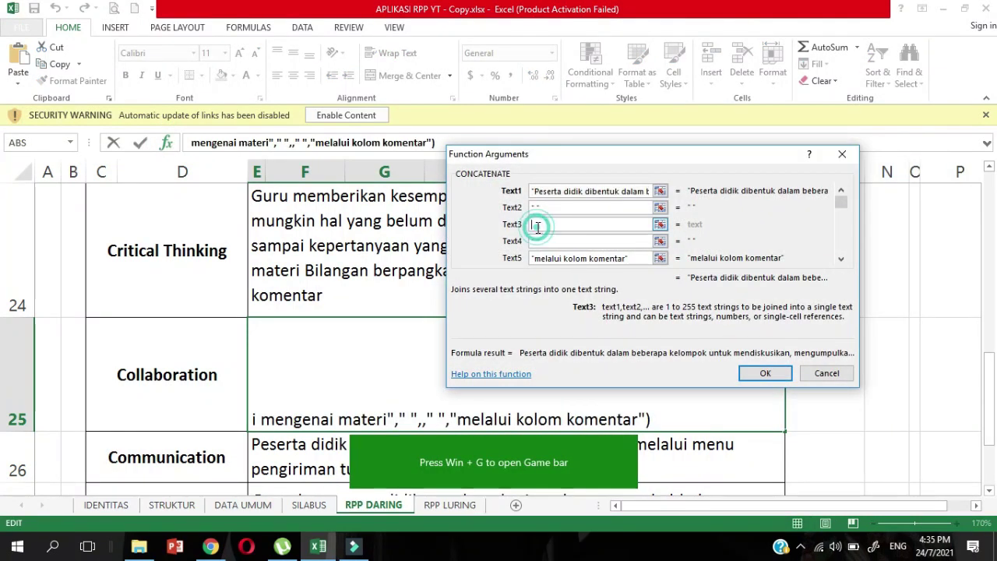
{"action": "type", "text": "F6"}
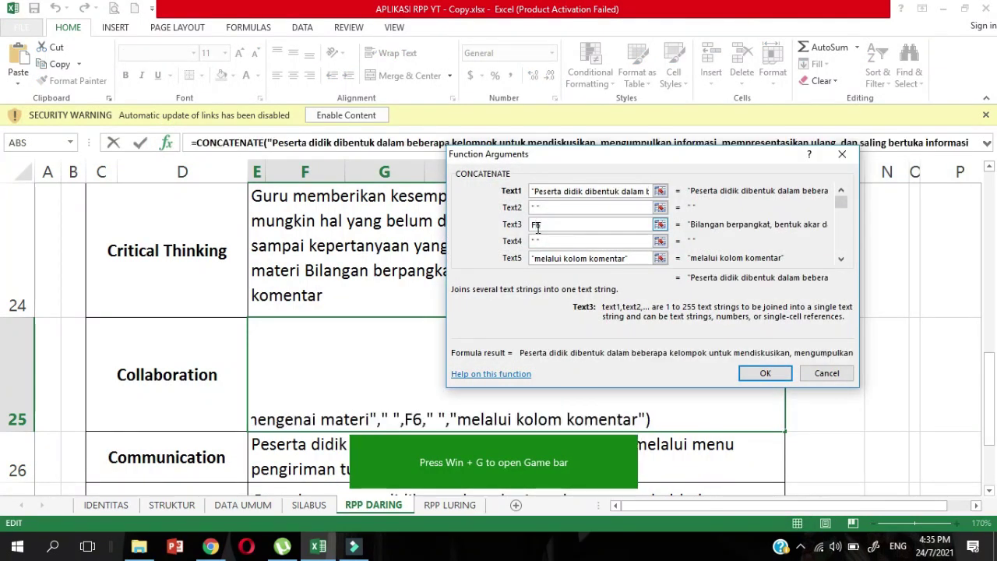
{"action": "key", "text": "Return"}
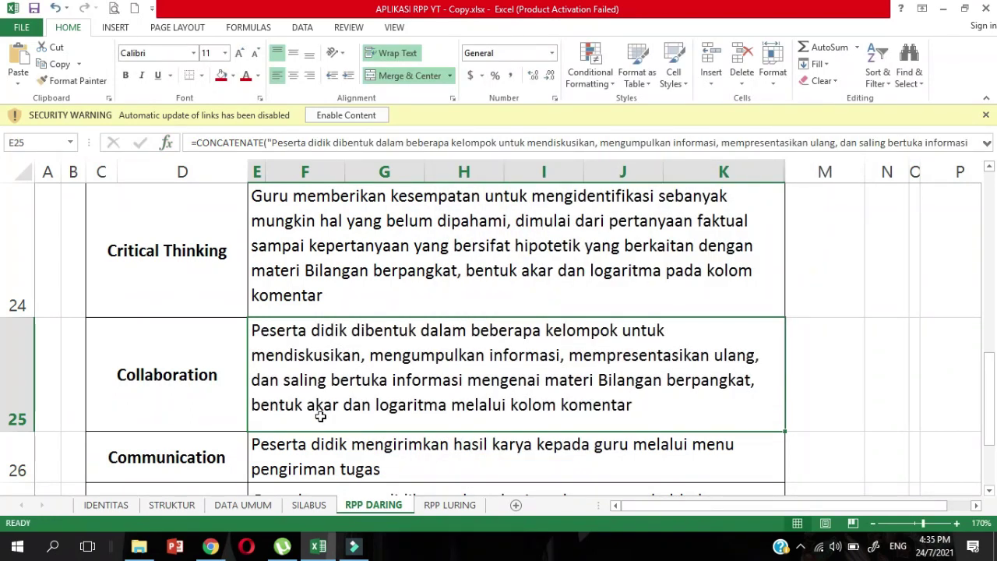
- Increase the height of row 30 to fit the full wrapped text of the second Kegiatan Penutup point
{"action": "left_click", "coordinate": [378, 450]}
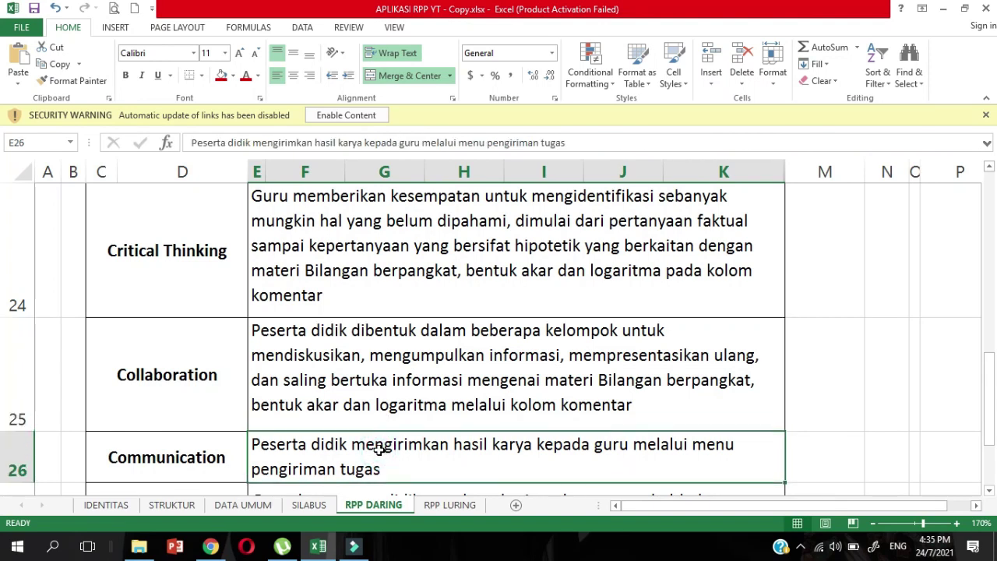
{"action": "key", "text": "Down"}
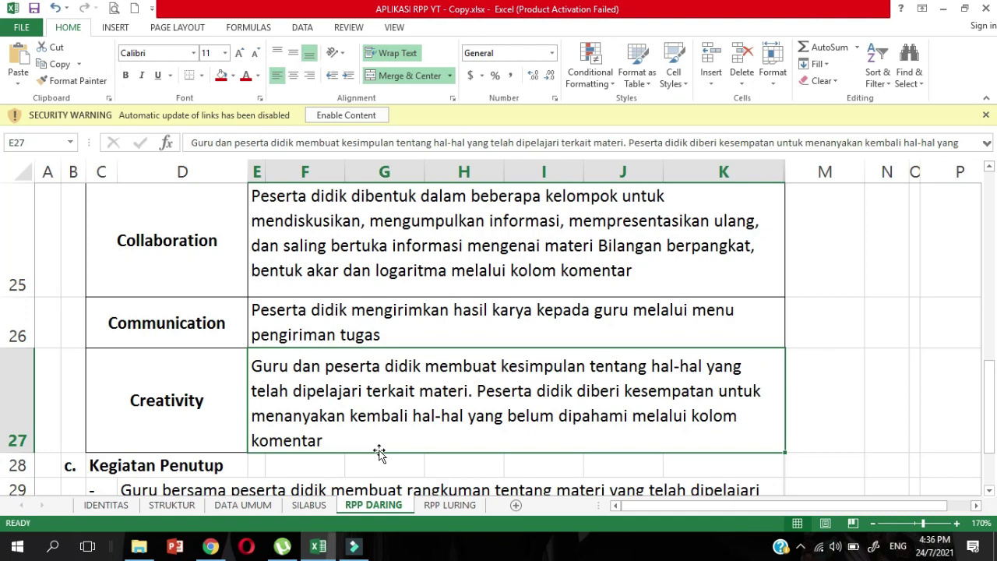
{"action": "key", "text": "Down"}
{"action": "key", "text": "Down"}
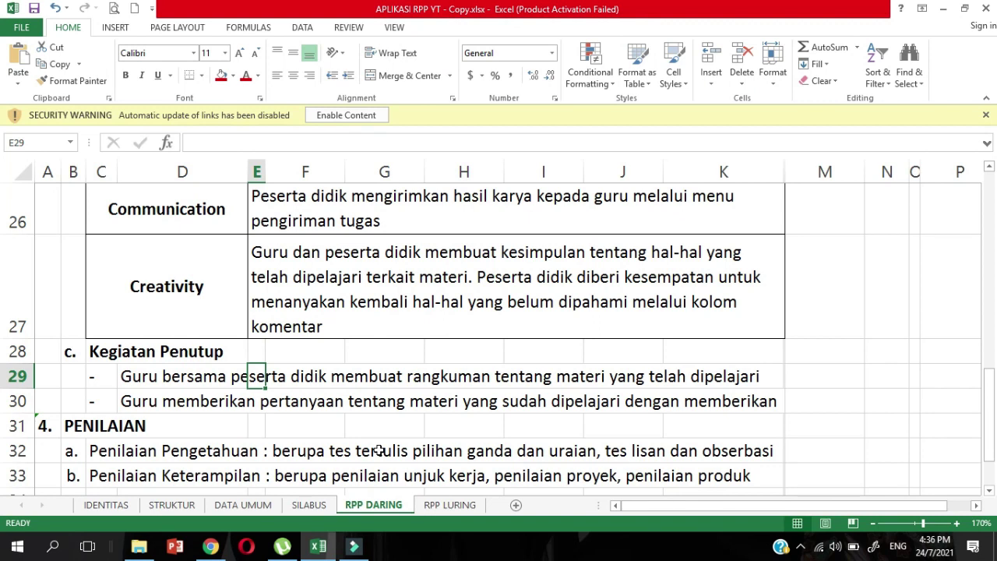
{"action": "left_click", "coordinate": [308, 405]}
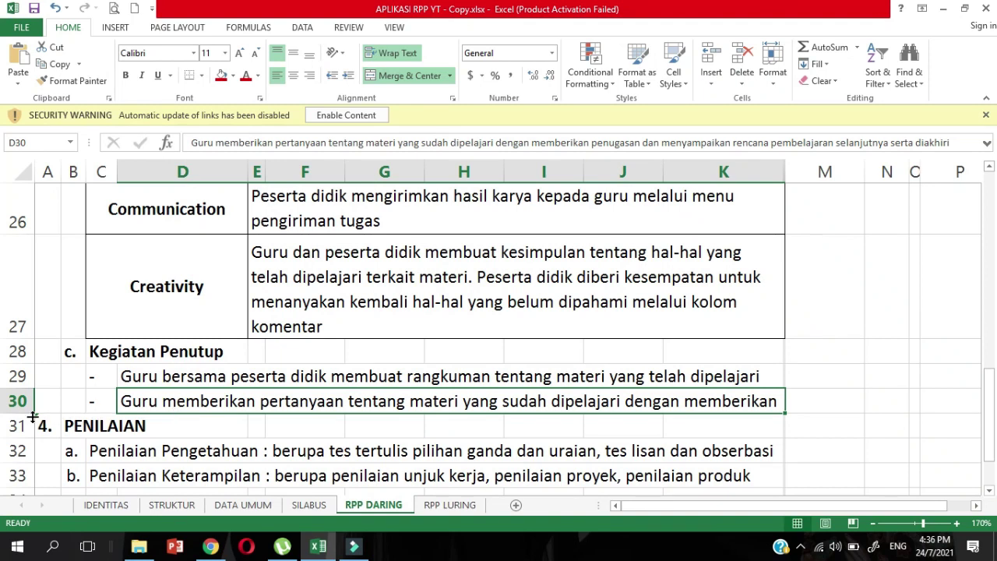
{"action": "left_click_drag", "start_coordinate": [27, 416], "coordinate": [26, 462]}
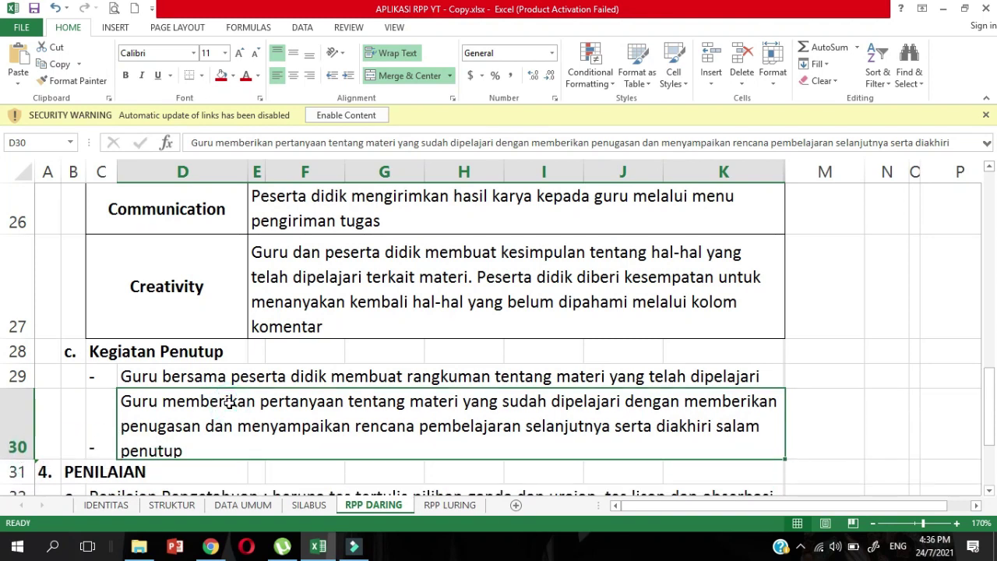
- Examine the PENILAIAN entries and the signature block with the Kepala Sekolah name cell D39 at the end of the sheet
{"action": "key", "text": "Down"}
{"action": "key", "text": "Down"}
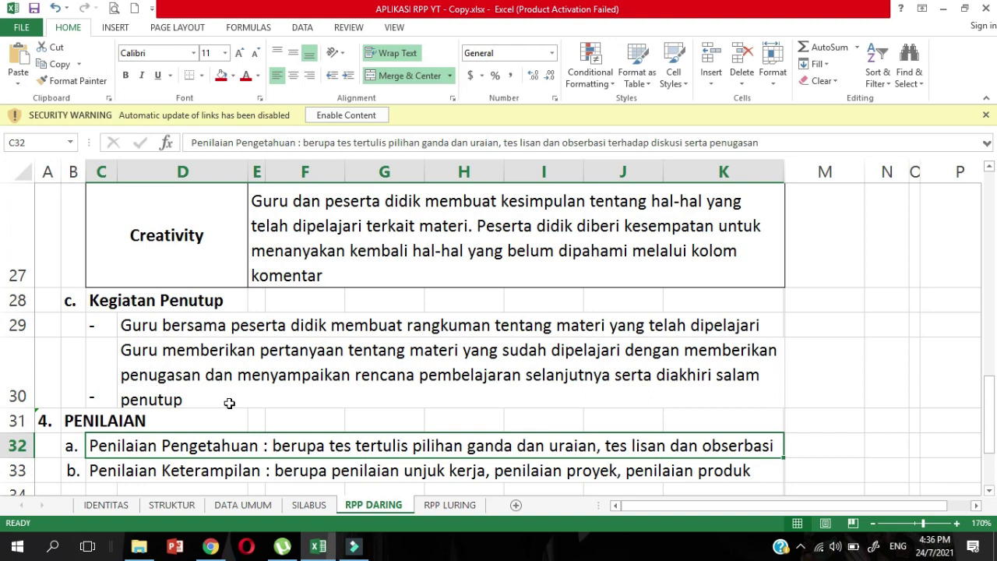
{"action": "key", "text": "Down"}
{"action": "key", "text": "Down"}
{"action": "key", "text": "Down"}
{"action": "key", "text": "Down"}
{"action": "key", "text": "Down"}
{"action": "key", "text": "Down"}
{"action": "key", "text": "Down"}
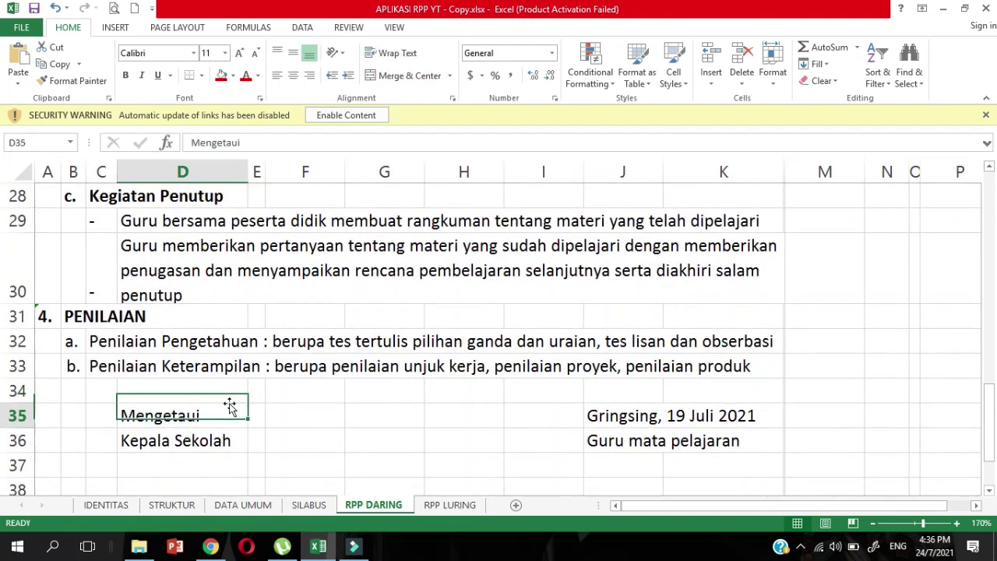
{"action": "key", "text": "Down"}
{"action": "key", "text": "Up"}
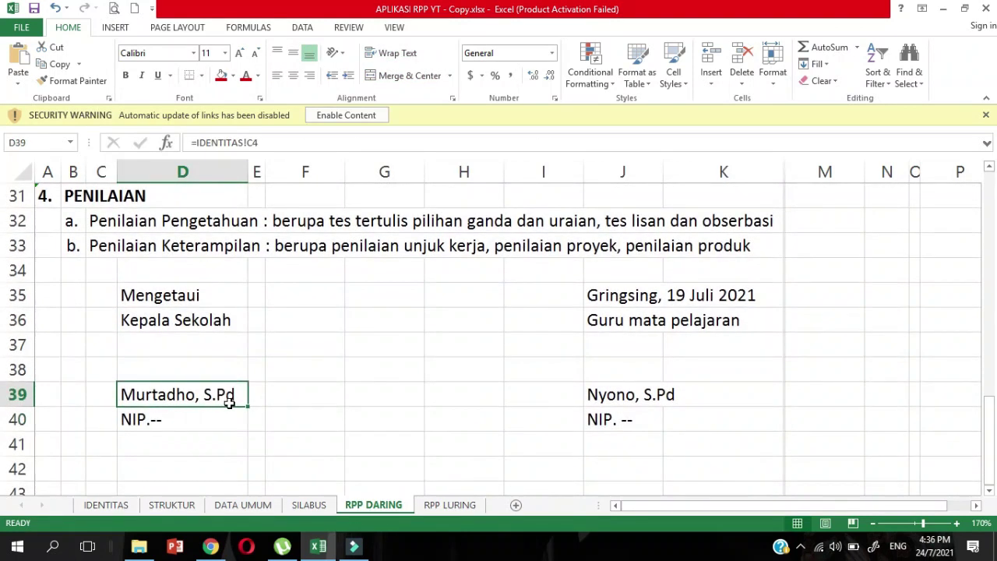
- Set the topic number in the red cell N2 of the RPP DARING sheet to 2
{"action": "key", "text": "Up"}
{"action": "key", "text": "Up"}
{"action": "key", "text": "Up"}
{"action": "key", "text": "Up"}
{"action": "key", "text": "Up"}
{"action": "key", "text": "Up"}
{"action": "key", "text": "Up"}
{"action": "key", "text": "Up"}
{"action": "key", "text": "Up"}
{"action": "key", "text": "Up"}
{"action": "key", "text": "Up"}
{"action": "key", "text": "Up"}
{"action": "key", "text": "Up"}
{"action": "key", "text": "Up"}
{"action": "key", "text": "Up"}
{"action": "key", "text": "Up"}
{"action": "key", "text": "Up"}
{"action": "key", "text": "Up"}
{"action": "key", "text": "Up"}
{"action": "key", "text": "Up"}
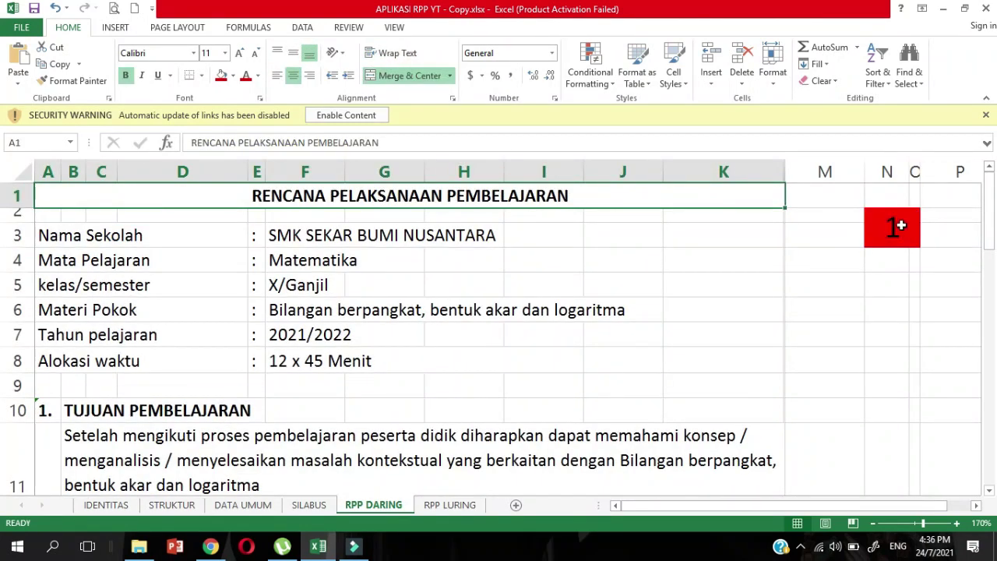
{"action": "left_click", "coordinate": [897, 226]}
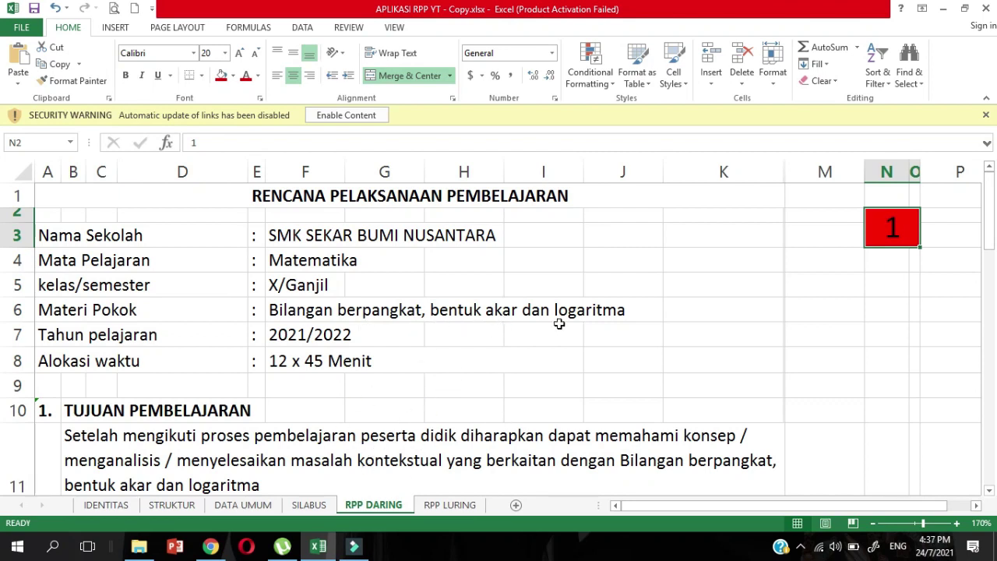
{"action": "type", "text": "2"}
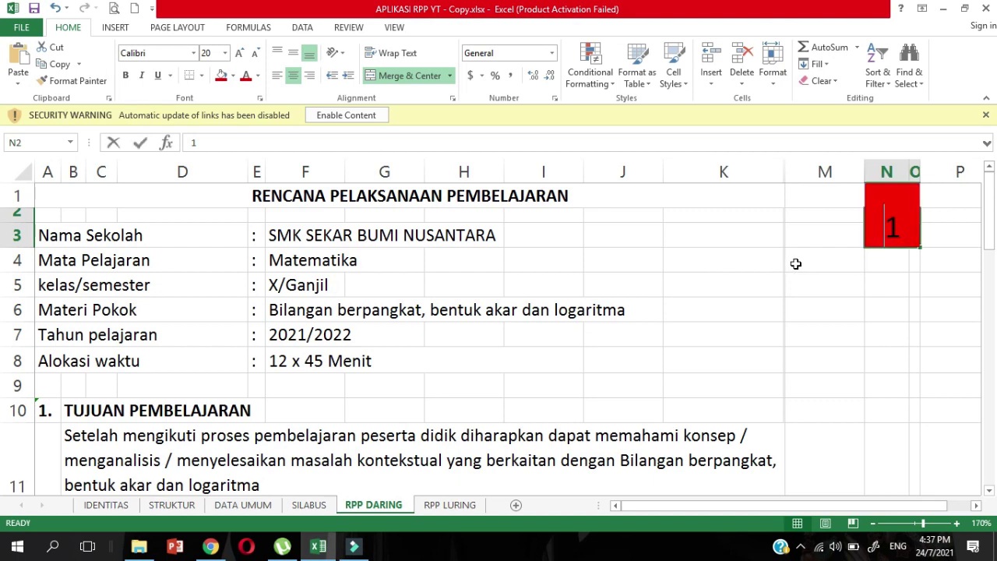
{"action": "key", "text": "Return"}
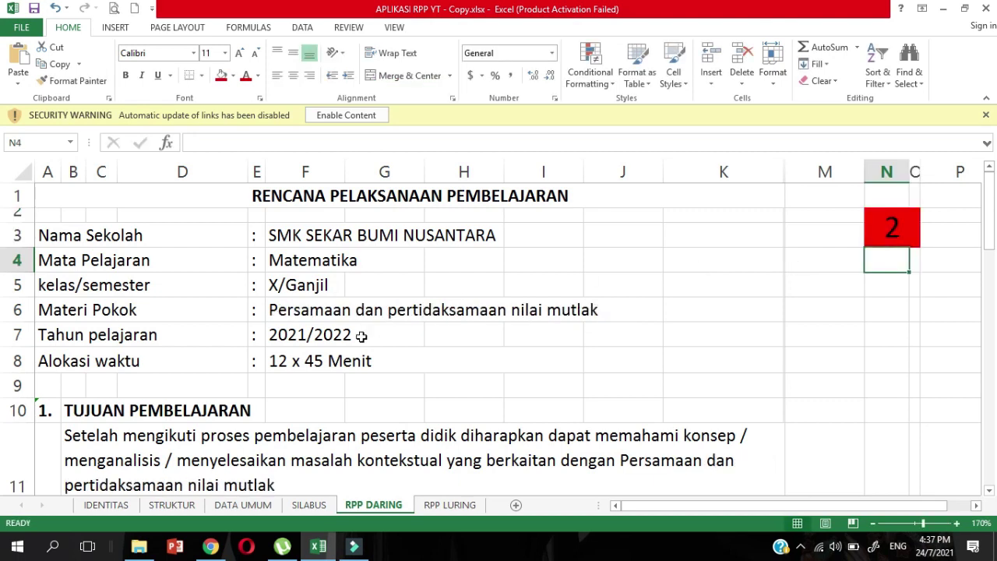
- Check the Materi Pokok entry and the topic inserted in the TUJUAN PEMBELAJARAN sentence in B11
{"action": "key", "text": "Down"}
{"action": "key", "text": "Down"}
{"action": "key", "text": "Down"}
{"action": "key", "text": "Down"}
{"action": "key", "text": "Down"}
{"action": "key", "text": "Down"}
{"action": "key", "text": "Down"}
{"action": "key", "text": "Down"}
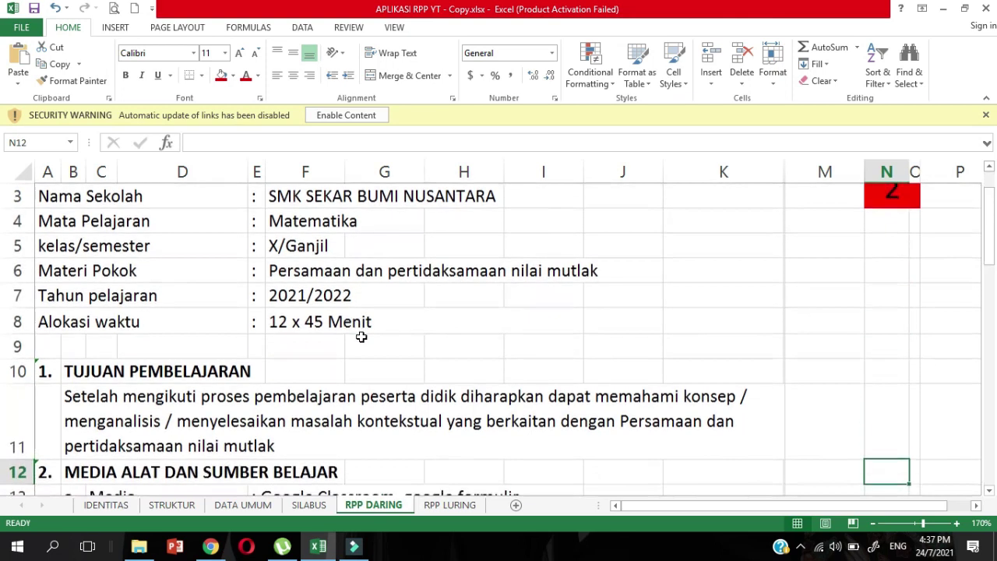
{"action": "scroll", "coordinate": [361, 337], "scroll_direction": "down", "scroll_amount": 1}
{"action": "left_click", "coordinate": [197, 397]}
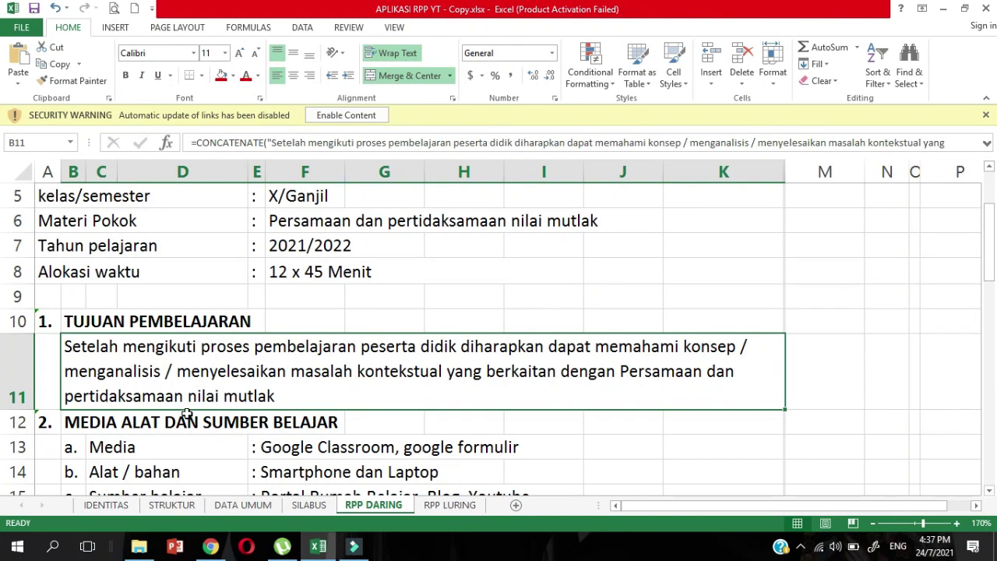
- Check the topic inserted in the third Kegiatan pendahuluan point in D20 and read the fourth point in D21
{"action": "key", "text": "Down"}
{"action": "key", "text": "Down"}
{"action": "key", "text": "Down"}
{"action": "key", "text": "Down"}
{"action": "key", "text": "Down"}
{"action": "key", "text": "Down"}
{"action": "key", "text": "Down"}
{"action": "key", "text": "Down"}
{"action": "key", "text": "Down"}
{"action": "key", "text": "Down"}
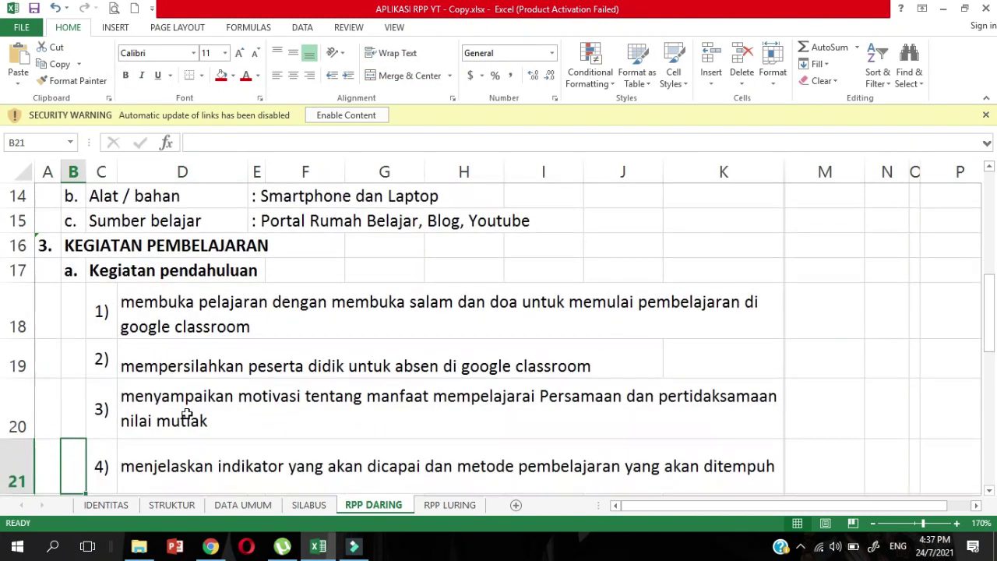
{"action": "left_click", "coordinate": [270, 382]}
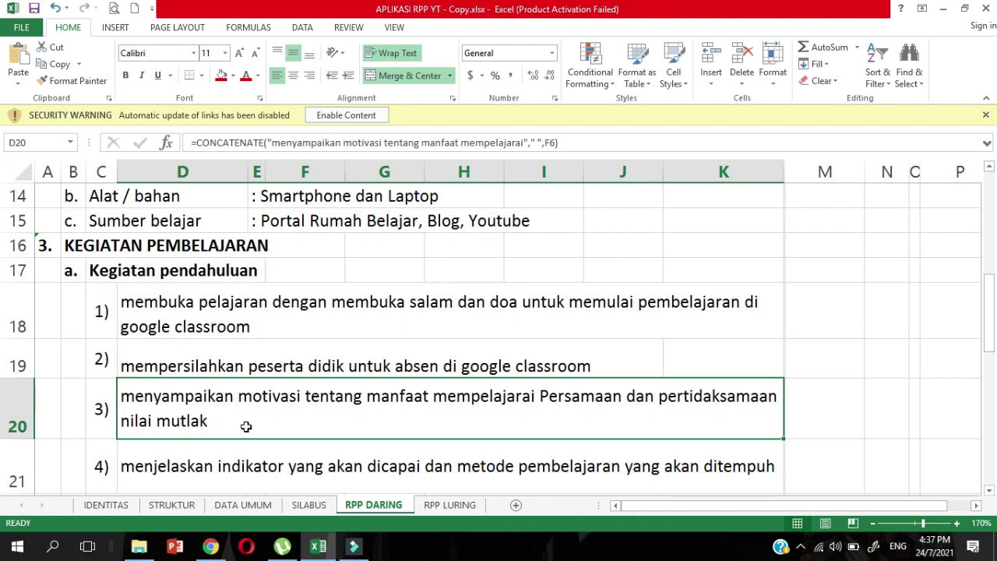
{"action": "key", "text": "Down"}
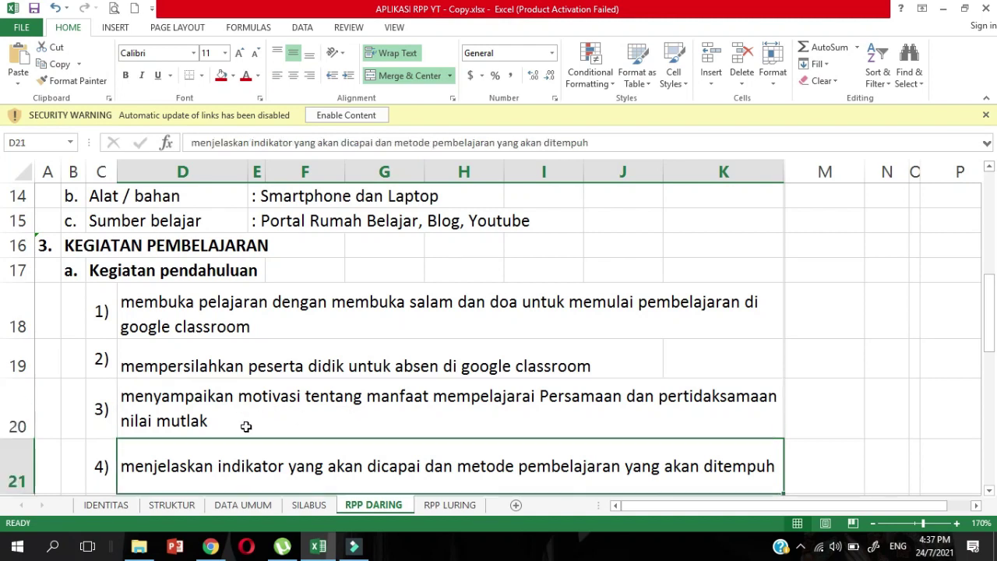
- Examine the Kegiatan inti rows from Kegiatan Literiasi to Creativity for the inserted topic, continuing into Kegiatan Penutup
{"action": "key", "text": "Down"}
{"action": "key", "text": "Down"}
{"action": "key", "text": "Down"}
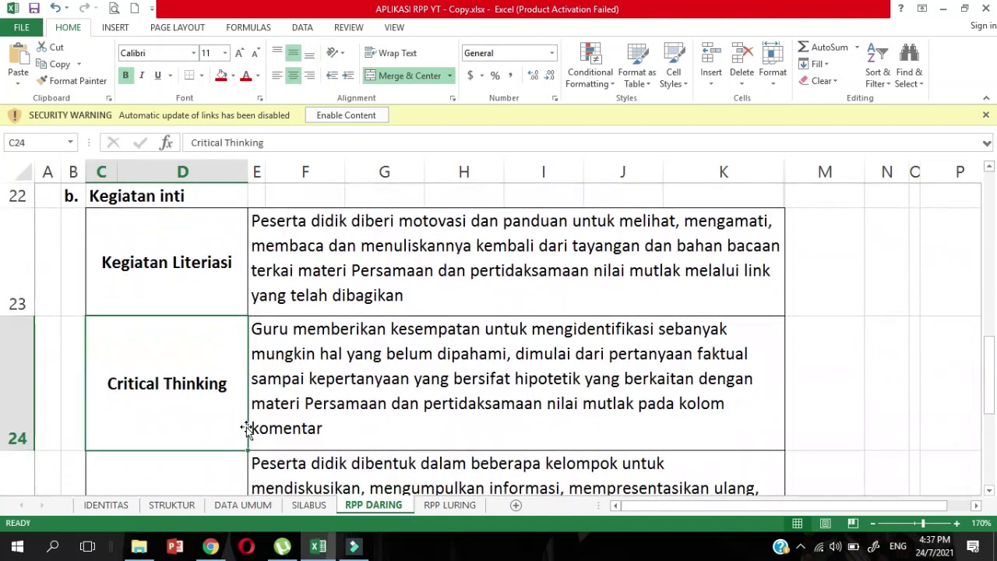
{"action": "left_click", "coordinate": [403, 260]}
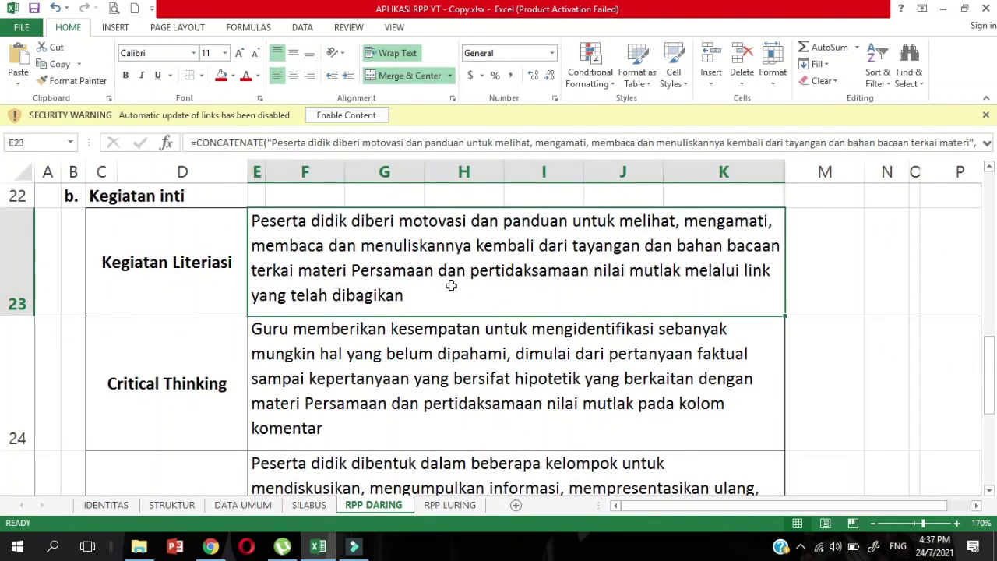
{"action": "left_click", "coordinate": [505, 400]}
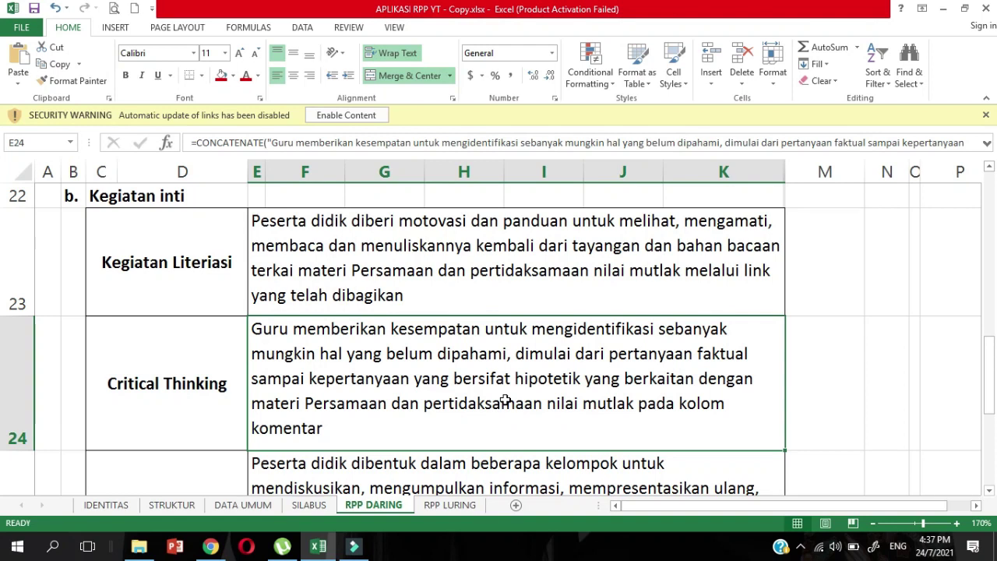
{"action": "key", "text": "Down"}
{"action": "key", "text": "Down"}
{"action": "key", "text": "Down"}
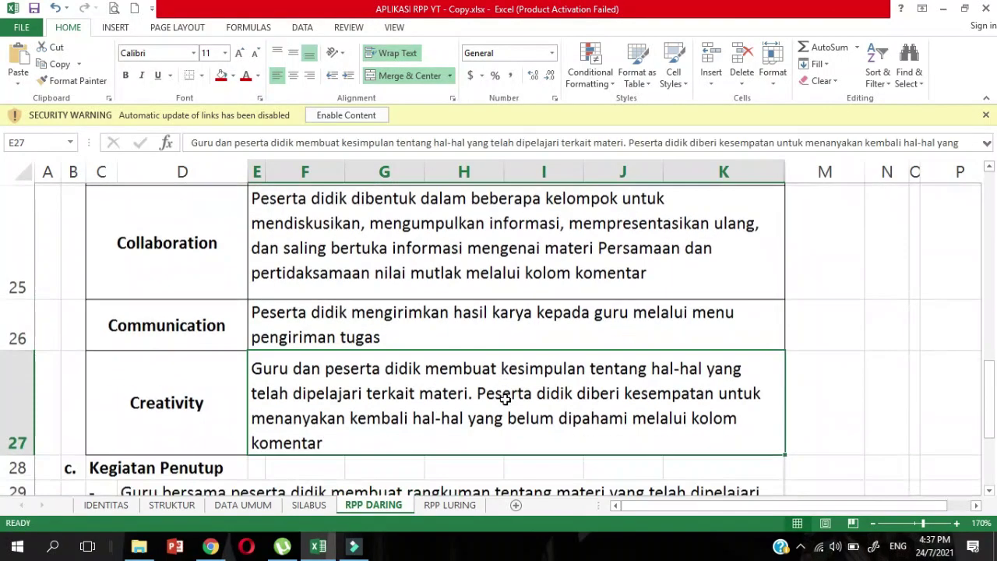
{"action": "key", "text": "Up"}
{"action": "key", "text": "Down"}
{"action": "key", "text": "Up"}
{"action": "key", "text": "Down"}
{"action": "key", "text": "Down"}
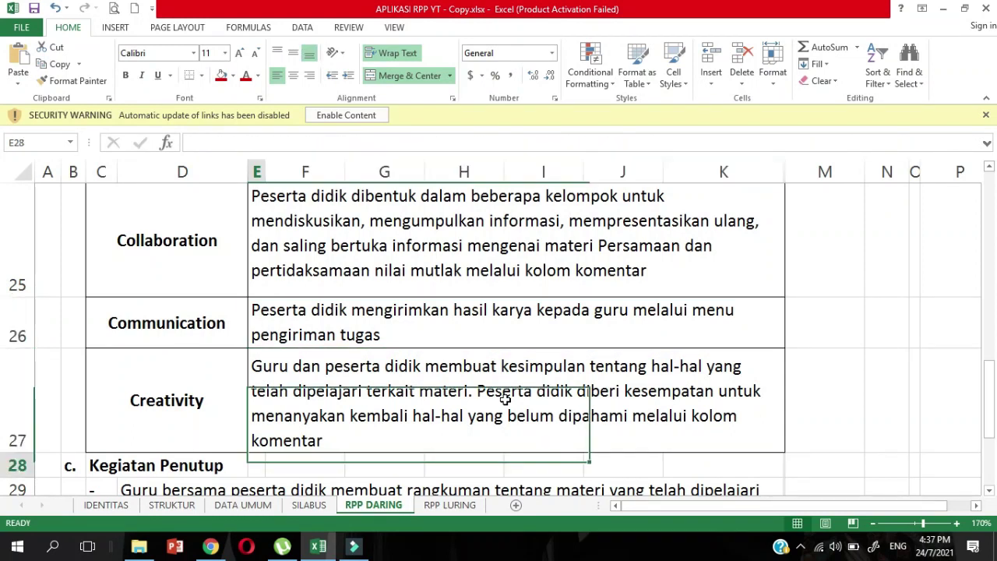
{"action": "key", "text": "Down"}
{"action": "key", "text": "Down"}
{"action": "key", "text": "Down"}
{"action": "key", "text": "Down"}
{"action": "key", "text": "Down"}
{"action": "key", "text": "Down"}
- Set the topic number in the red cell N2 to 1
{"action": "key", "text": "Up"}
{"action": "key", "text": "Up"}
{"action": "key", "text": "Up"}
{"action": "key", "text": "Up"}
{"action": "key", "text": "Up"}
{"action": "key", "text": "Up"}
{"action": "key", "text": "Up"}
{"action": "key", "text": "Up"}
{"action": "key", "text": "Up"}
{"action": "key", "text": "Up"}
{"action": "key", "text": "Up"}
{"action": "key", "text": "Up"}
{"action": "key", "text": "Up"}
{"action": "key", "text": "Up"}
{"action": "key", "text": "Up"}
{"action": "key", "text": "Up"}
{"action": "key", "text": "Up"}
{"action": "key", "text": "Up"}
{"action": "key", "text": "Up"}
{"action": "key", "text": "Up"}
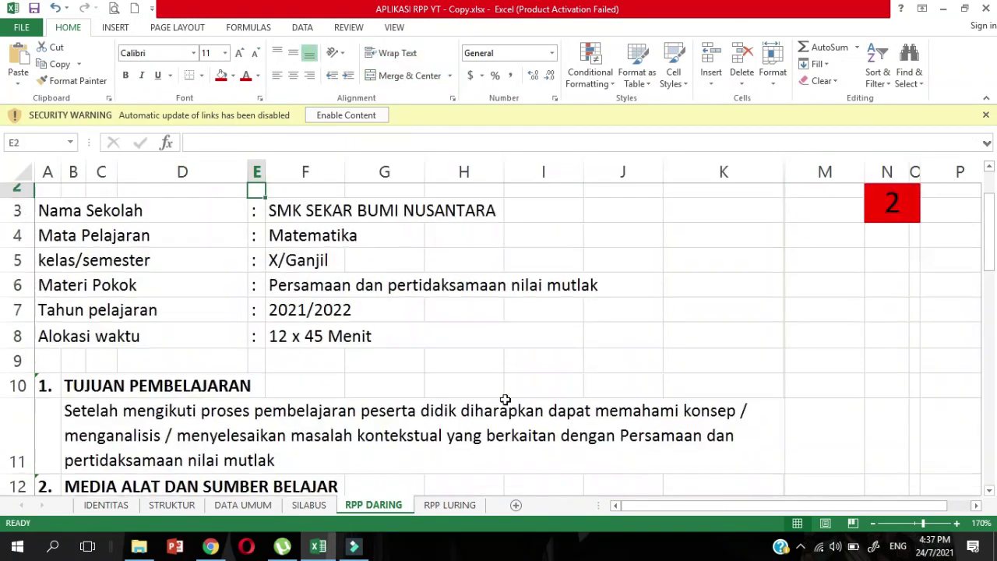
{"action": "key", "text": "Up"}
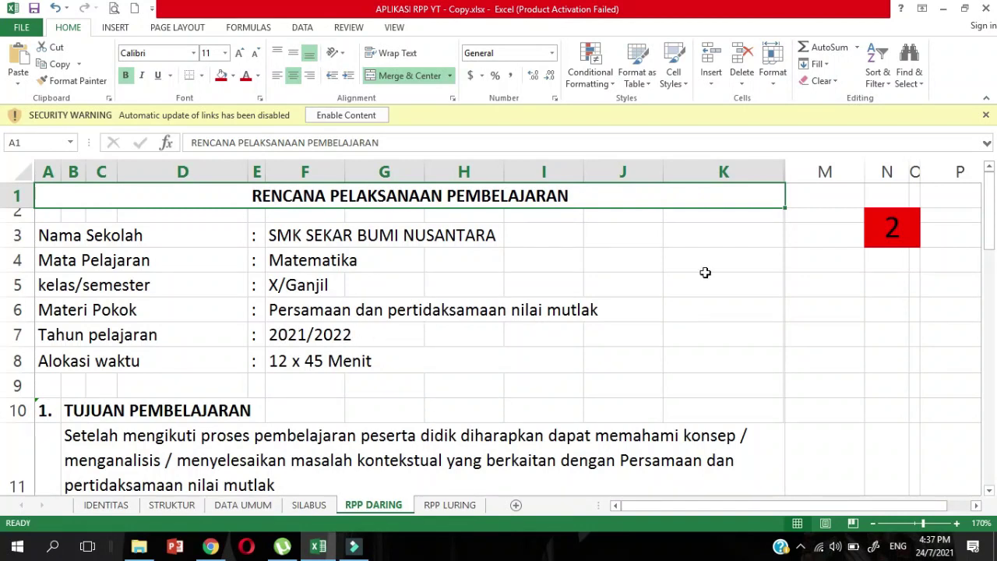
{"action": "left_click", "coordinate": [890, 229]}
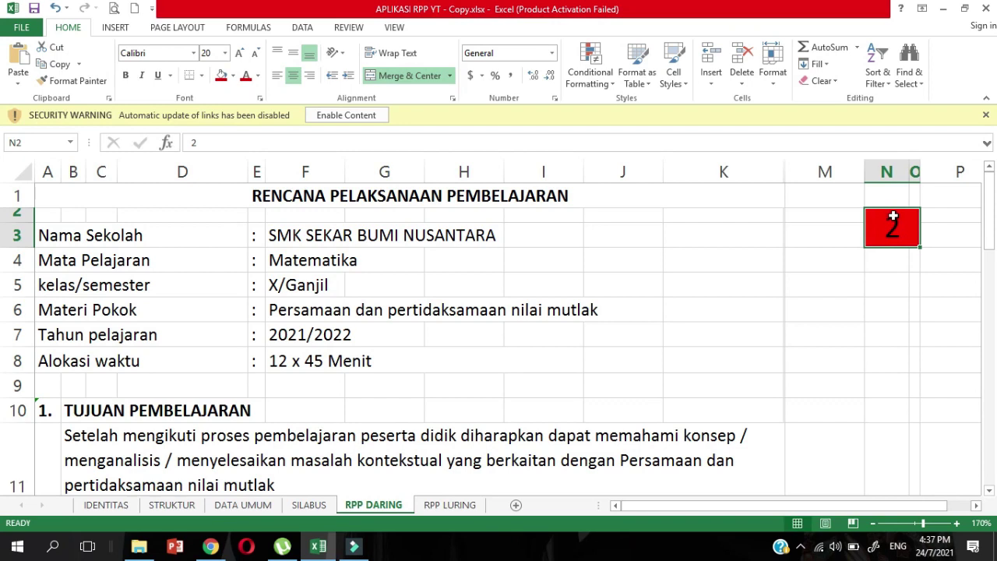
{"action": "type", "text": "1"}
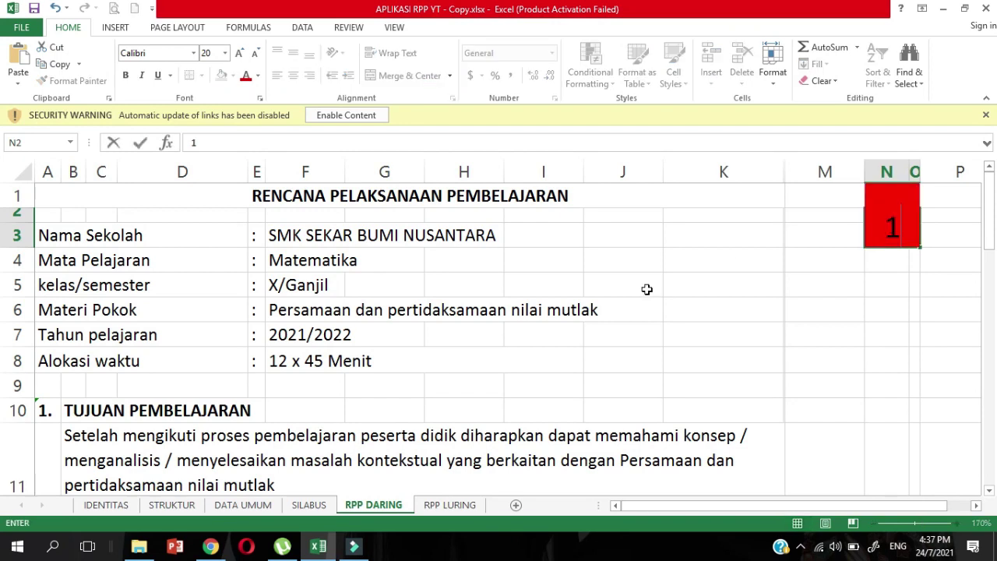
{"action": "key", "text": "Return"}
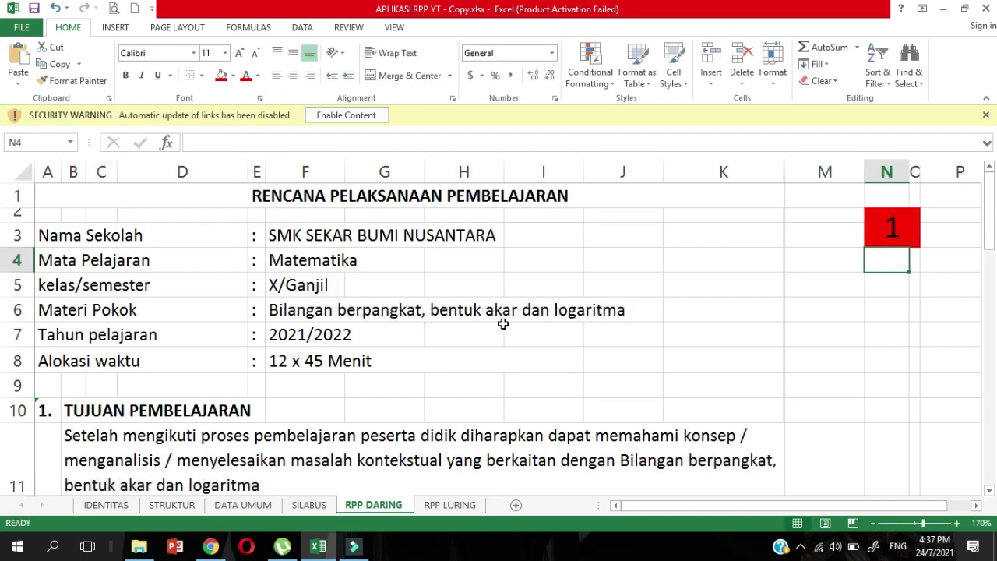
- Test the topic lookup by entering 3 and 4 in turn in the red cell N2
{"action": "left_click", "coordinate": [870, 229]}
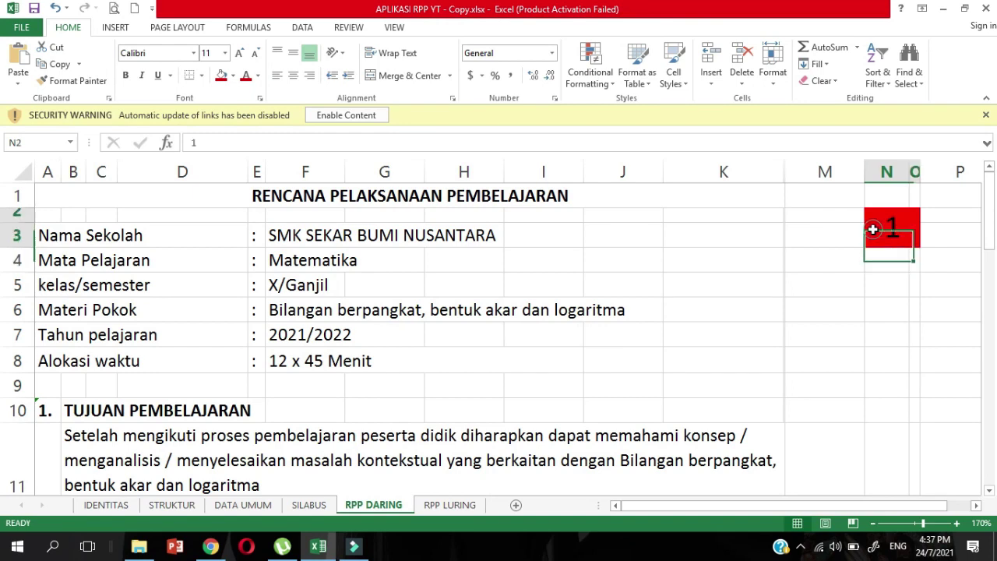
{"action": "type", "text": "3"}
{"action": "key", "text": "Return"}
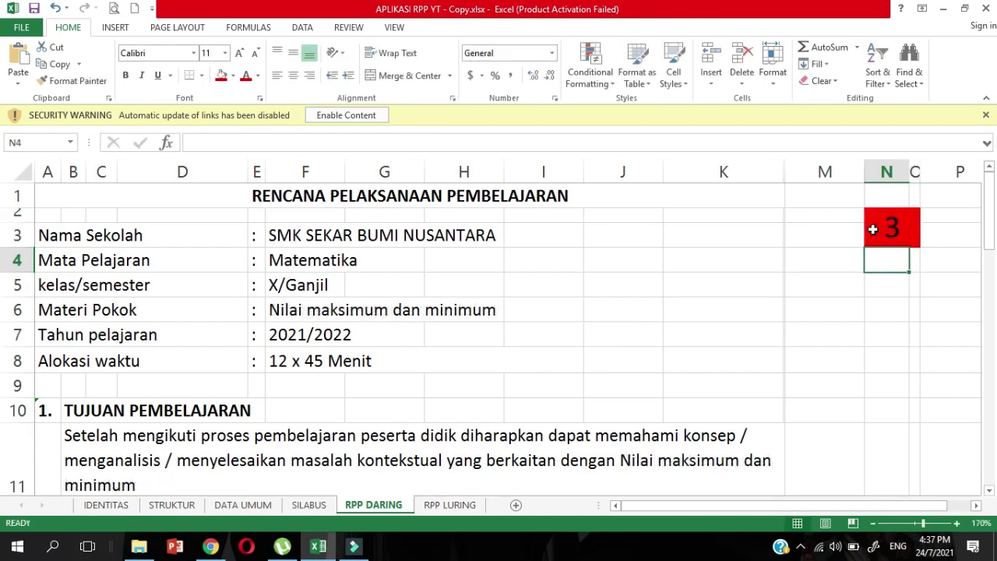
{"action": "left_click", "coordinate": [884, 227]}
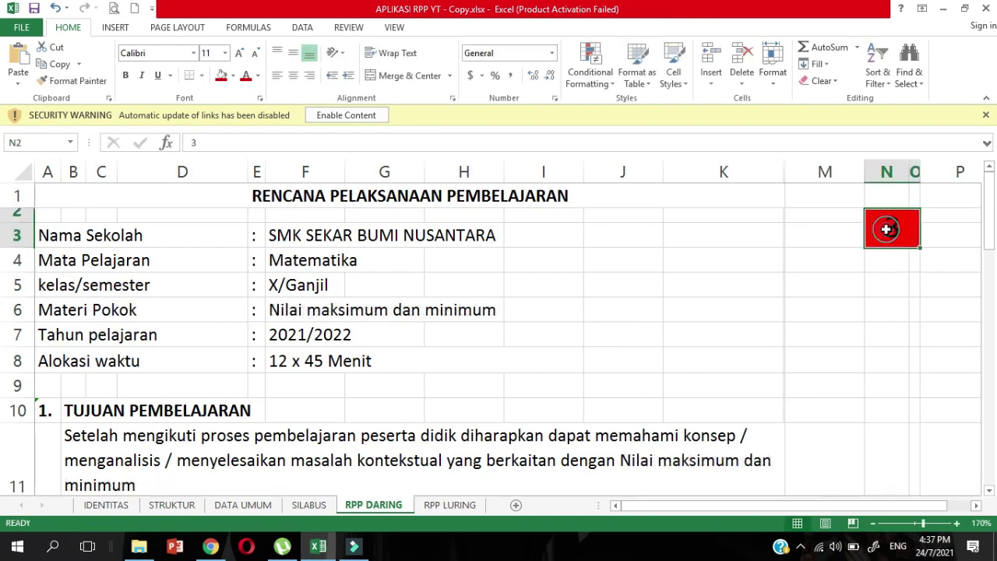
{"action": "type", "text": "4"}
{"action": "key", "text": "Return"}
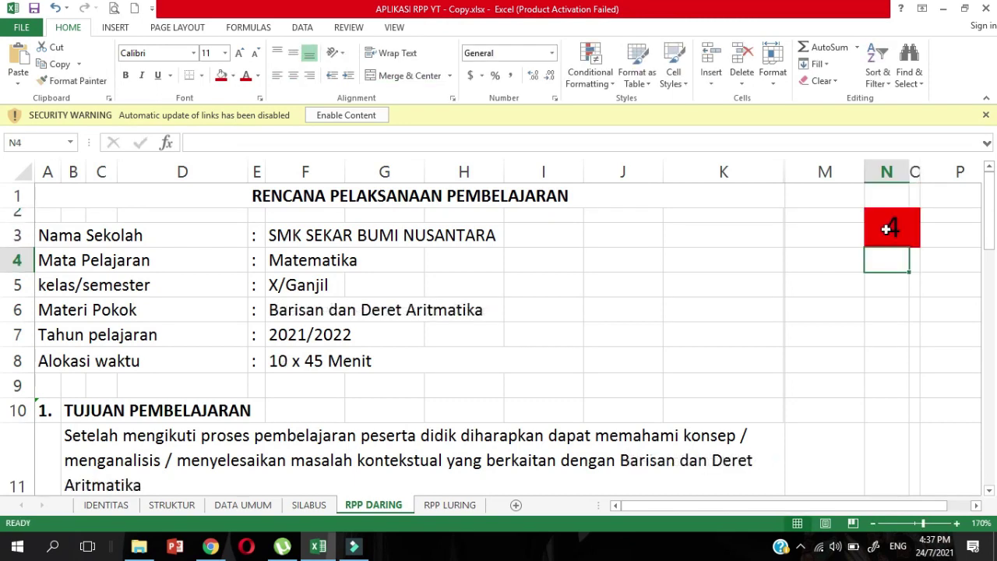
- Set the topic number in the red cell N2 to 5
{"action": "left_click", "coordinate": [885, 228]}
{"action": "type", "text": "5"}
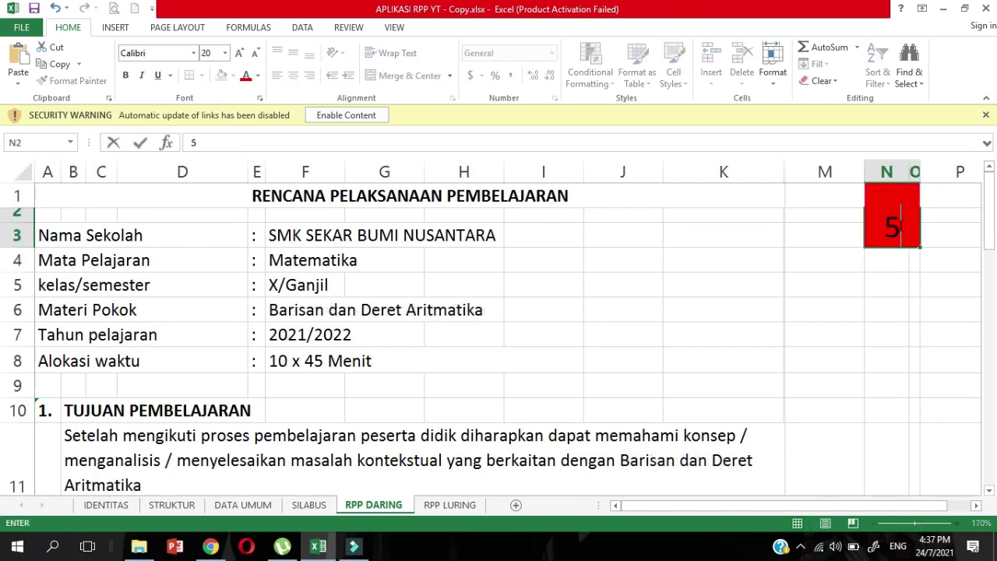
{"action": "key", "text": "Return"}
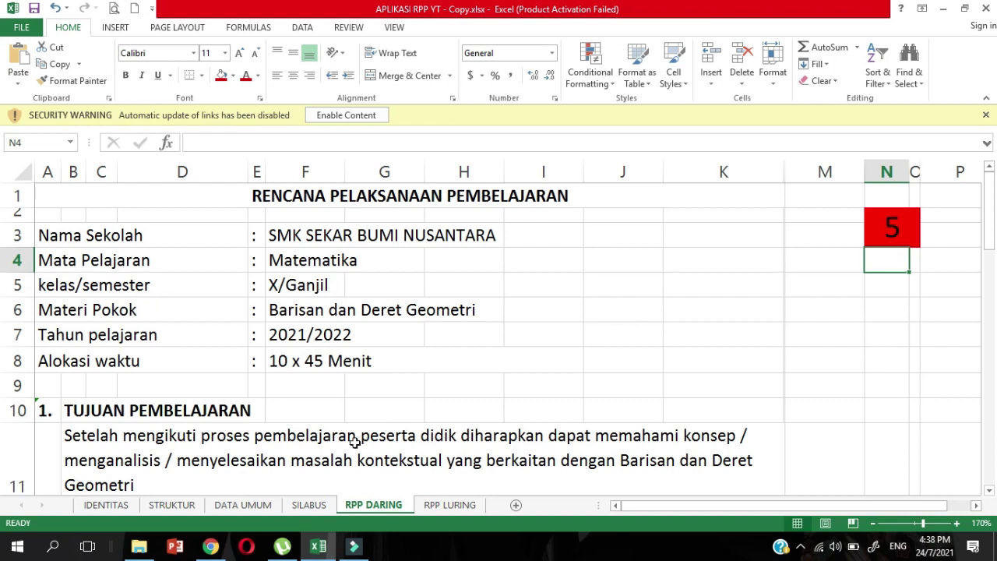
- View the SILABUS sheet and return to the RPP DARING sheet
{"action": "left_click", "coordinate": [310, 506]}
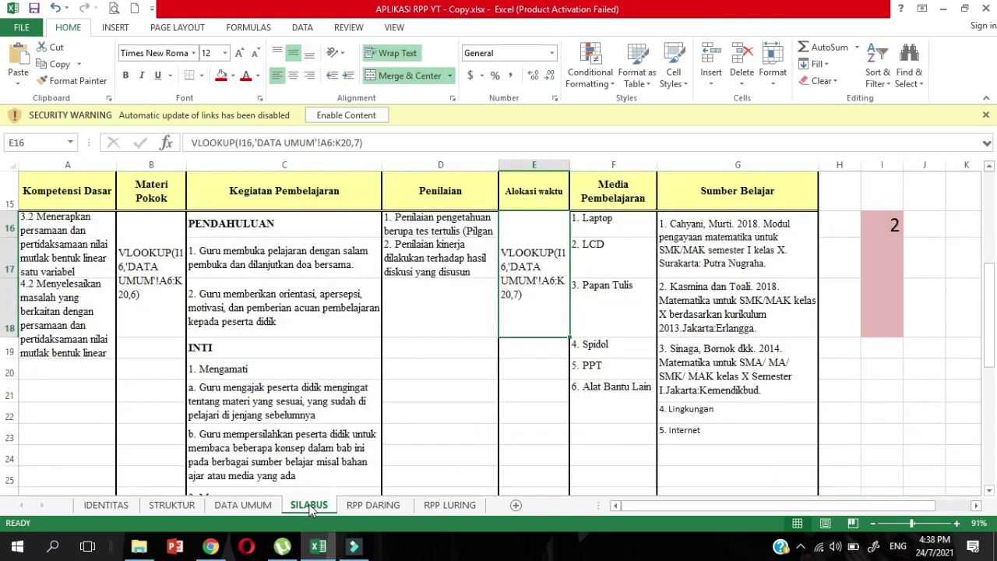
{"action": "left_click", "coordinate": [356, 506]}
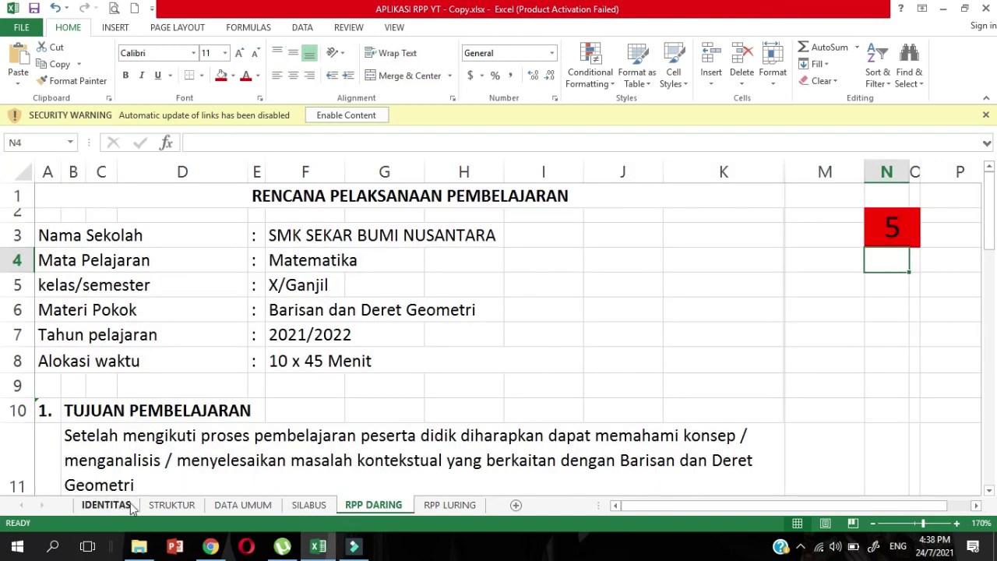